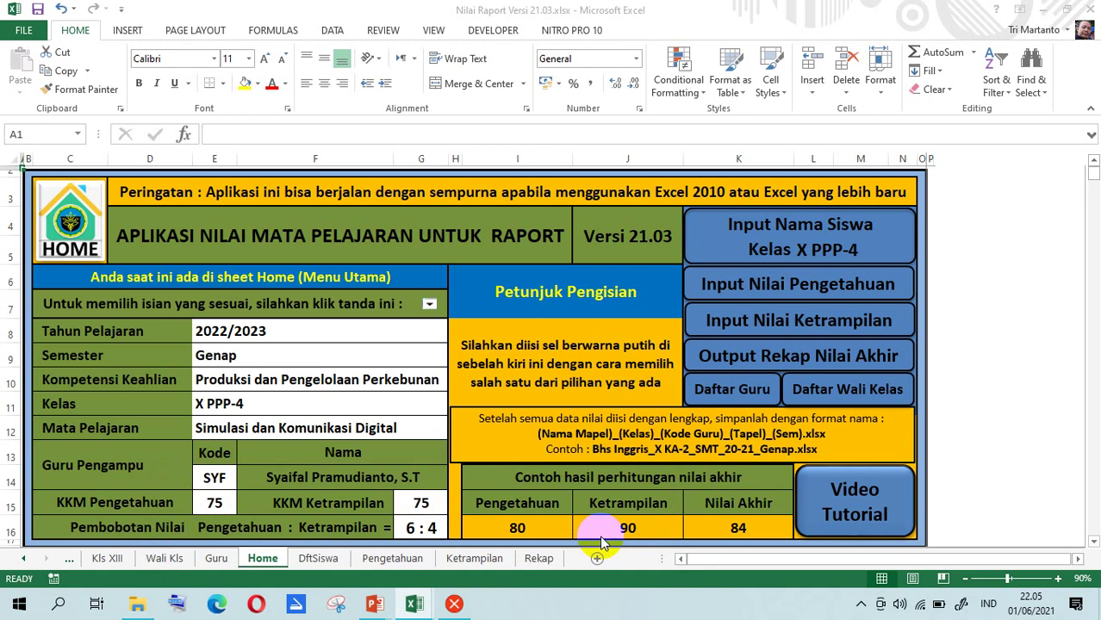
Set the Tahun Pelajaran on the Home sheet to 2020/2021
{"action": "left_click", "coordinate": [638, 242]}
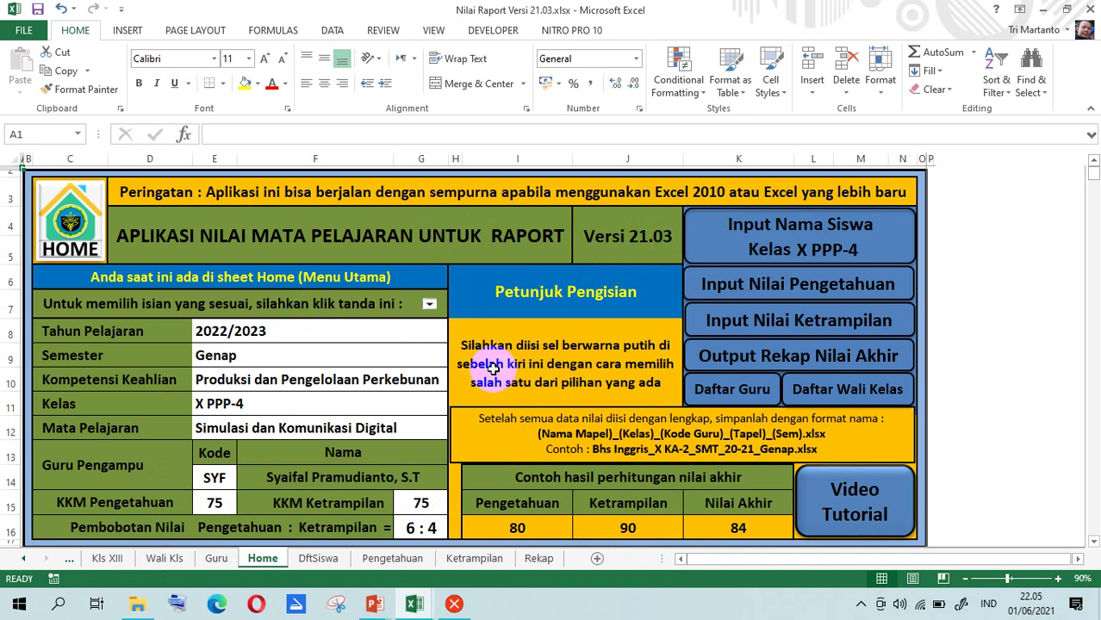
{"action": "left_click", "coordinate": [286, 328]}
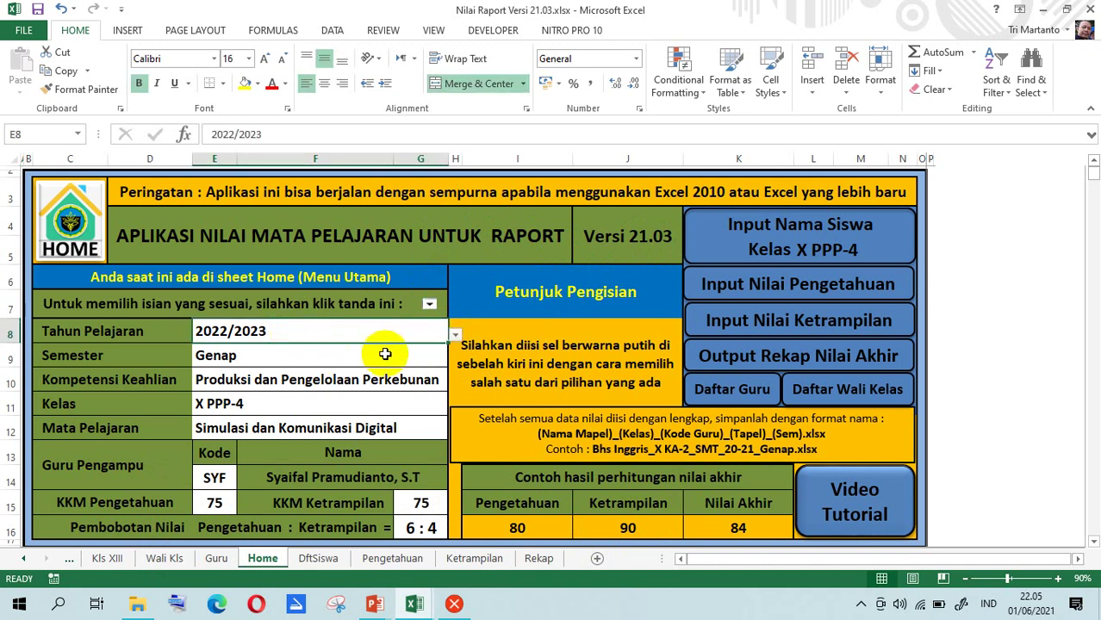
{"action": "left_click", "coordinate": [455, 335]}
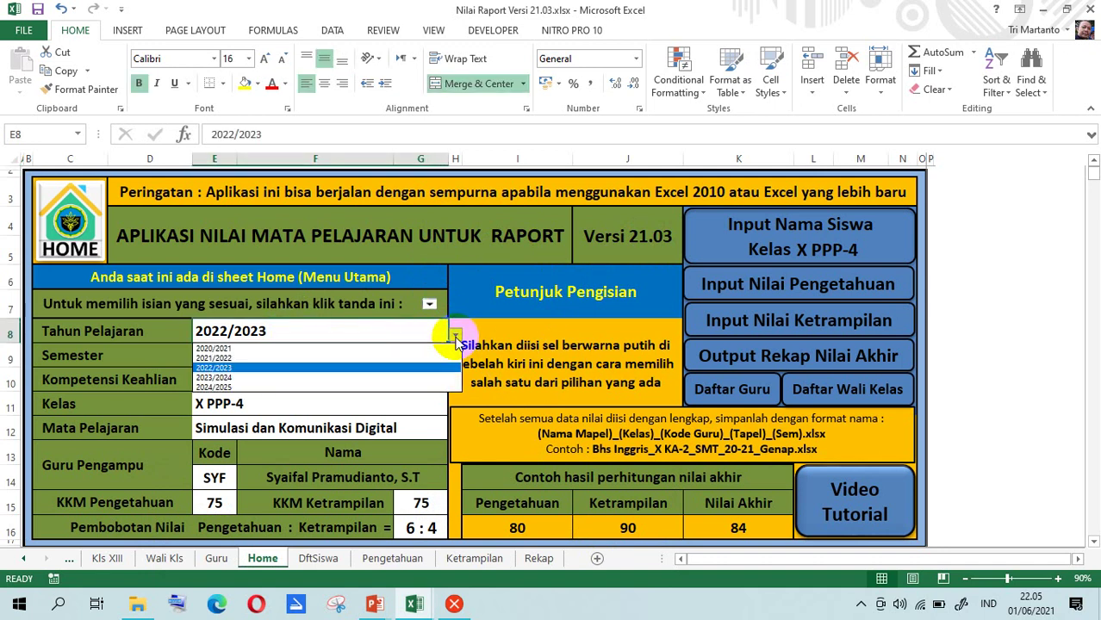
{"action": "key", "text": "Up"}
{"action": "key", "text": "Up"}
{"action": "key", "text": "Escape"}
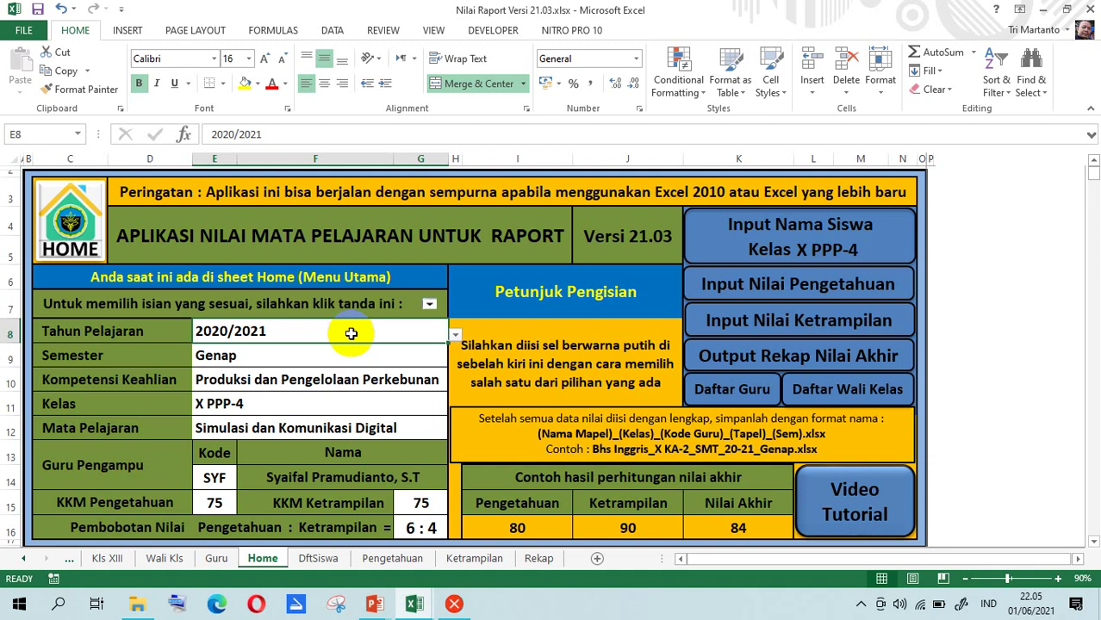
Review the choices offered for Semester and leave Genap selected
{"action": "left_click", "coordinate": [307, 360]}
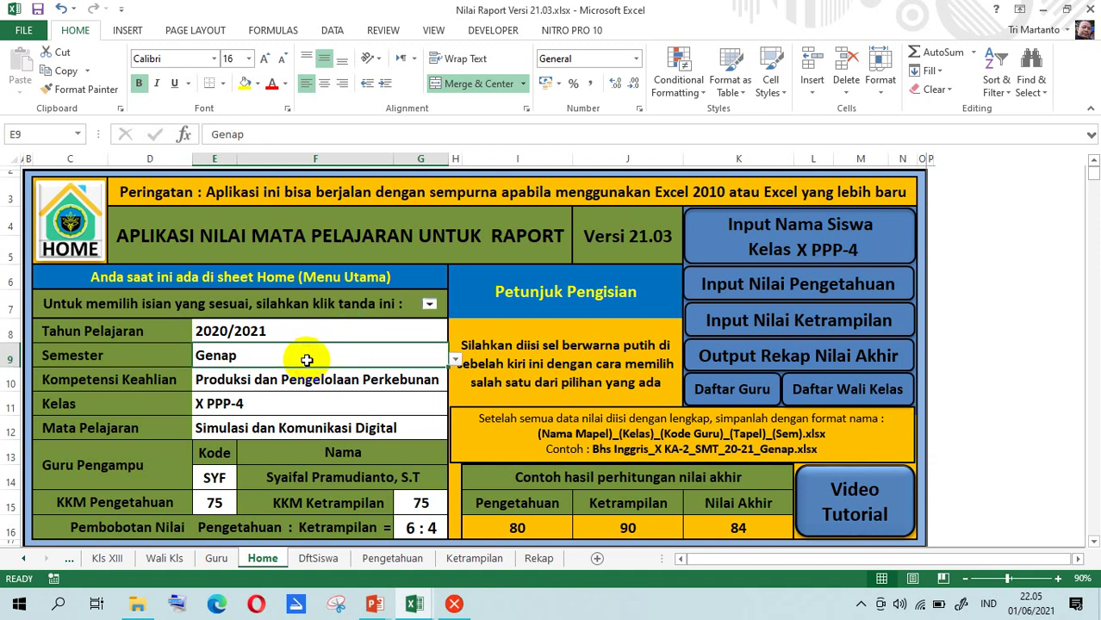
{"action": "left_click", "coordinate": [455, 360]}
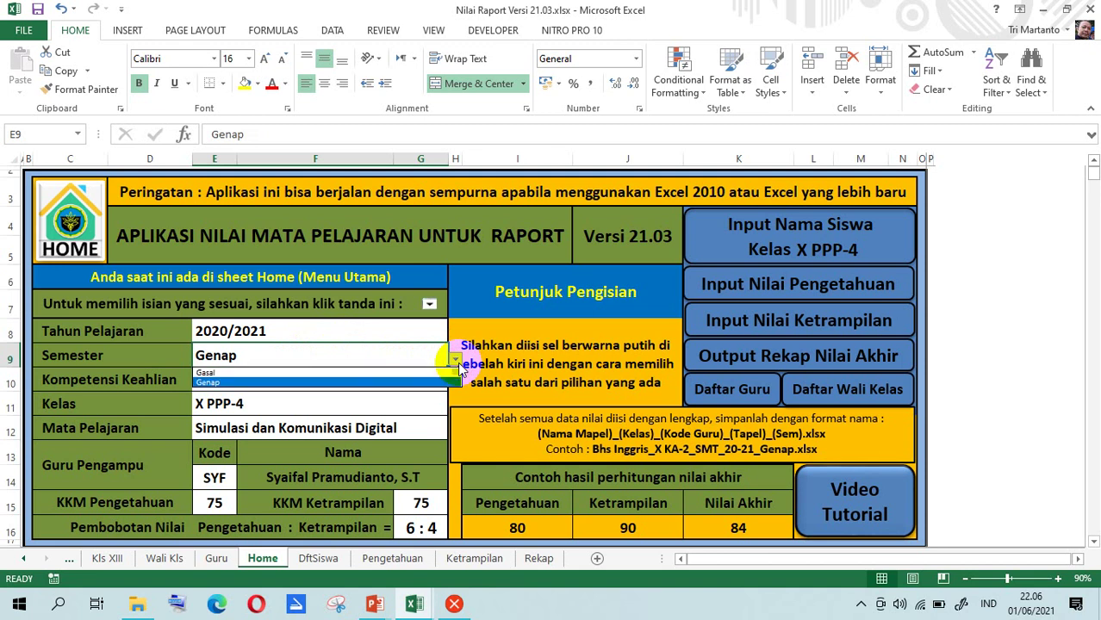
{"action": "left_click", "coordinate": [458, 364]}
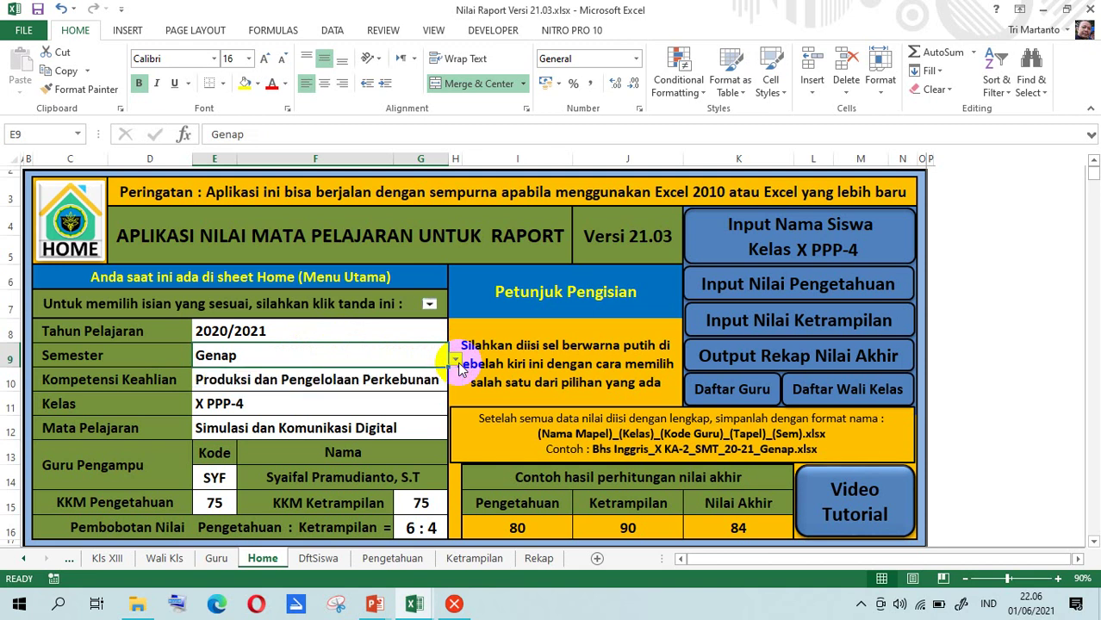
Set the Kompetensi Keahlian to Kimia Analisis
{"action": "left_click", "coordinate": [341, 379]}
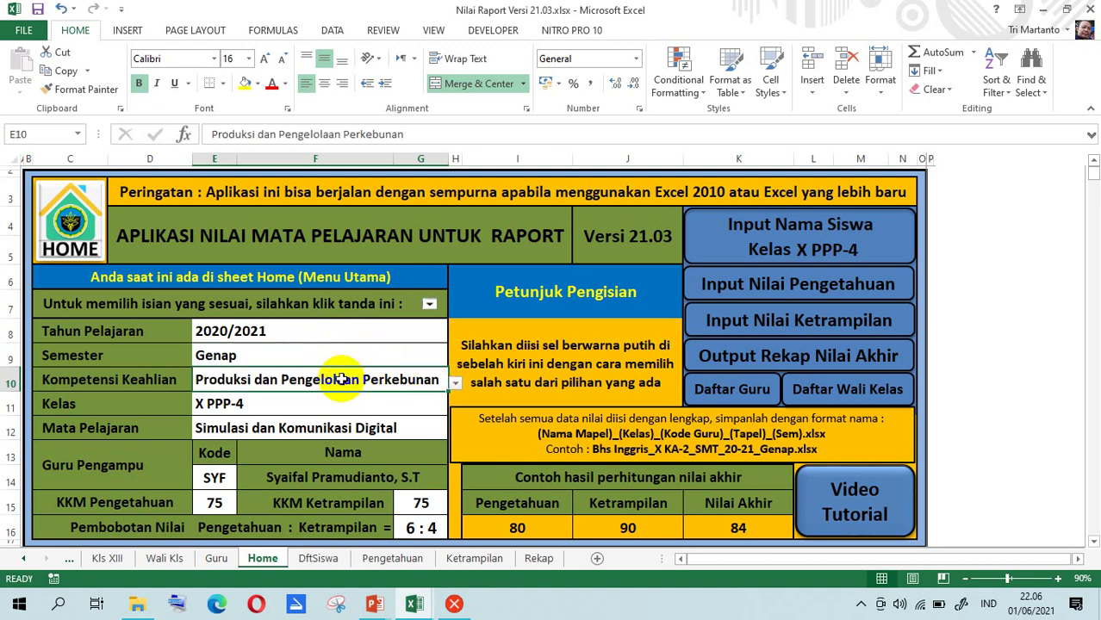
{"action": "left_click", "coordinate": [455, 385]}
{"action": "key", "text": "Up"}
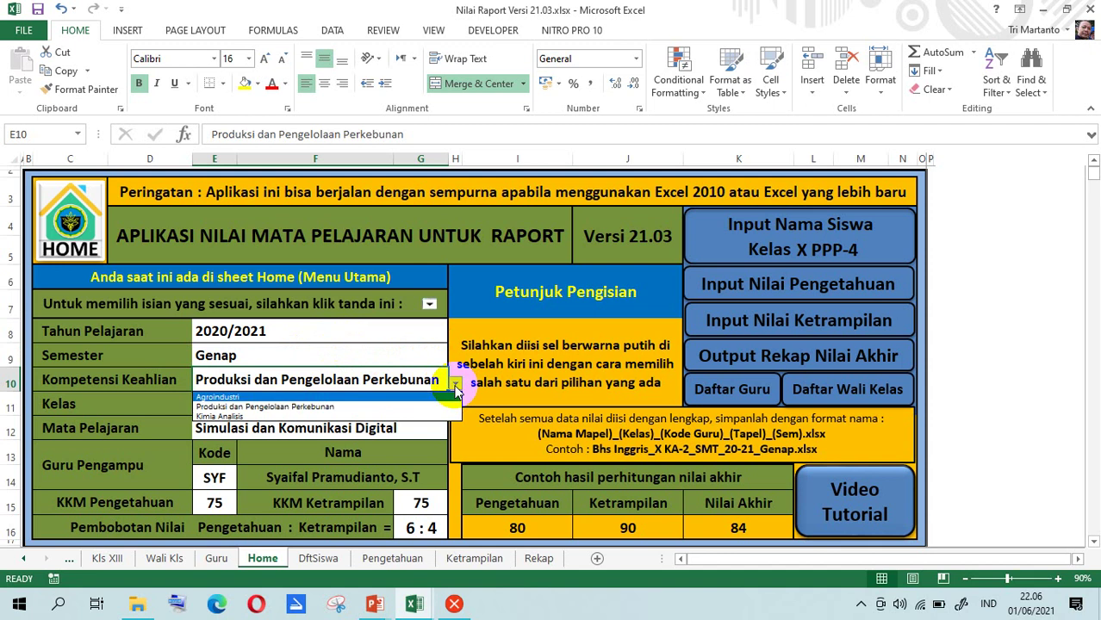
{"action": "key", "text": "Down"}
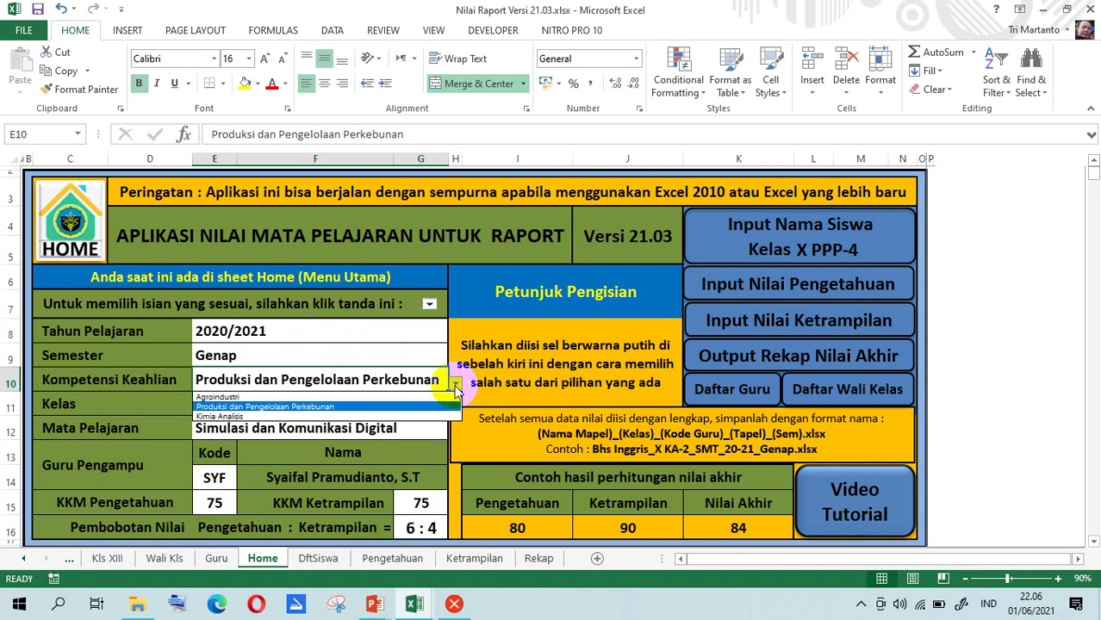
{"action": "key", "text": "Down"}
{"action": "key", "text": "Return"}
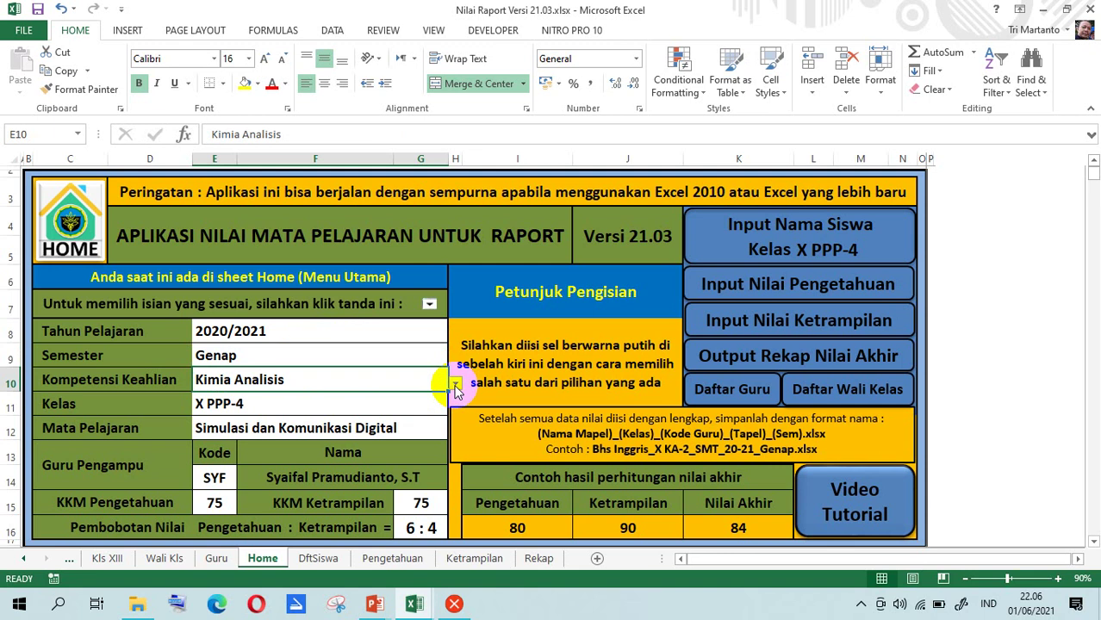
Examine the whole list of Kelas choices offered for the Kimia Analisis programme without picking one
{"action": "left_click", "coordinate": [366, 406]}
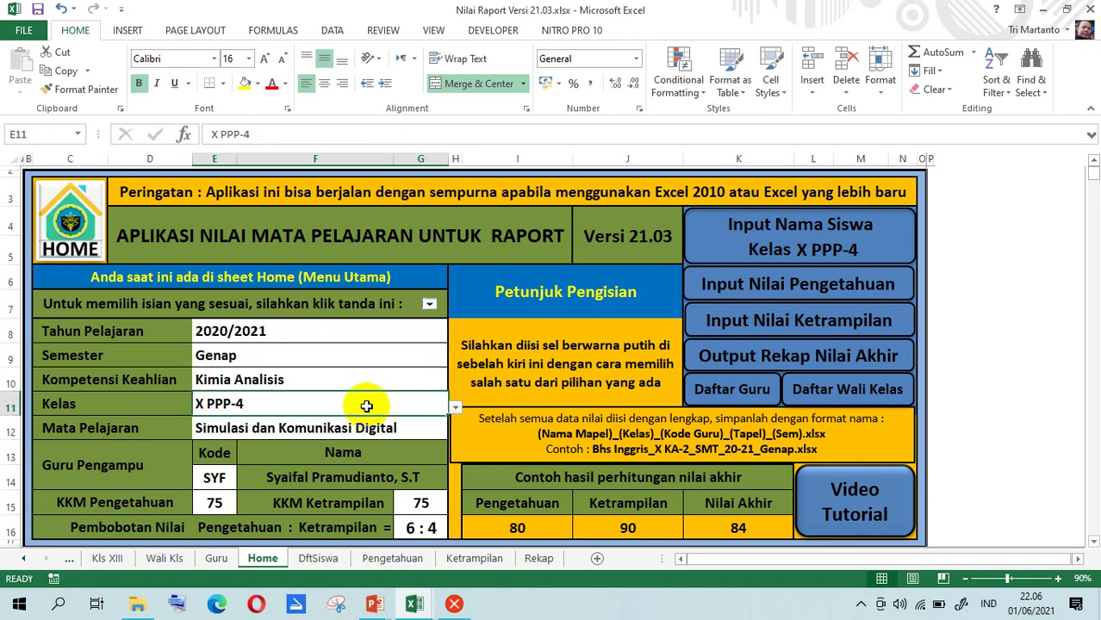
{"action": "left_click", "coordinate": [308, 379]}
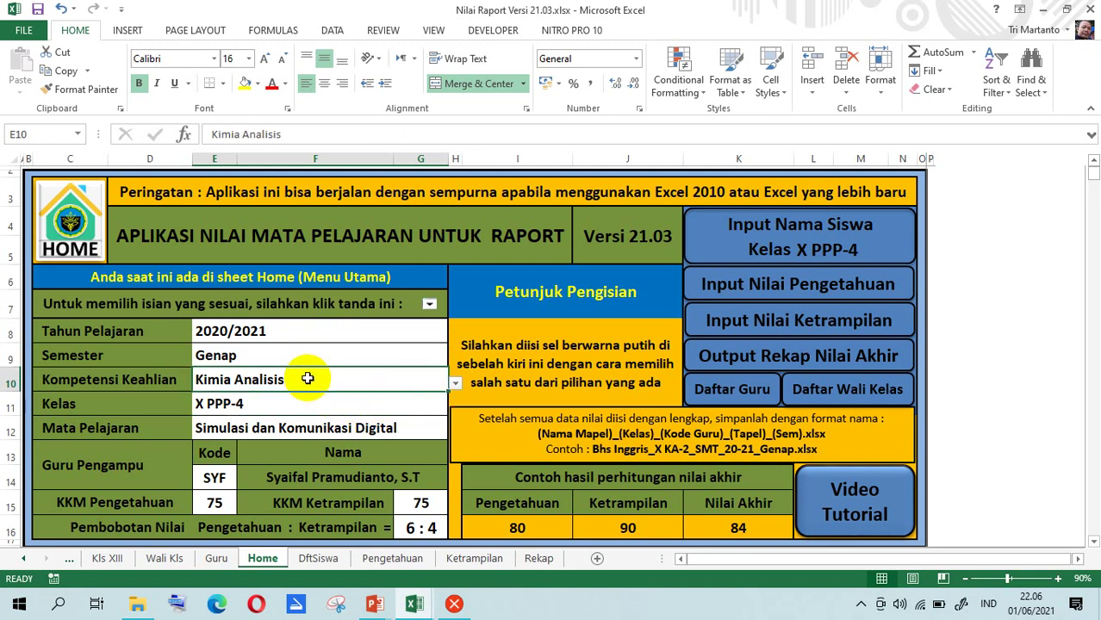
{"action": "left_click", "coordinate": [305, 402]}
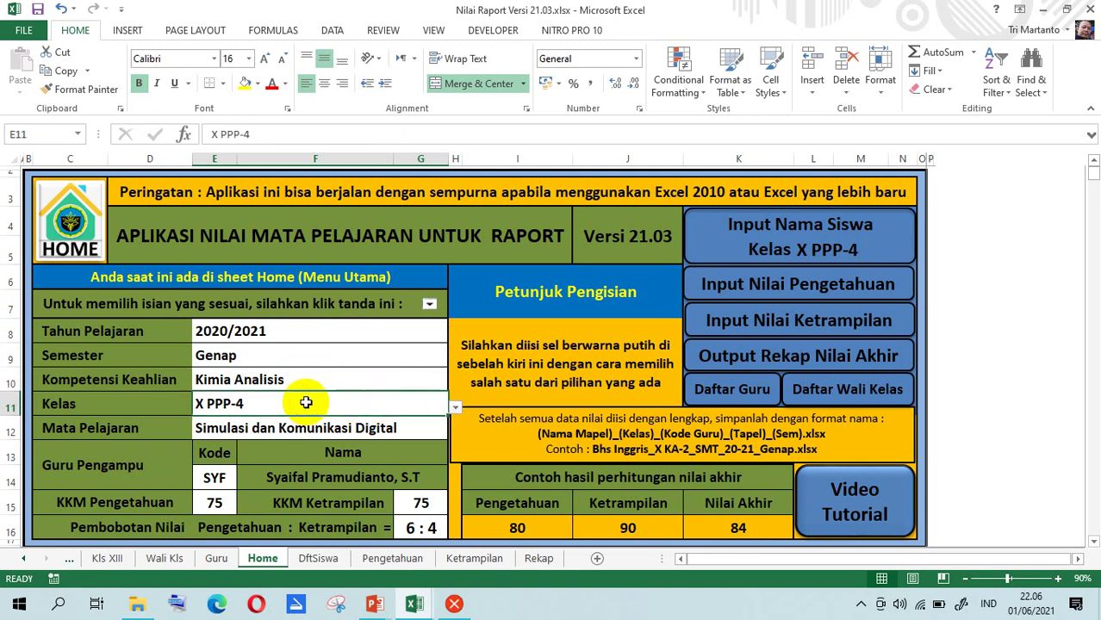
{"action": "left_click", "coordinate": [455, 408]}
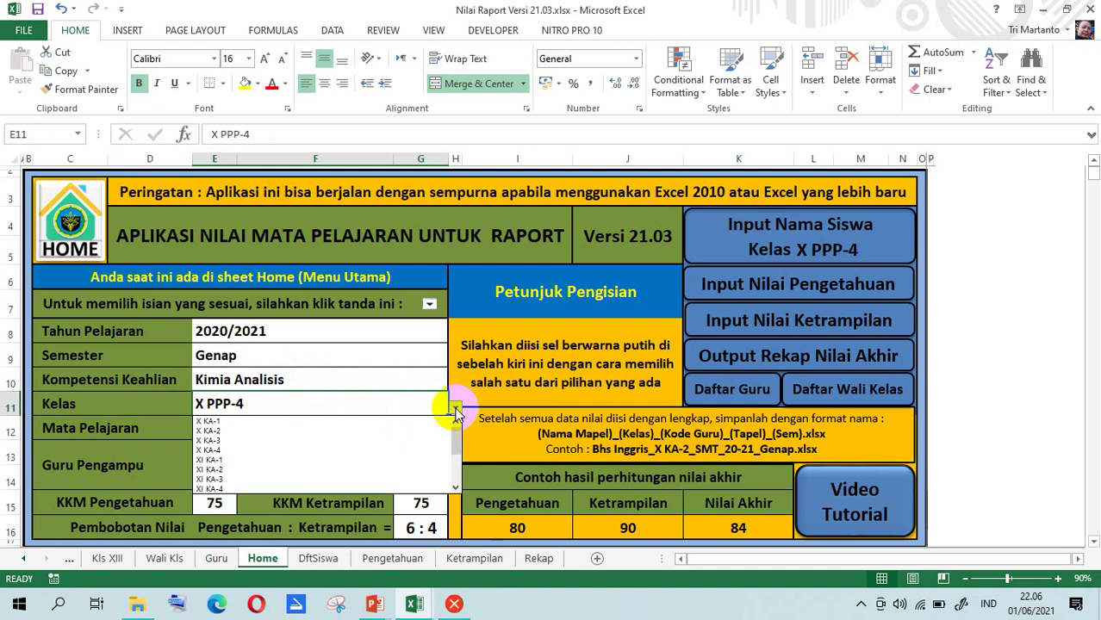
{"action": "key", "text": "Down"}
{"action": "key", "text": "Down"}
{"action": "key", "text": "Down"}
{"action": "key", "text": "Down"}
{"action": "key", "text": "Down"}
{"action": "key", "text": "Down"}
{"action": "key", "text": "Down"}
{"action": "key", "text": "Down"}
{"action": "key", "text": "Down"}
{"action": "key", "text": "Down"}
{"action": "key", "text": "Down"}
{"action": "key", "text": "Down"}
{"action": "key", "text": "Down"}
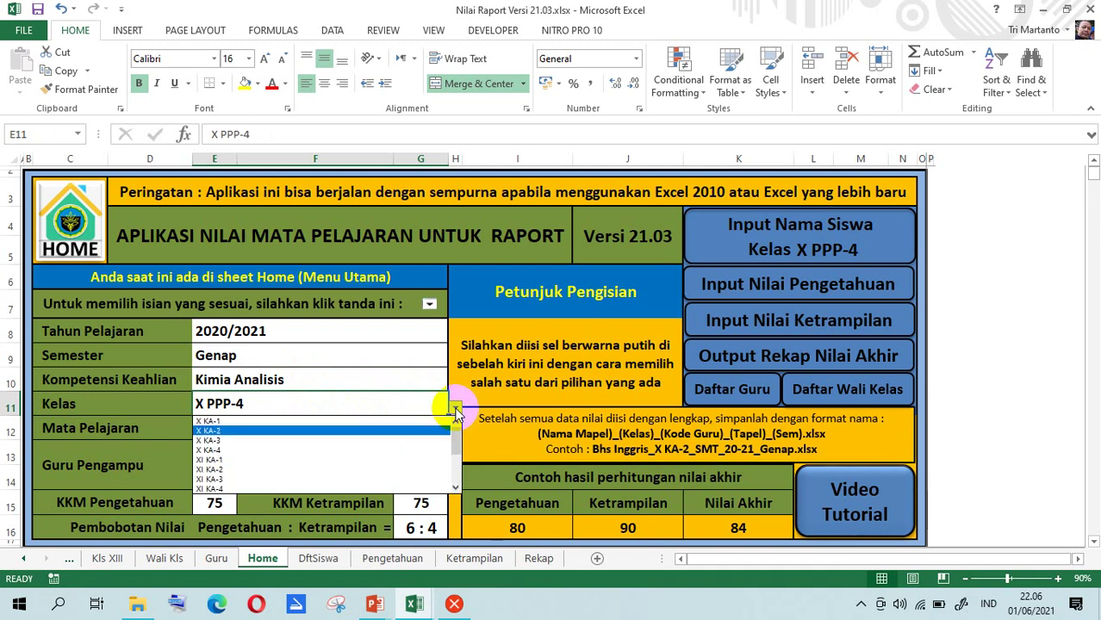
{"action": "key", "text": "Down"}
{"action": "key", "text": "Down"}
{"action": "key", "text": "Down"}
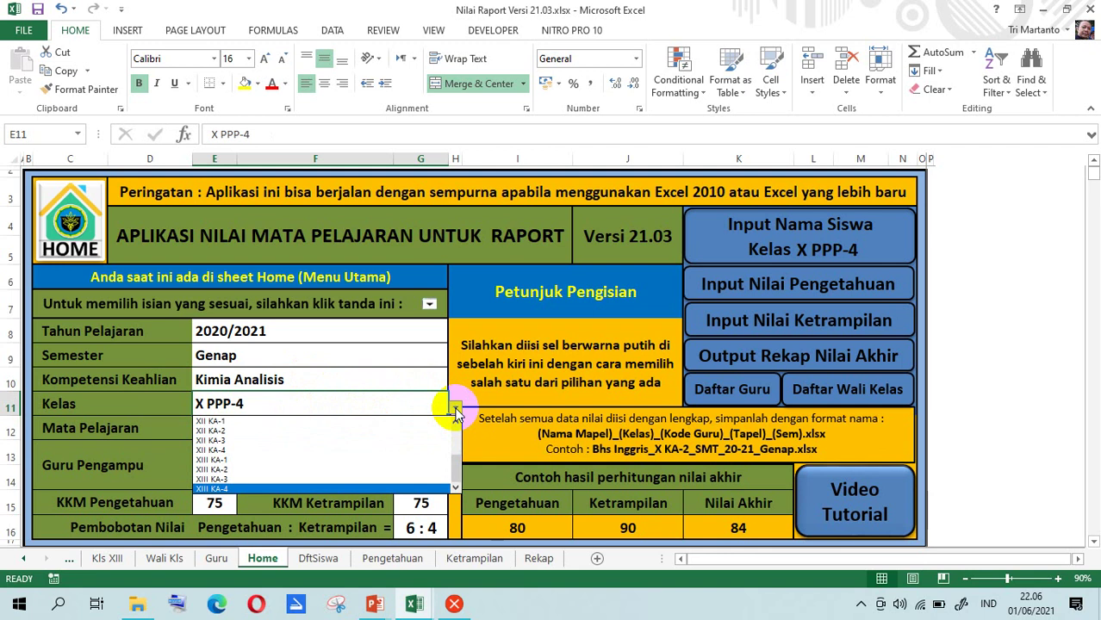
{"action": "key", "text": "Escape"}
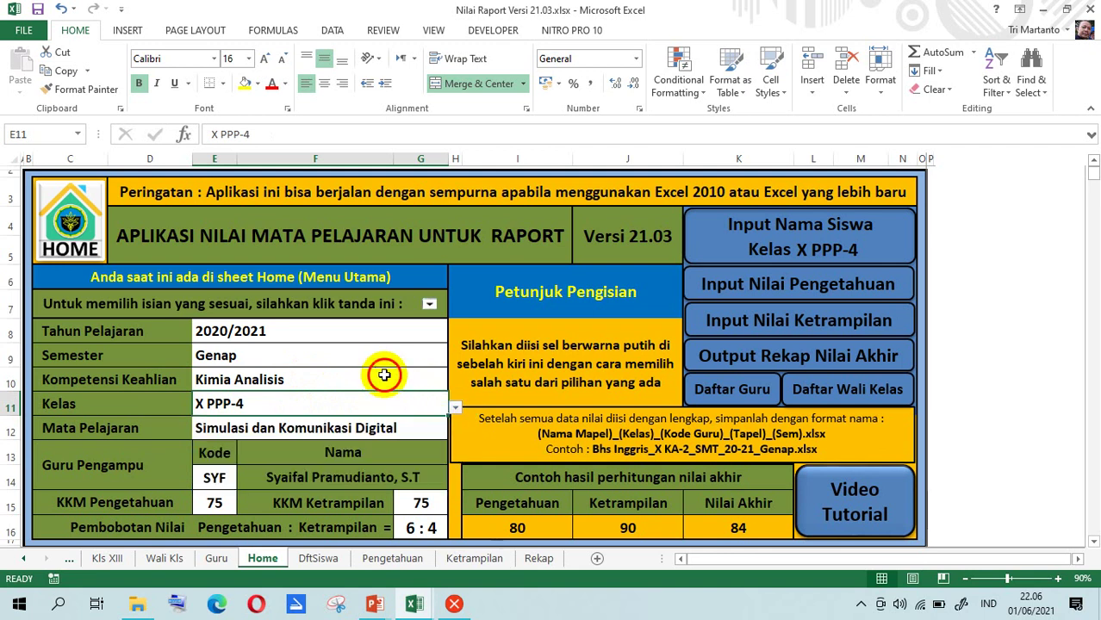
Switch the Kompetensi Keahlian to Agroindustri
{"action": "left_click", "coordinate": [384, 376]}
{"action": "left_click", "coordinate": [455, 386]}
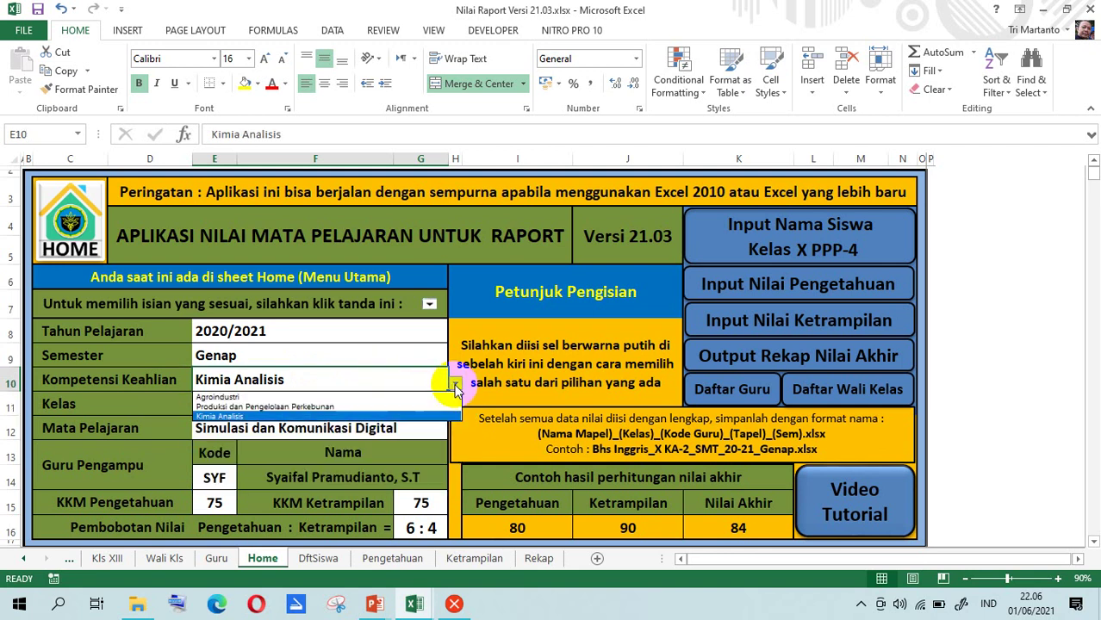
{"action": "key", "text": "Escape"}
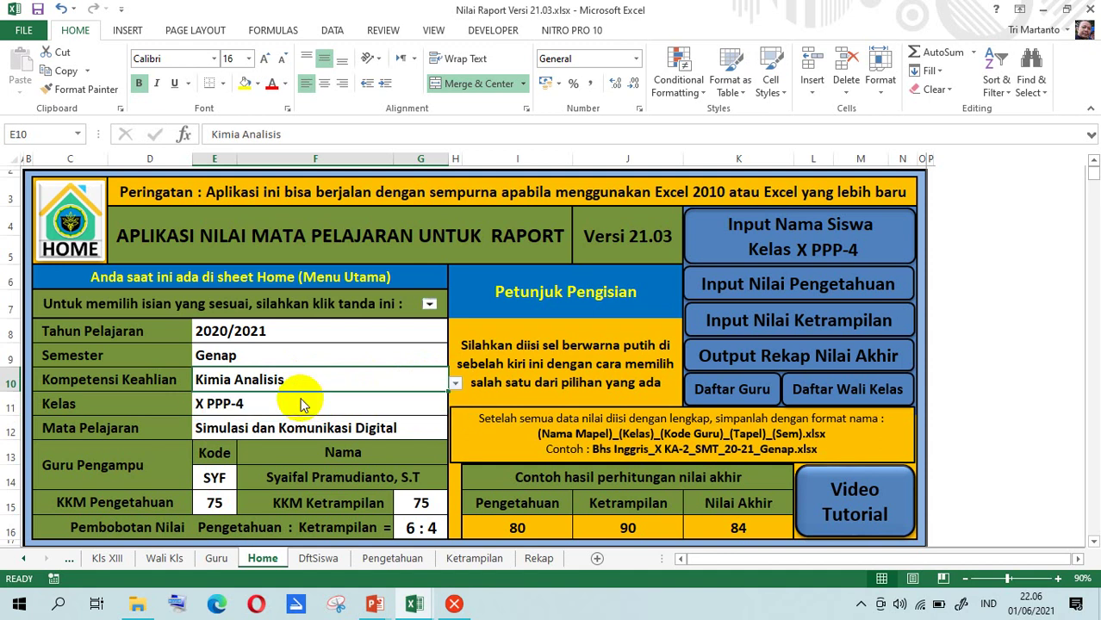
{"action": "key", "text": "ctrl+z"}
Examine the Kelas choices offered for the Agroindustri programme through to the end of the list
{"action": "left_click", "coordinate": [283, 413]}
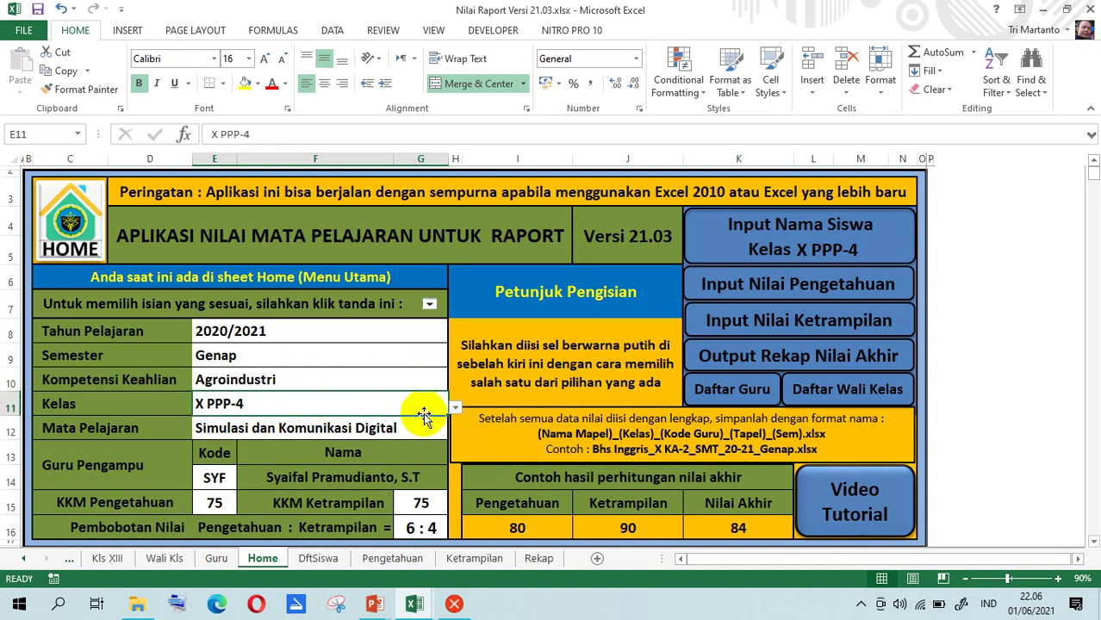
{"action": "left_click", "coordinate": [455, 409]}
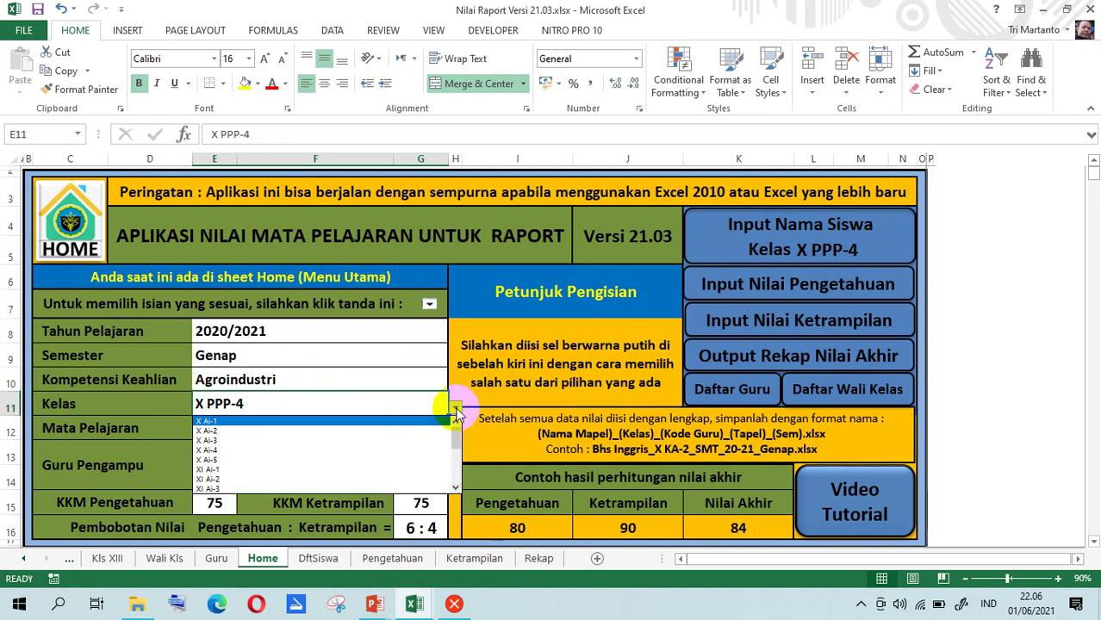
{"action": "key", "text": "Down"}
{"action": "key", "text": "End"}
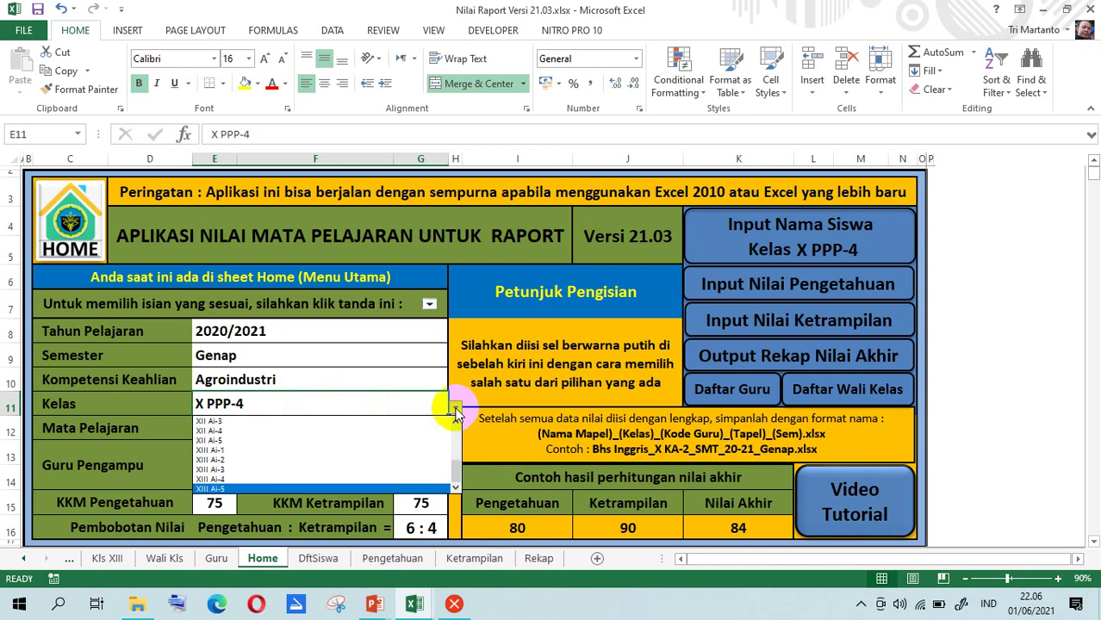
{"action": "left_click", "coordinate": [374, 376]}
Change the Kompetensi Keahlian from Agroindustri back to Kimia Analisis
{"action": "left_click", "coordinate": [376, 377]}
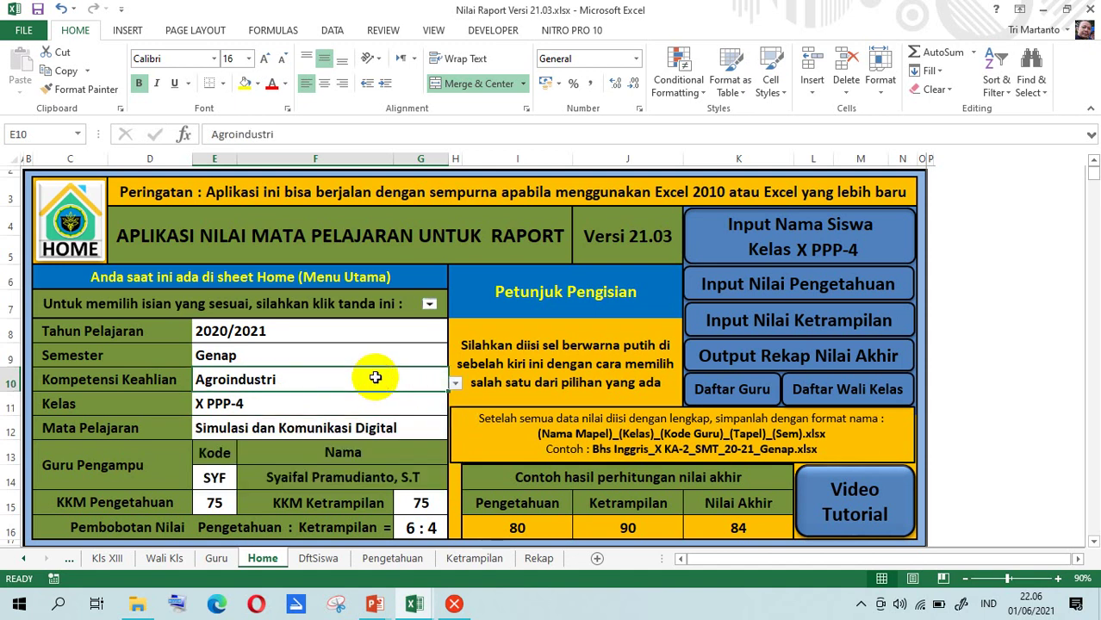
{"action": "left_click", "coordinate": [454, 383]}
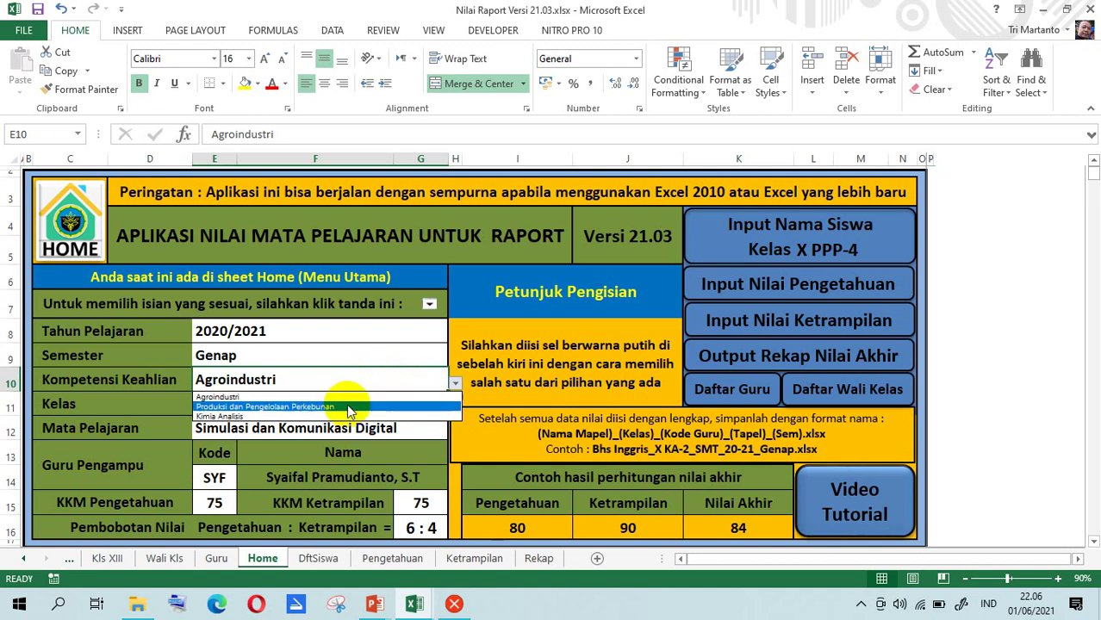
{"action": "left_click", "coordinate": [319, 417]}
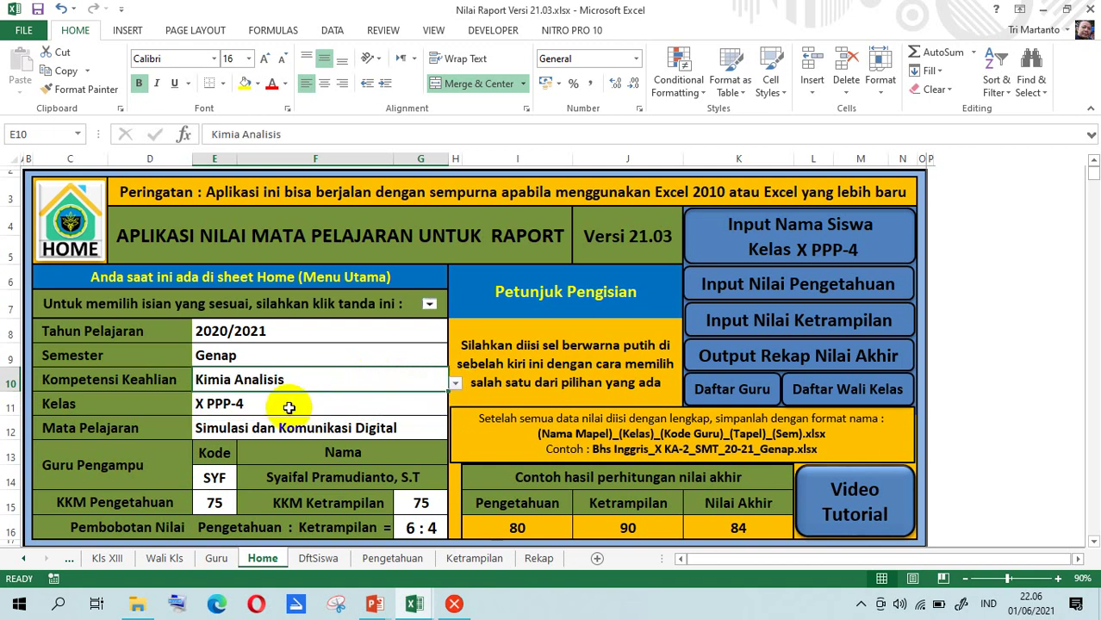
Set the Kelas to X KA-2
{"action": "left_click", "coordinate": [288, 407]}
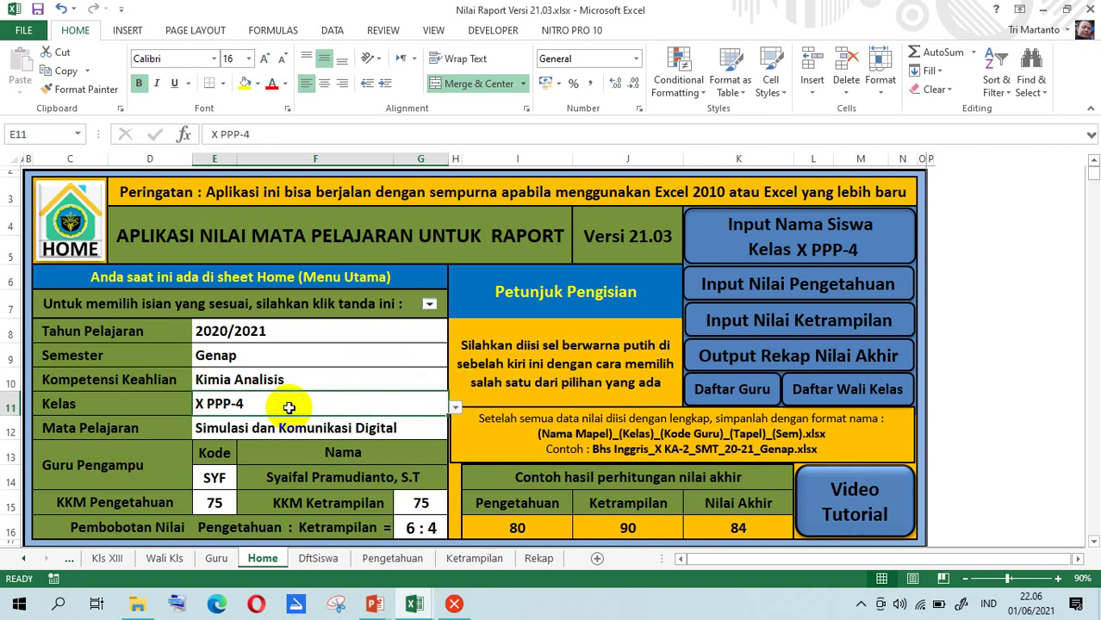
{"action": "left_click", "coordinate": [455, 408]}
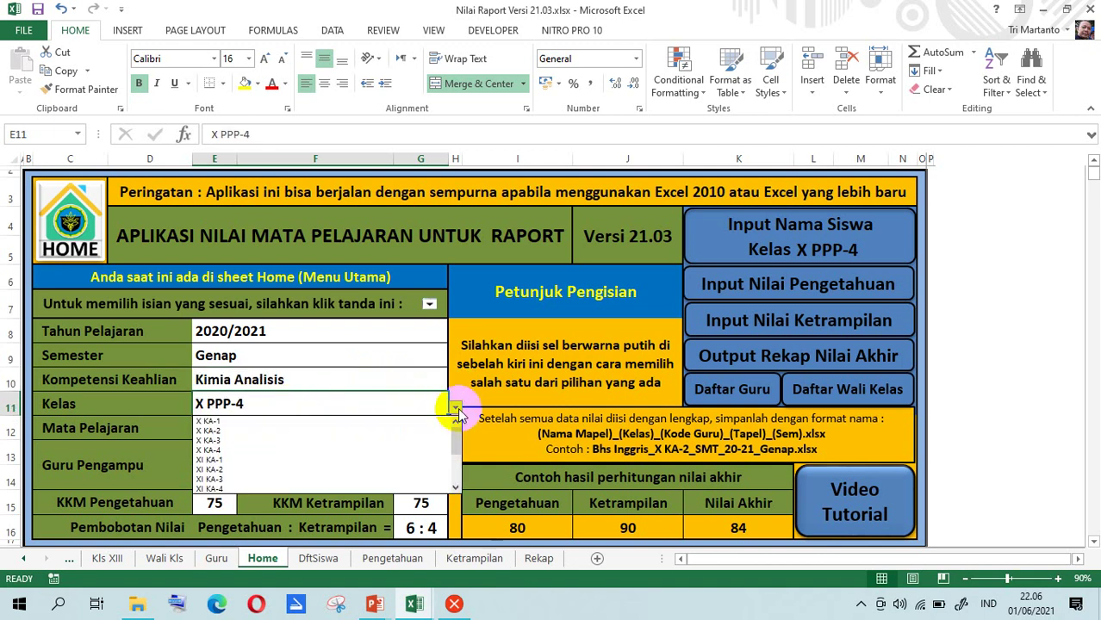
{"action": "left_click", "coordinate": [261, 430]}
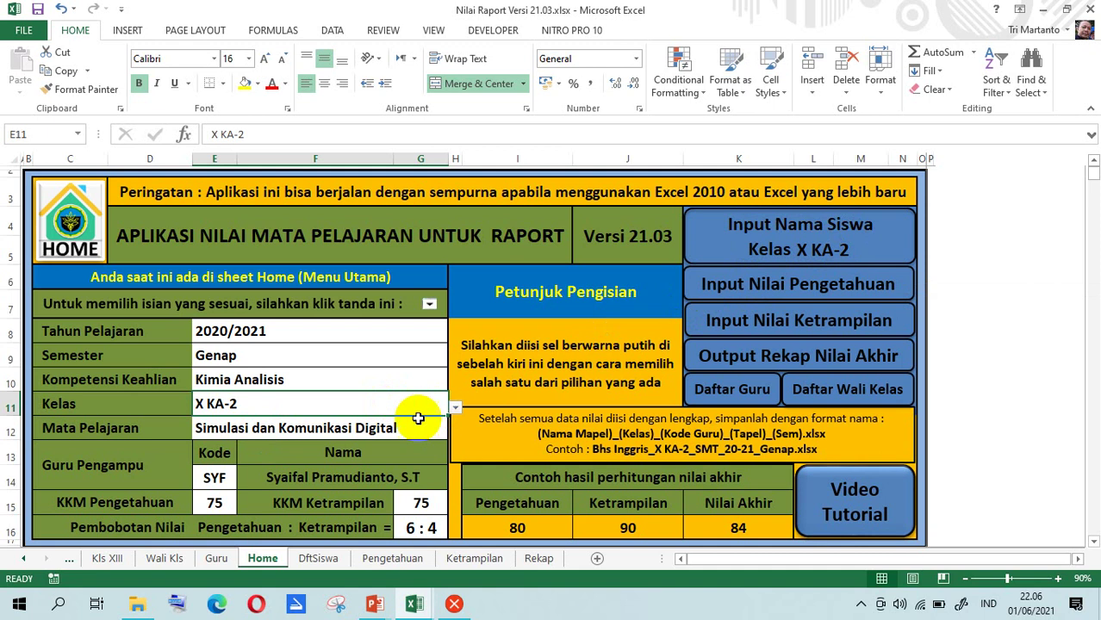
Change the Kelas to X KA-4
{"action": "left_click", "coordinate": [454, 410]}
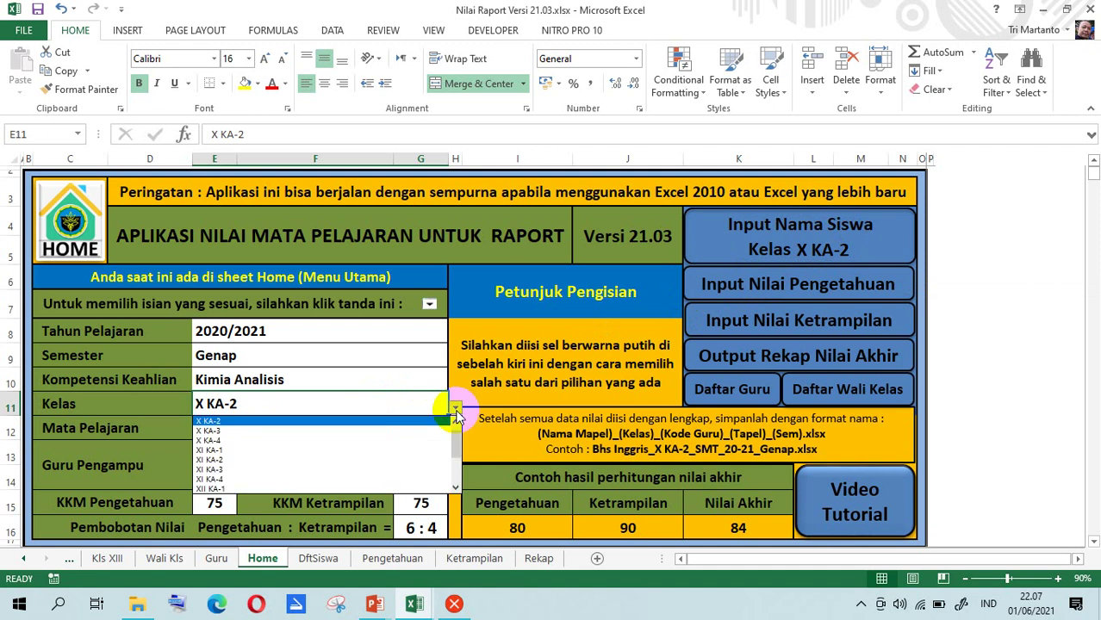
{"action": "key", "text": "Down"}
{"action": "key", "text": "Down"}
{"action": "key", "text": "Return"}
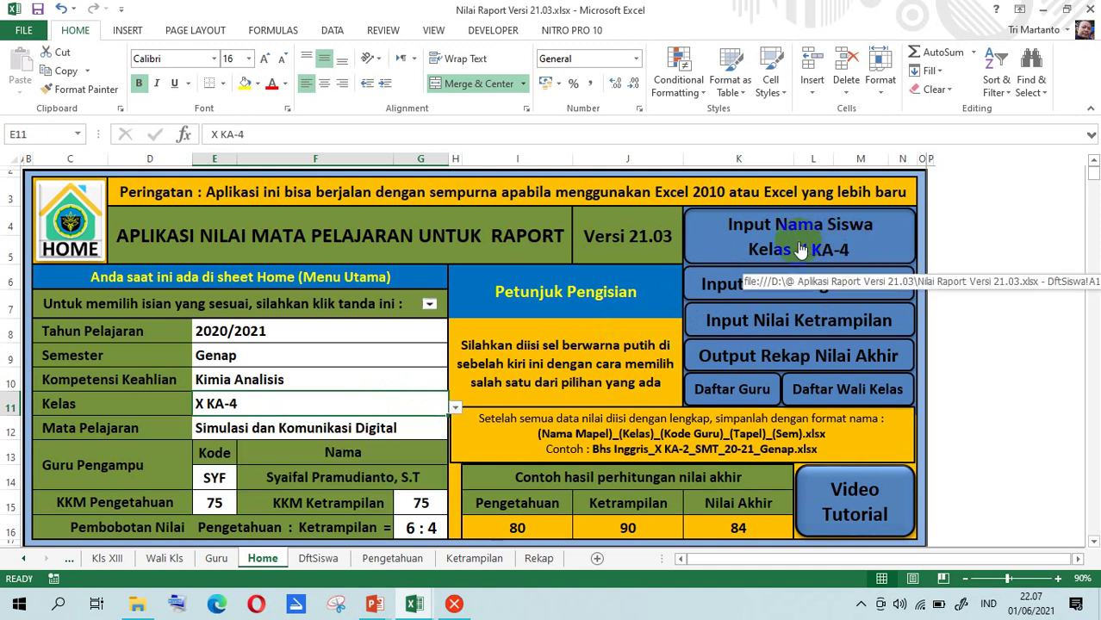
Change the Kelas to XI KA-2
{"action": "left_click", "coordinate": [454, 408]}
{"action": "key", "text": "Down"}
{"action": "key", "text": "Down"}
{"action": "key", "text": "Return"}
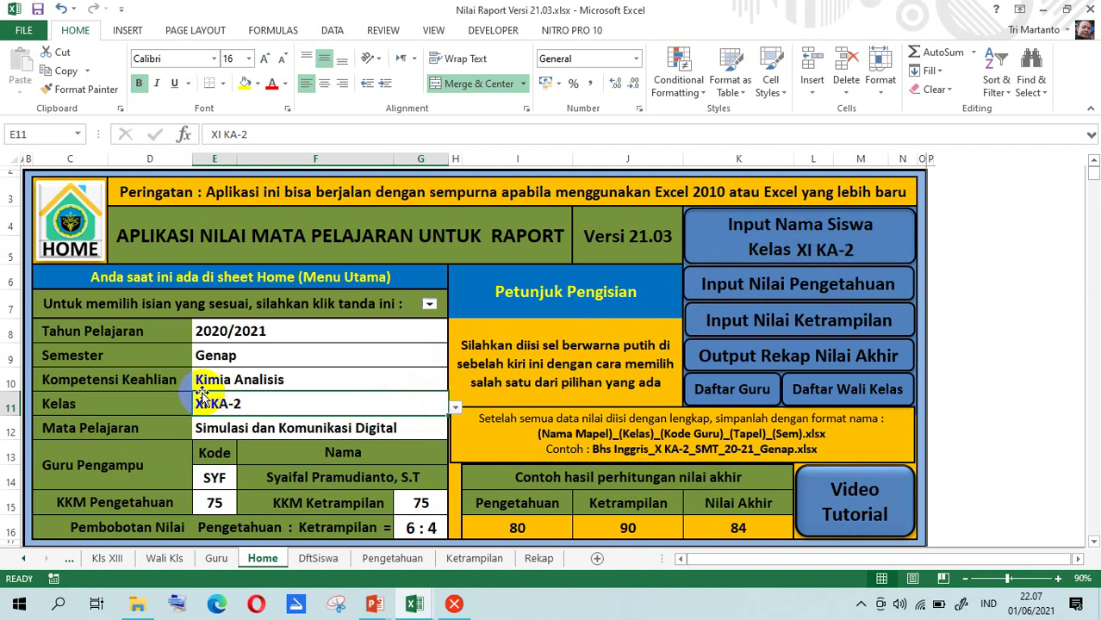
Set the Mata Pelajaran to Bahasa Inggris
{"action": "left_click", "coordinate": [254, 430]}
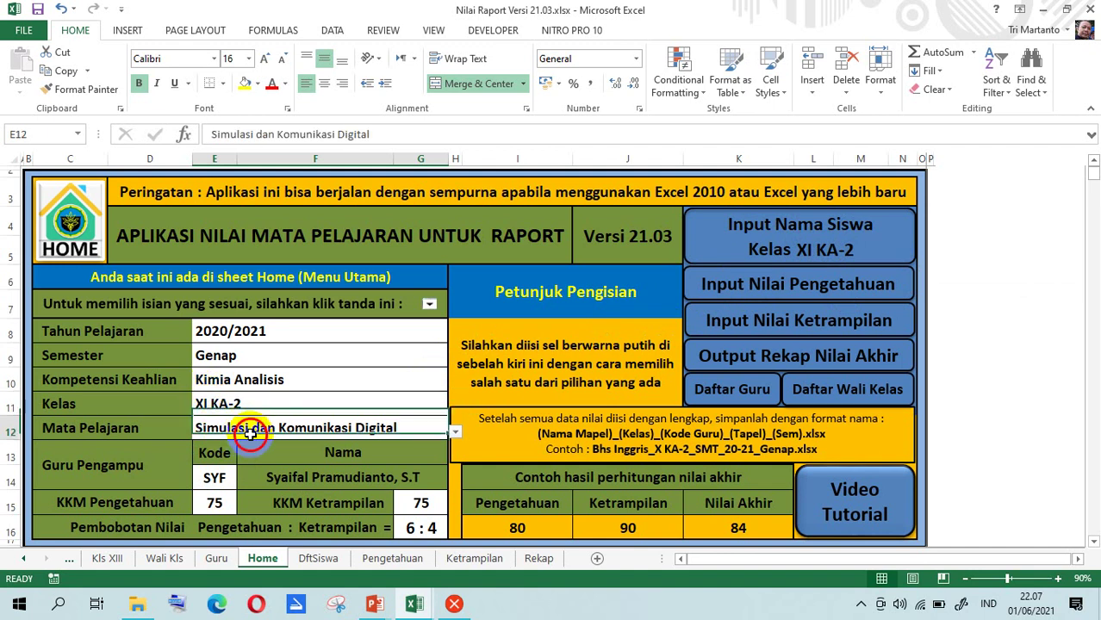
{"action": "left_click", "coordinate": [456, 432]}
{"action": "key", "text": "Up"}
{"action": "key", "text": "Up"}
{"action": "key", "text": "Up"}
{"action": "key", "text": "Up"}
{"action": "key", "text": "Up"}
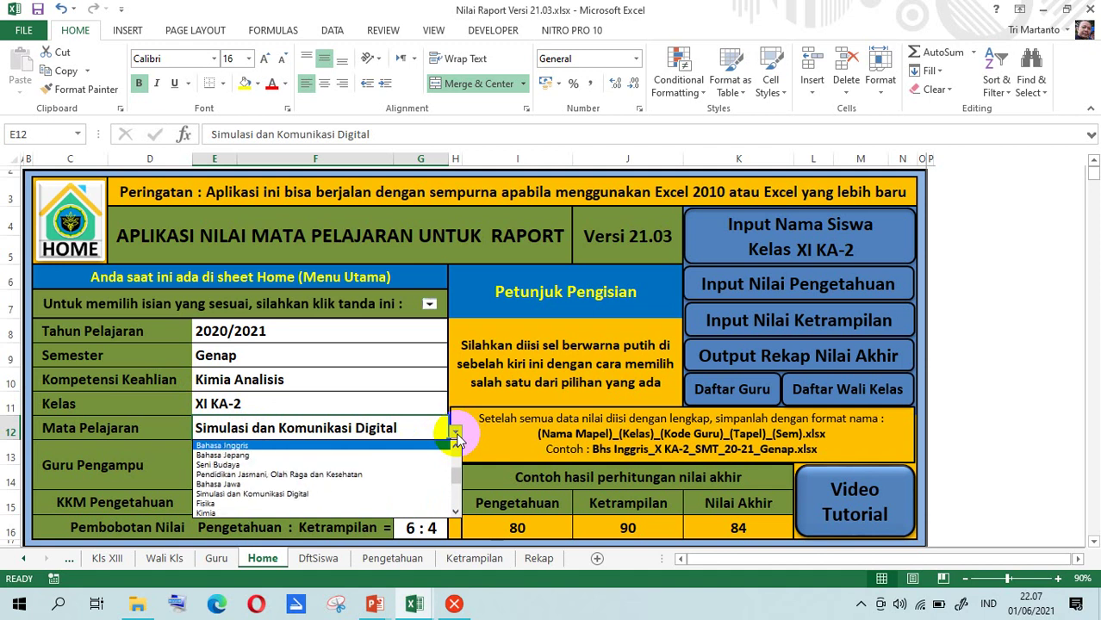
{"action": "key", "text": "Return"}
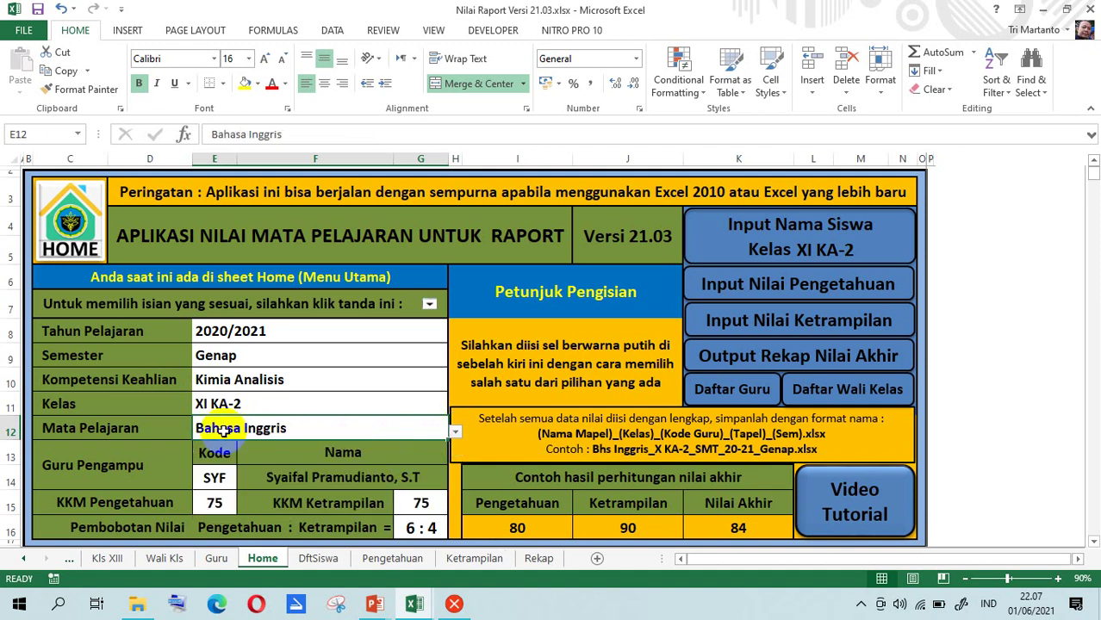
Change the Kelas back to X KA-2 from its list of classes
{"action": "left_click", "coordinate": [302, 402]}
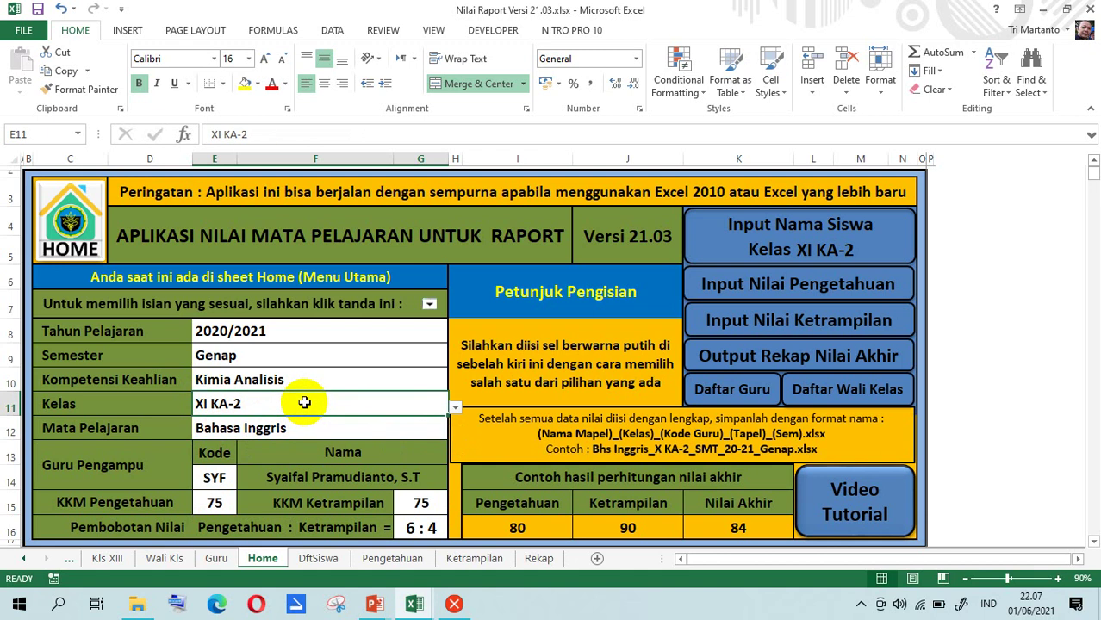
{"action": "left_click", "coordinate": [454, 408]}
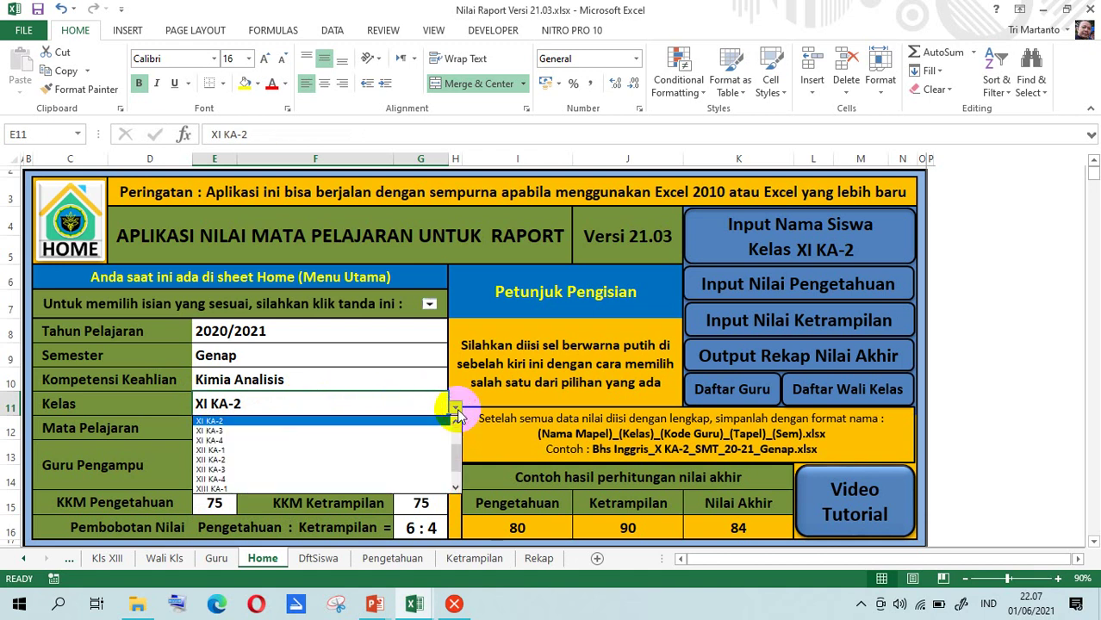
{"action": "scroll", "coordinate": [457, 416], "scroll_direction": "up", "scroll_amount": 2}
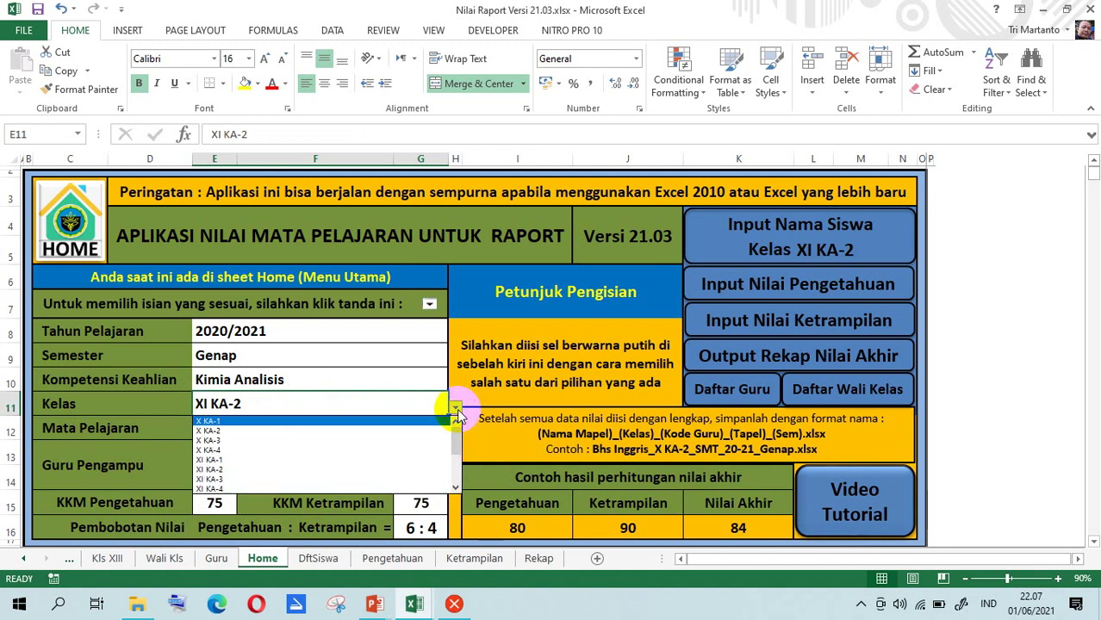
{"action": "left_click", "coordinate": [446, 430]}
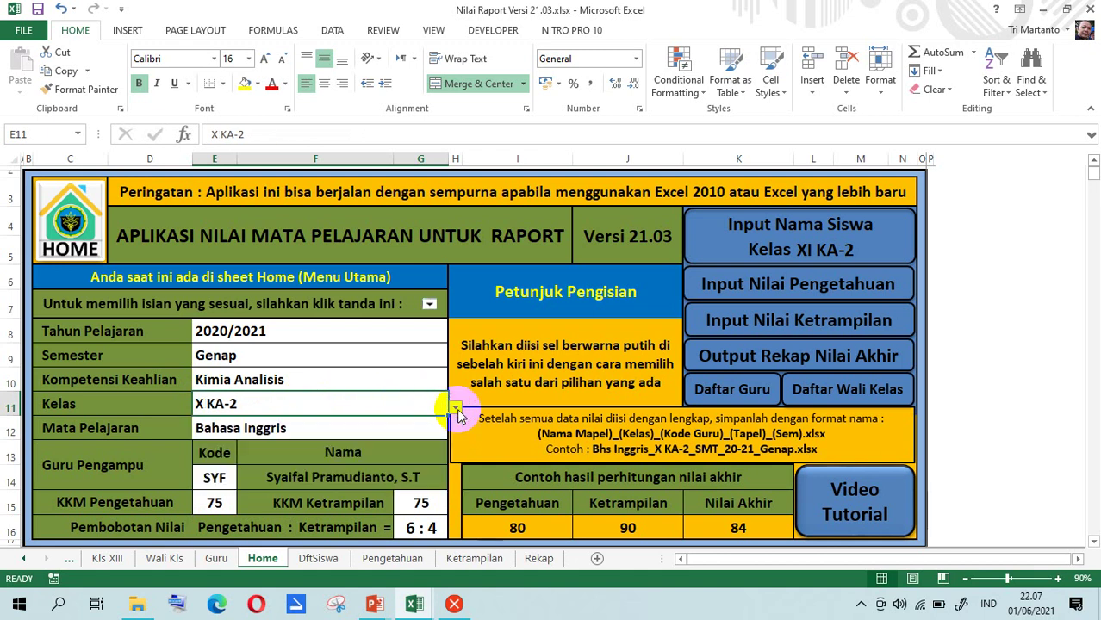
Set the Guru Pengampu code to SMT and check the teacher name cell that looks it up
{"action": "left_click", "coordinate": [215, 478]}
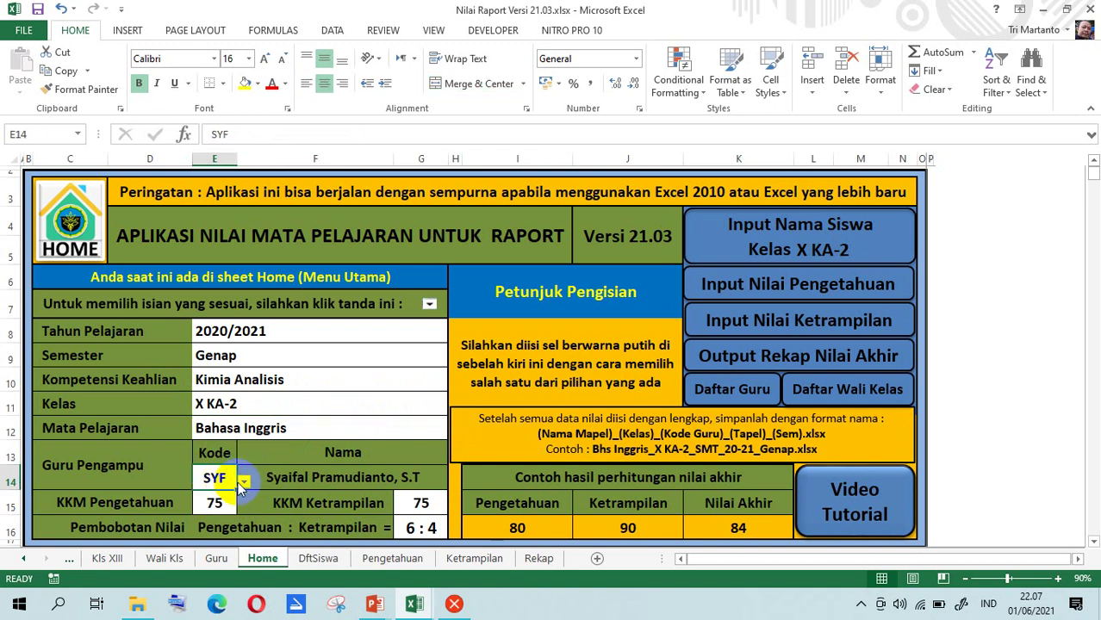
{"action": "left_click", "coordinate": [244, 482]}
{"action": "key", "text": "Up"}
{"action": "key", "text": "Up"}
{"action": "key", "text": "Up"}
{"action": "key", "text": "Up"}
{"action": "key", "text": "Up"}
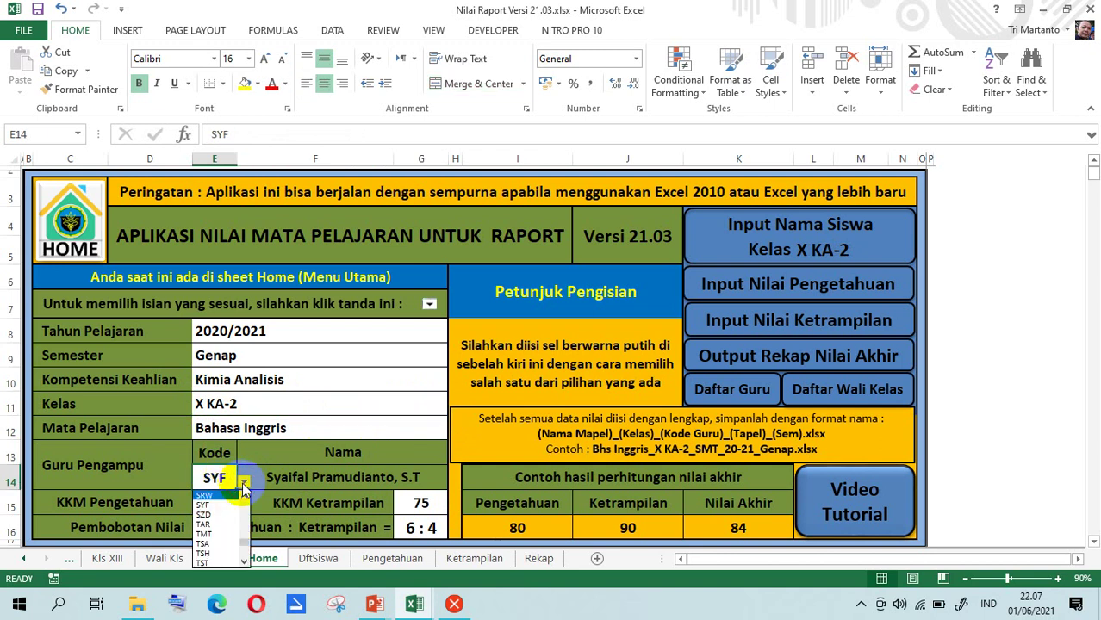
{"action": "key", "text": "Up"}
{"action": "key", "text": "Up"}
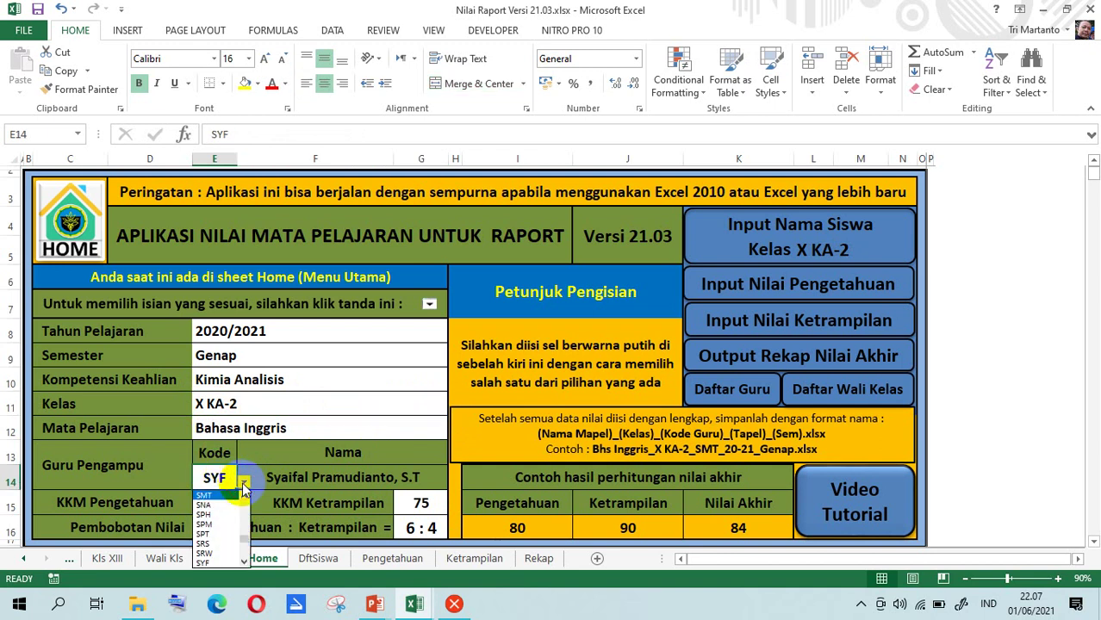
{"action": "key", "text": "Return"}
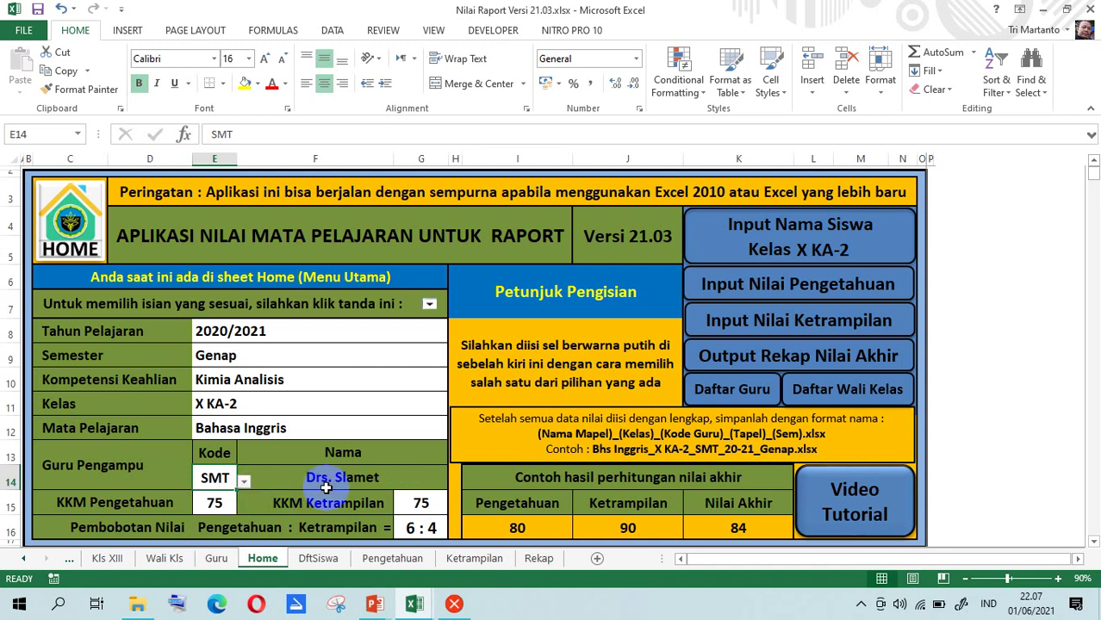
{"action": "left_click", "coordinate": [358, 479]}
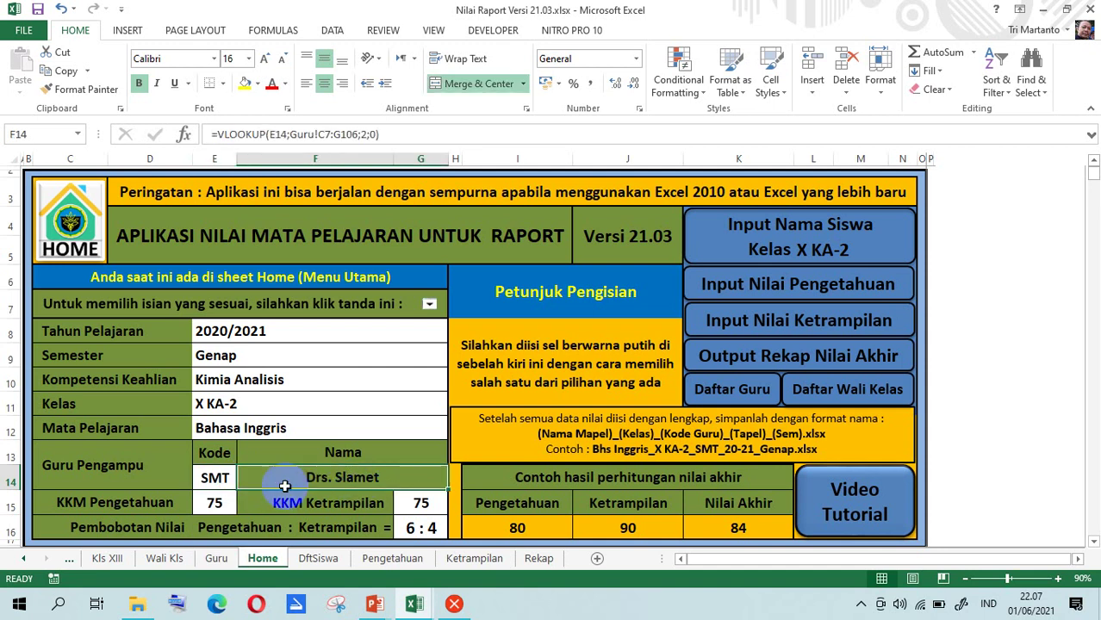
Set the Pembobotan Nilai ratio to 5 : 5 and inspect the example final-grade calculation
{"action": "left_click", "coordinate": [213, 505]}
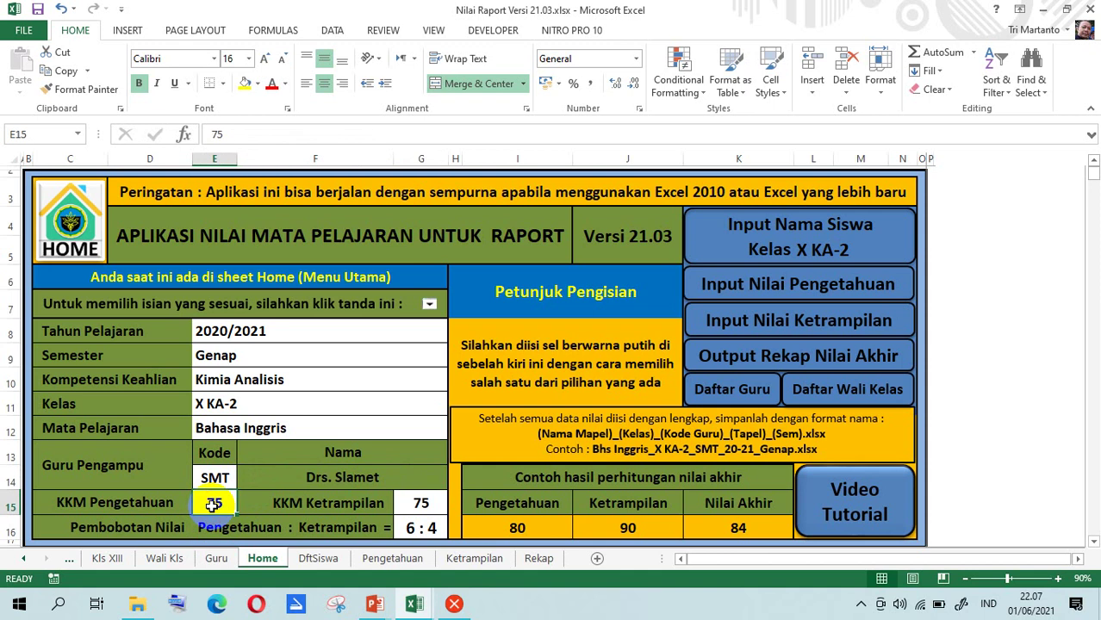
{"action": "left_click", "coordinate": [421, 506]}
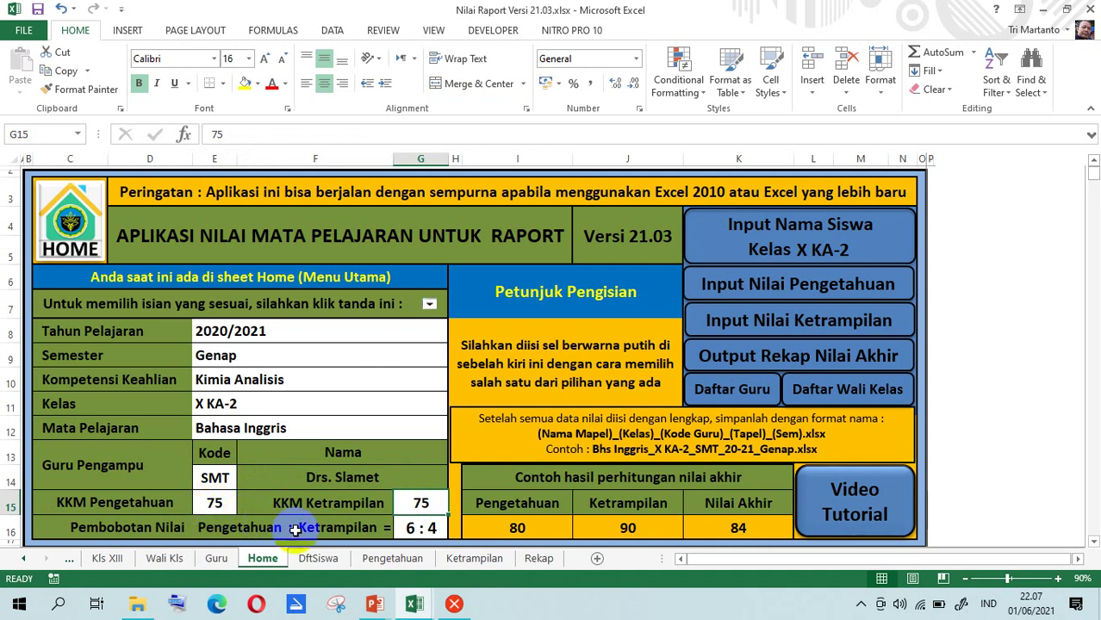
{"action": "left_click", "coordinate": [422, 527]}
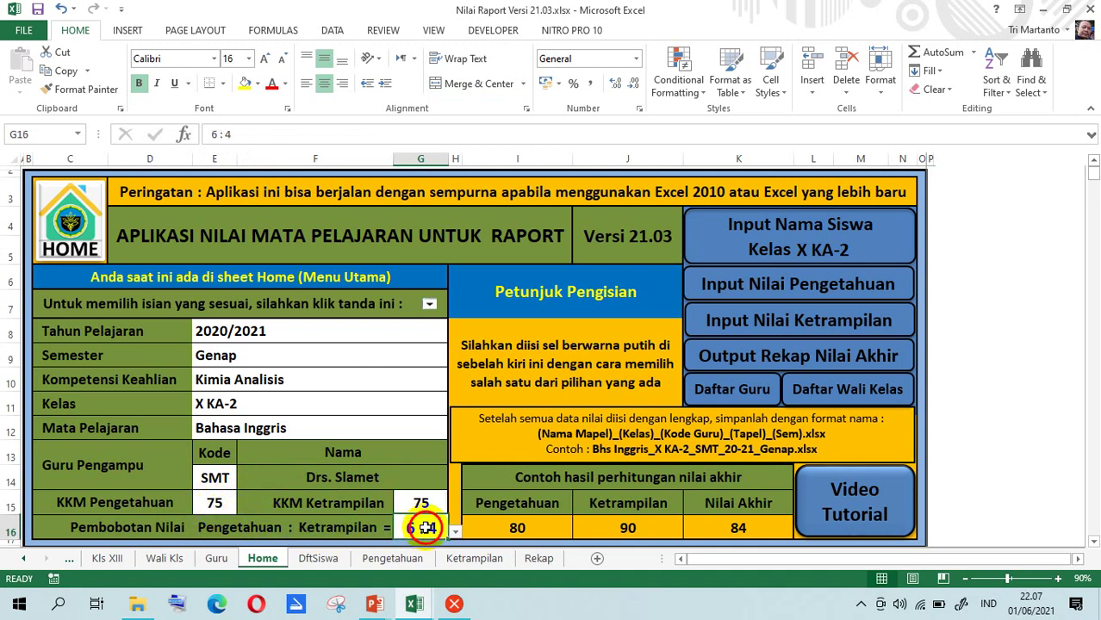
{"action": "left_click", "coordinate": [455, 532]}
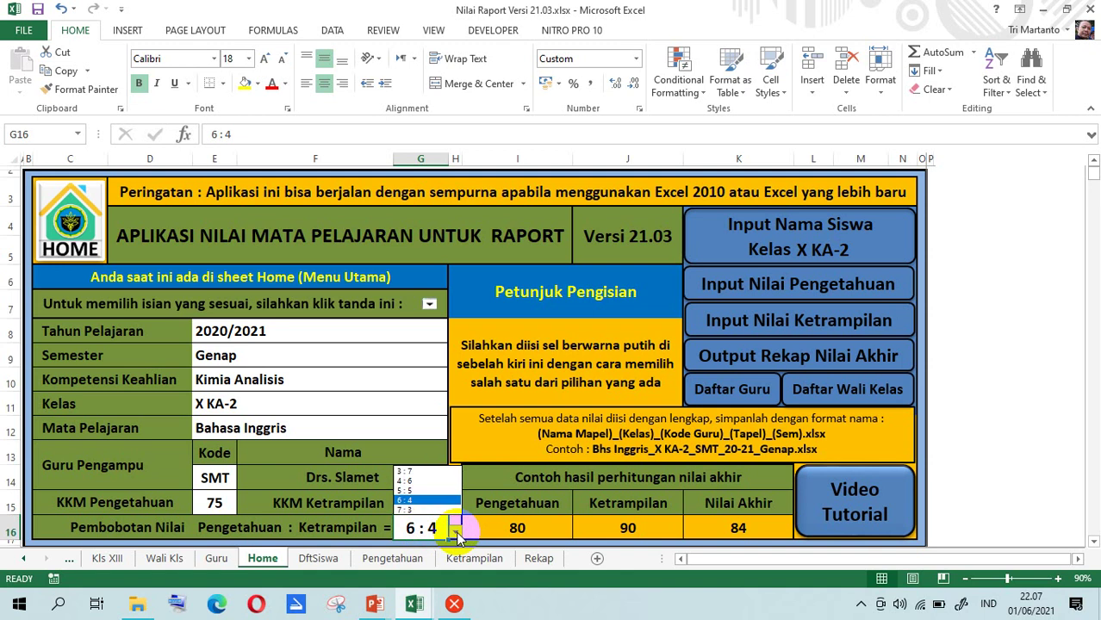
{"action": "left_click", "coordinate": [456, 533]}
{"action": "left_click", "coordinate": [456, 533]}
{"action": "key", "text": "Up"}
{"action": "left_click", "coordinate": [456, 533]}
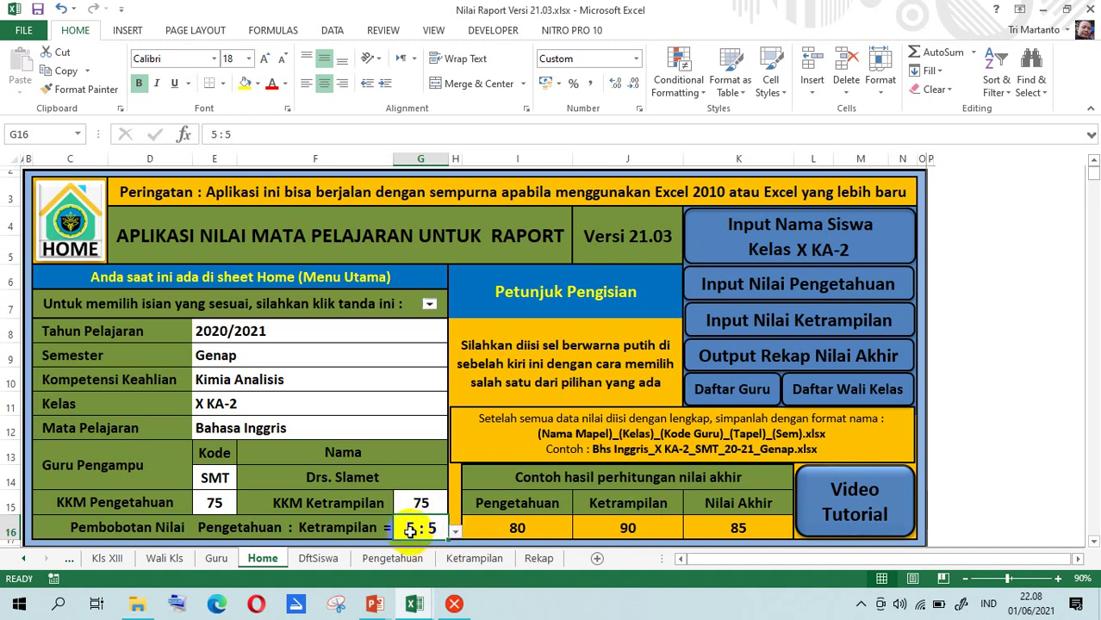
{"action": "left_click", "coordinate": [502, 530]}
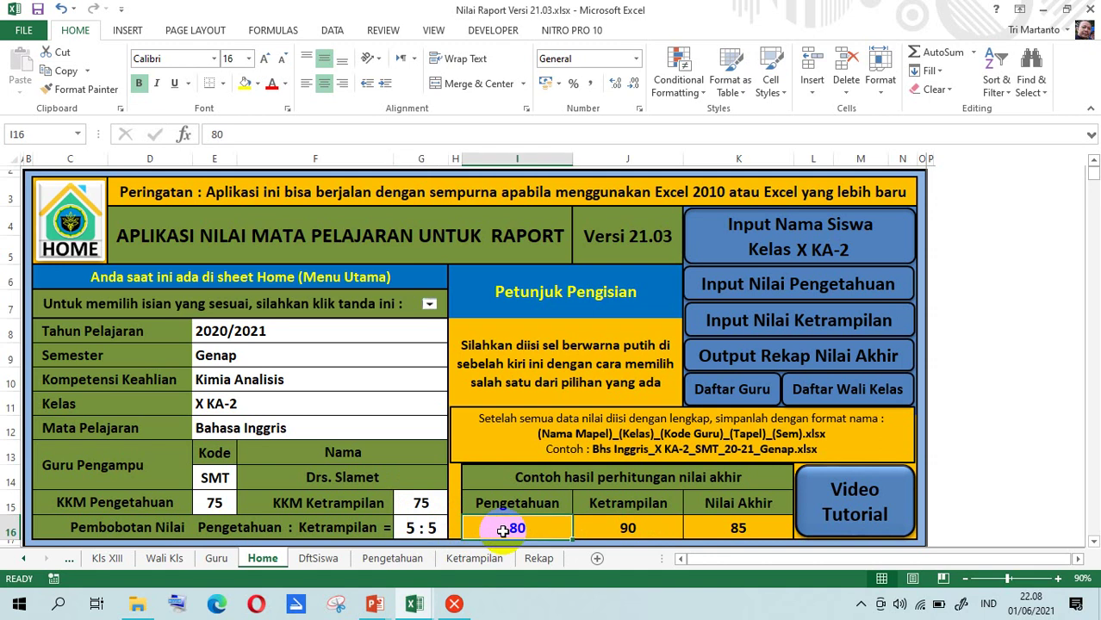
{"action": "left_click", "coordinate": [604, 532]}
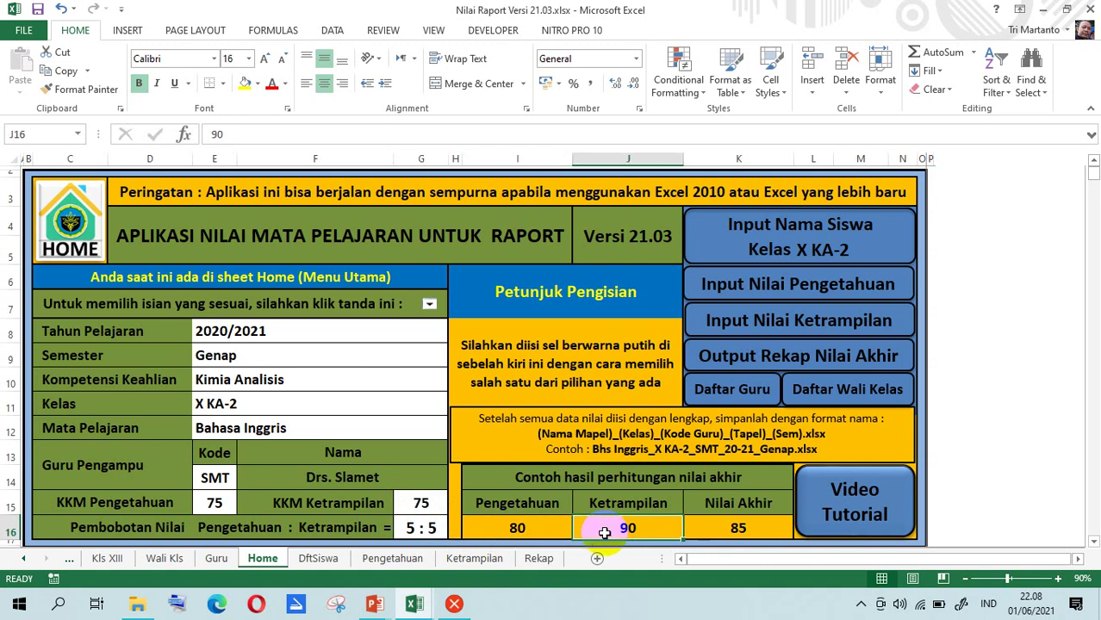
{"action": "left_click", "coordinate": [737, 527]}
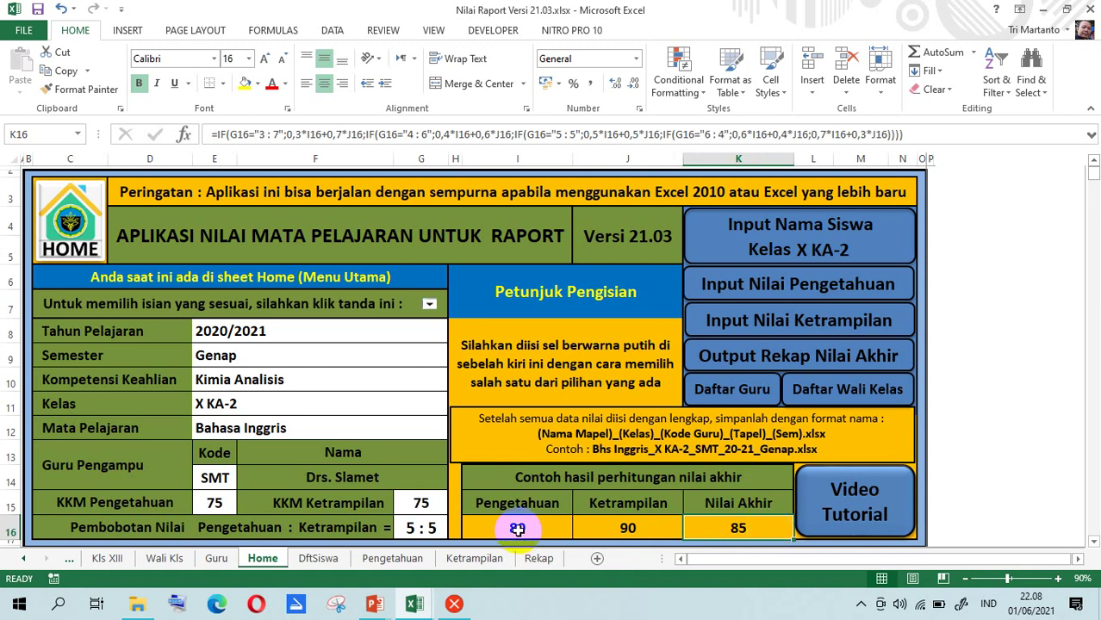
Set the Pembobotan Nilai ratio to 6 : 4 and review the example Pengetahuan, Ketrampilan and Nilai Akhir cells
{"action": "left_click", "coordinate": [425, 529]}
{"action": "left_click", "coordinate": [455, 531]}
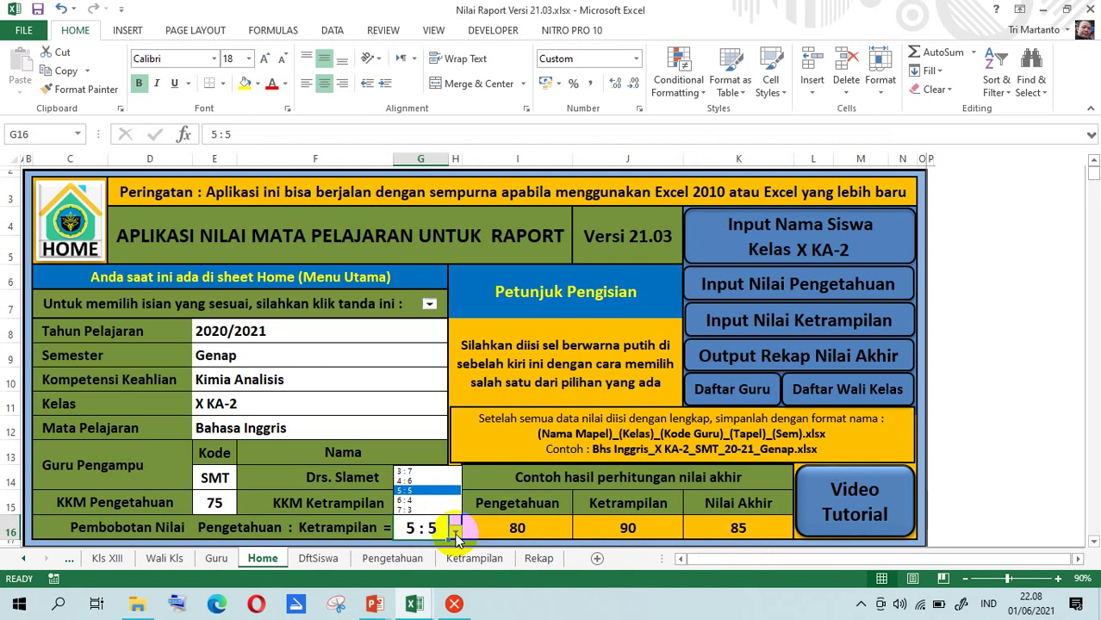
{"action": "key", "text": "Down"}
{"action": "key", "text": "Return"}
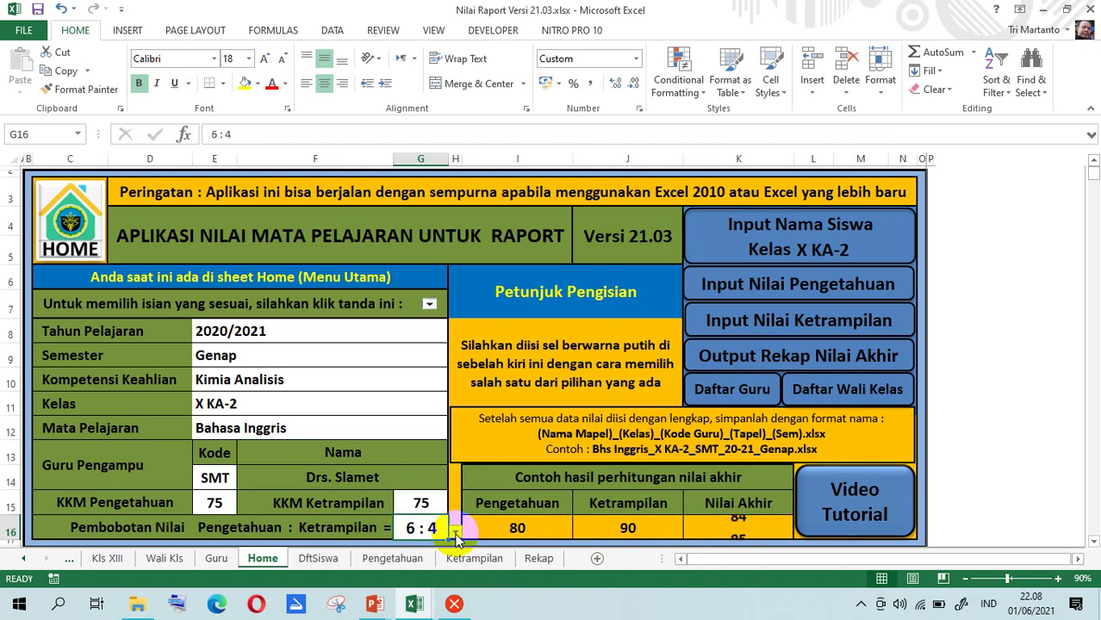
{"action": "left_click", "coordinate": [521, 528]}
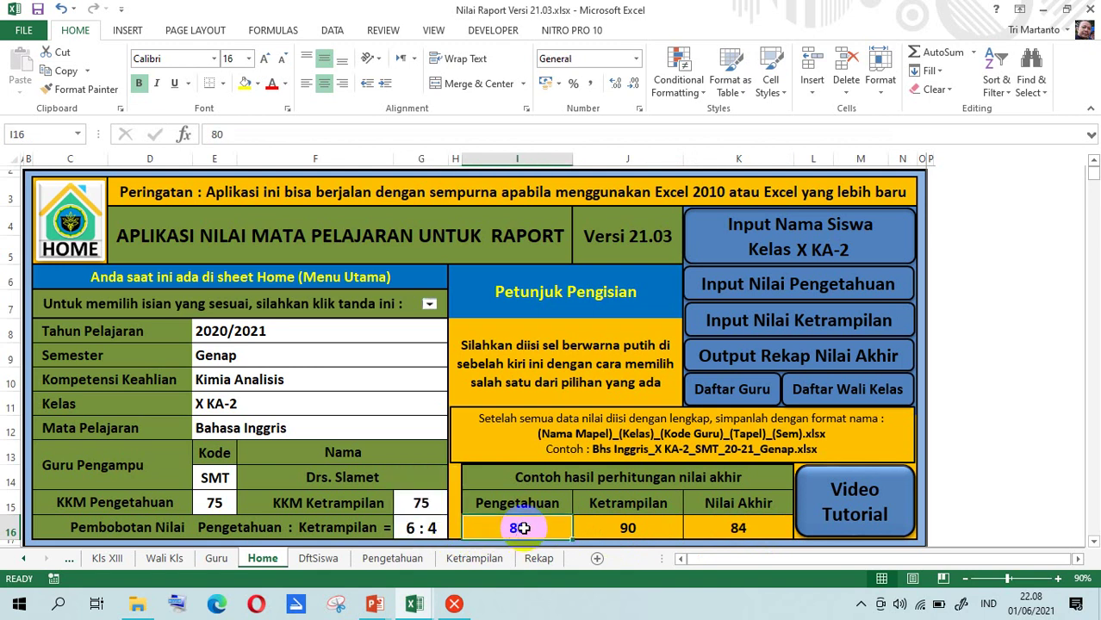
{"action": "left_click", "coordinate": [611, 530]}
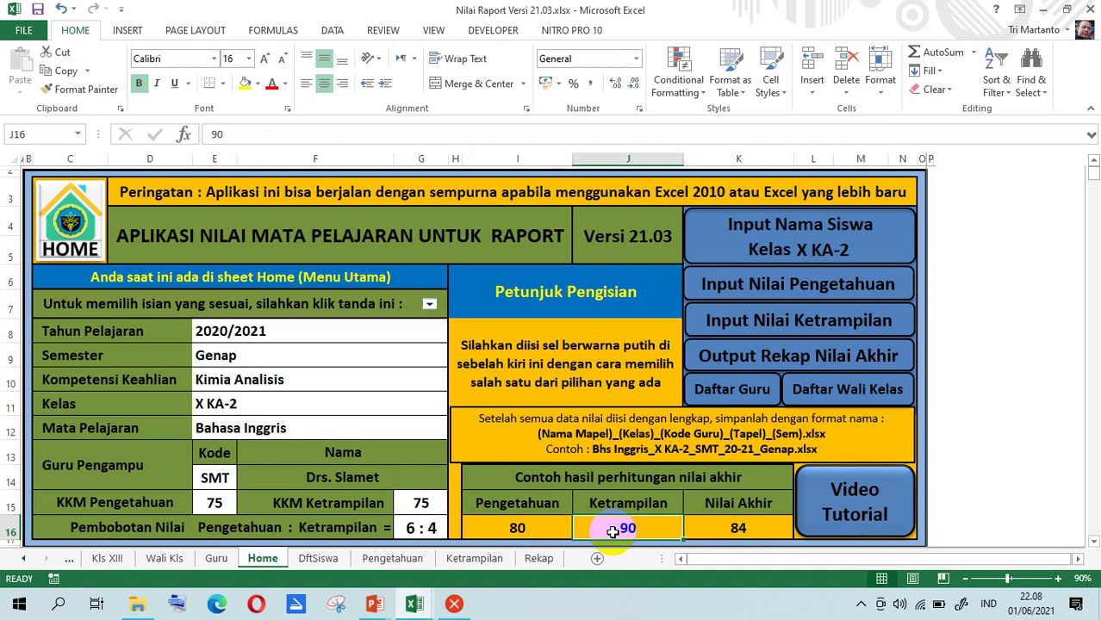
{"action": "left_click", "coordinate": [752, 529]}
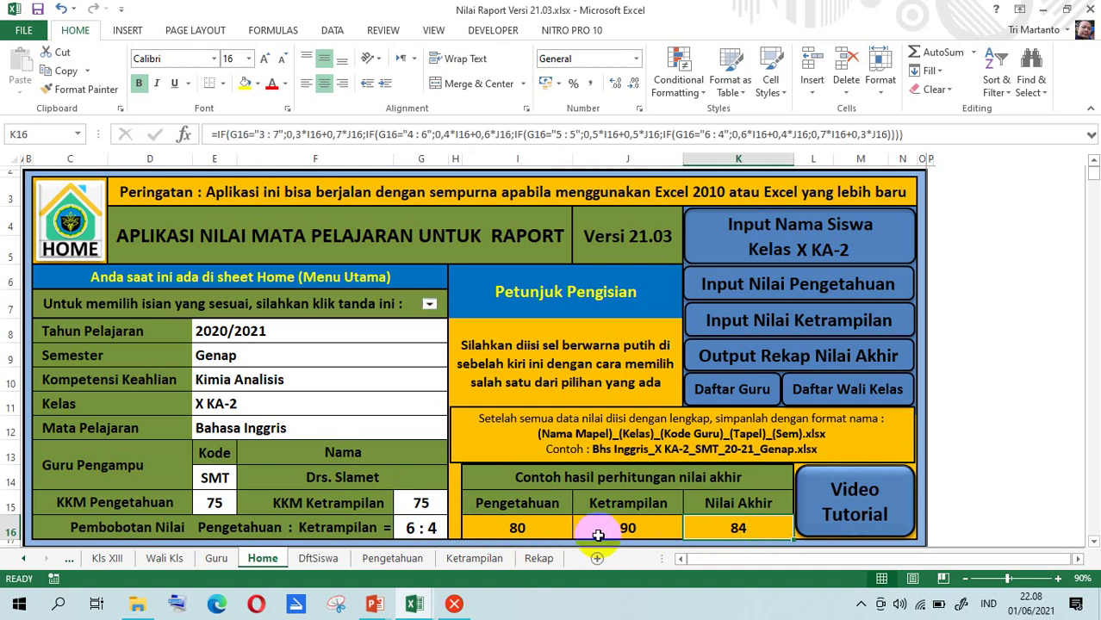
{"action": "left_click", "coordinate": [517, 530]}
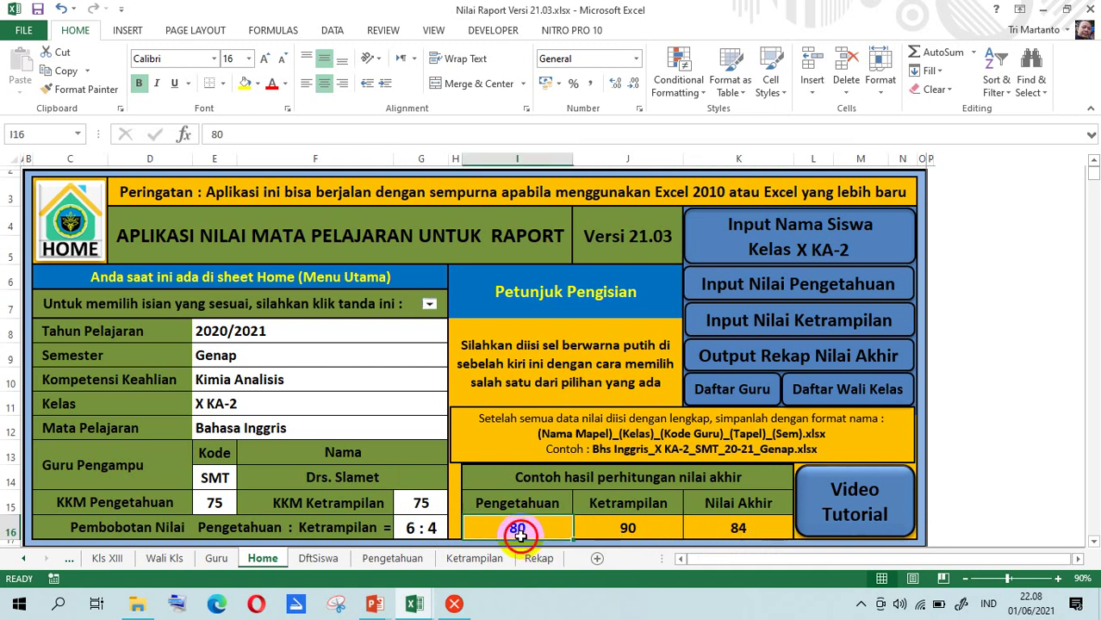
{"action": "left_click", "coordinate": [627, 530]}
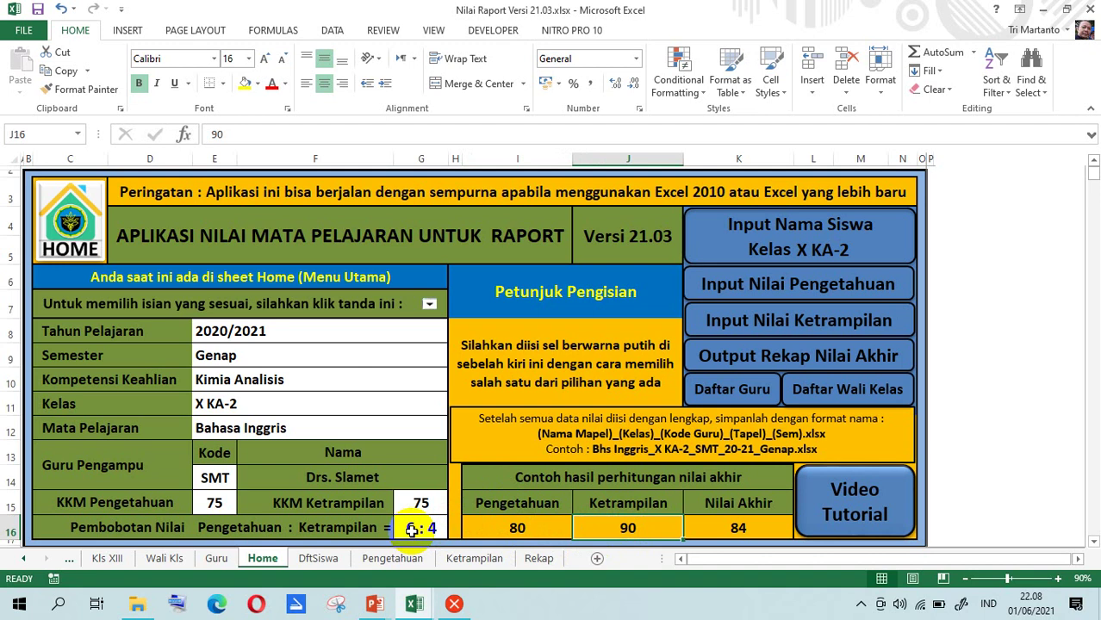
Open the student name list for class X KA-2 and go to the first NIS entry in C6
{"action": "left_click", "coordinate": [779, 241]}
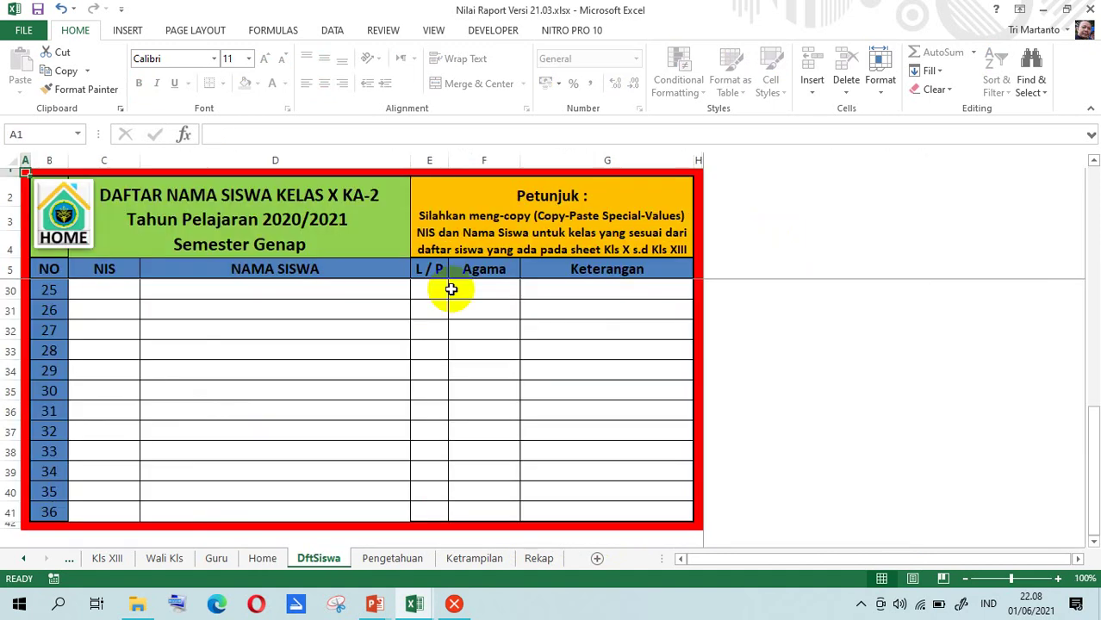
{"action": "left_click", "coordinate": [106, 290]}
{"action": "key", "text": "Up"}
{"action": "key", "text": "Up"}
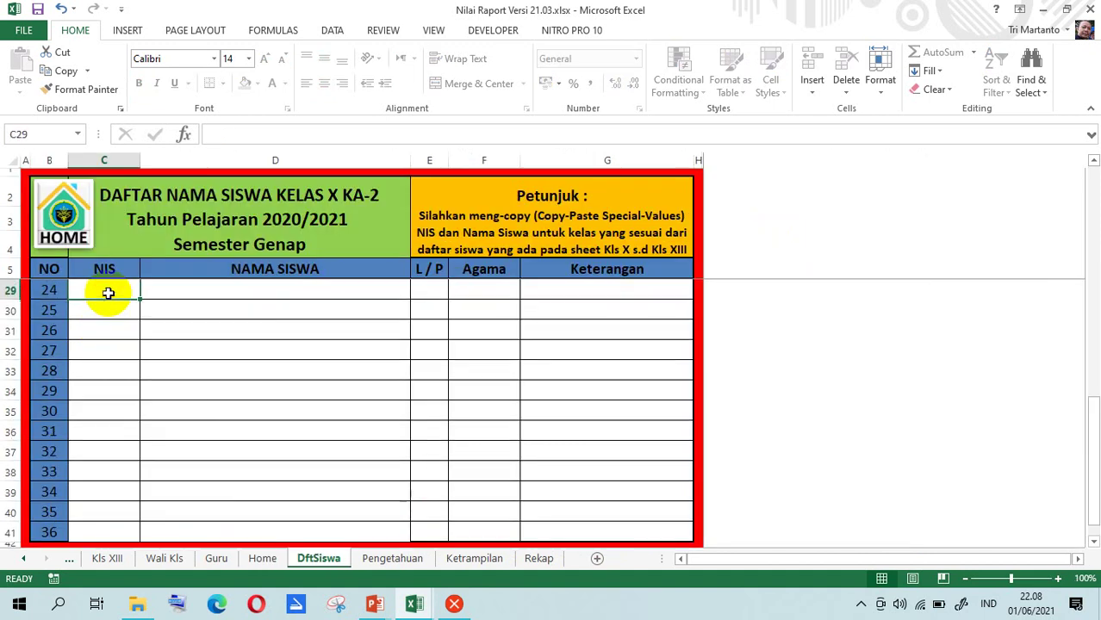
{"action": "key", "text": "Up"}
{"action": "key", "text": "Up"}
{"action": "key", "text": "Up"}
{"action": "key", "text": "Up"}
{"action": "key", "text": "Up"}
{"action": "key", "text": "Up"}
{"action": "key", "text": "Up"}
{"action": "key", "text": "Up"}
{"action": "key", "text": "Up"}
{"action": "key", "text": "Up"}
{"action": "key", "text": "Up"}
{"action": "key", "text": "Up"}
{"action": "key", "text": "Up"}
{"action": "key", "text": "Up"}
{"action": "key", "text": "Up"}
{"action": "key", "text": "Up"}
{"action": "key", "text": "Up"}
{"action": "key", "text": "Up"}
{"action": "key", "text": "Up"}
{"action": "key", "text": "Up"}
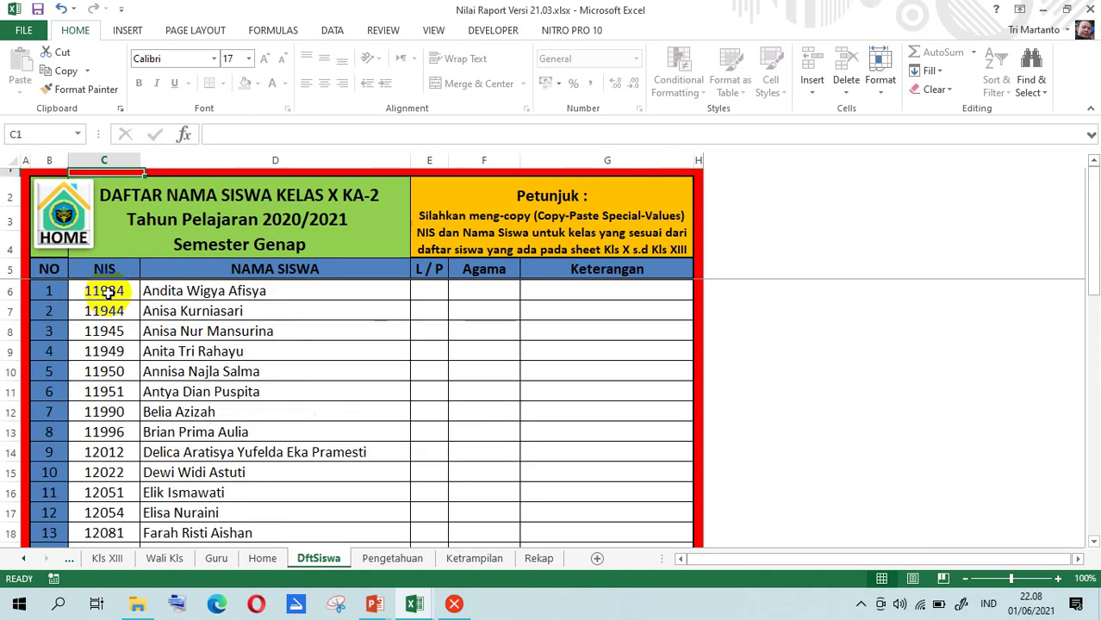
{"action": "key", "text": "Down"}
{"action": "key", "text": "Down"}
{"action": "key", "text": "Down"}
{"action": "key", "text": "Down"}
{"action": "key", "text": "Down"}
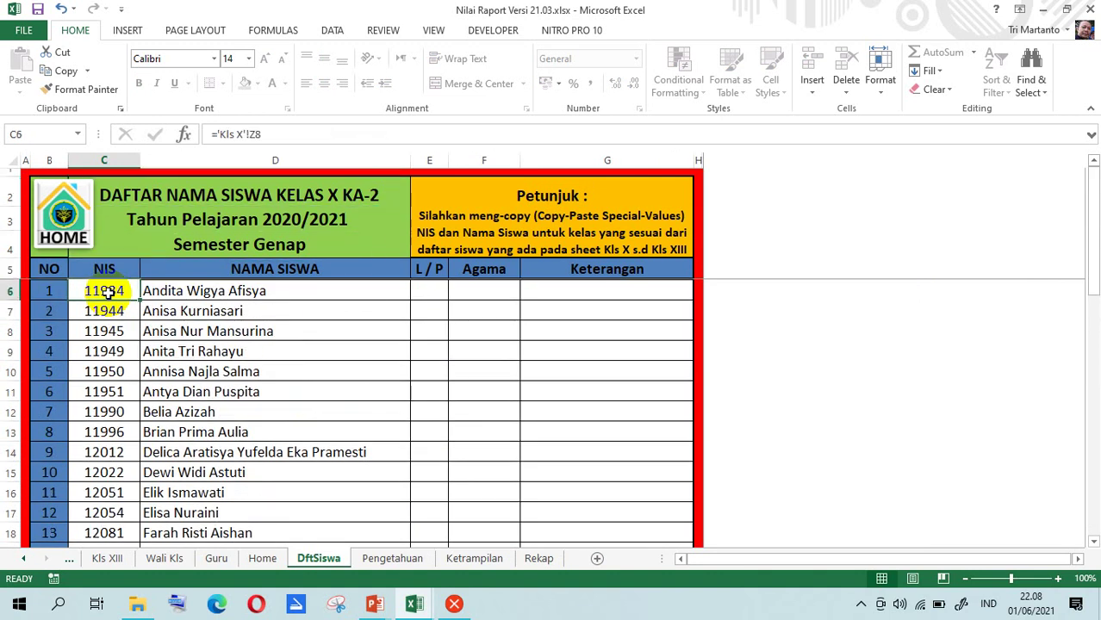
Clear the existing NIS and Nama Siswa entries in C6:D24 of the DftSiswa sheet
{"action": "key", "text": "shift+Right"}
{"action": "key", "text": "shift+Down"}
{"action": "key", "text": "shift+Down"}
{"action": "key", "text": "shift+Down"}
{"action": "key", "text": "shift+Down"}
{"action": "key", "text": "shift+Down"}
{"action": "key", "text": "shift+Down"}
{"action": "key", "text": "shift+Down"}
{"action": "key", "text": "shift+Down"}
{"action": "key", "text": "shift+Down"}
{"action": "key", "text": "shift+Down"}
{"action": "key", "text": "shift+Down"}
{"action": "key", "text": "shift+Down"}
{"action": "key", "text": "shift+Down"}
{"action": "key", "text": "shift+Down"}
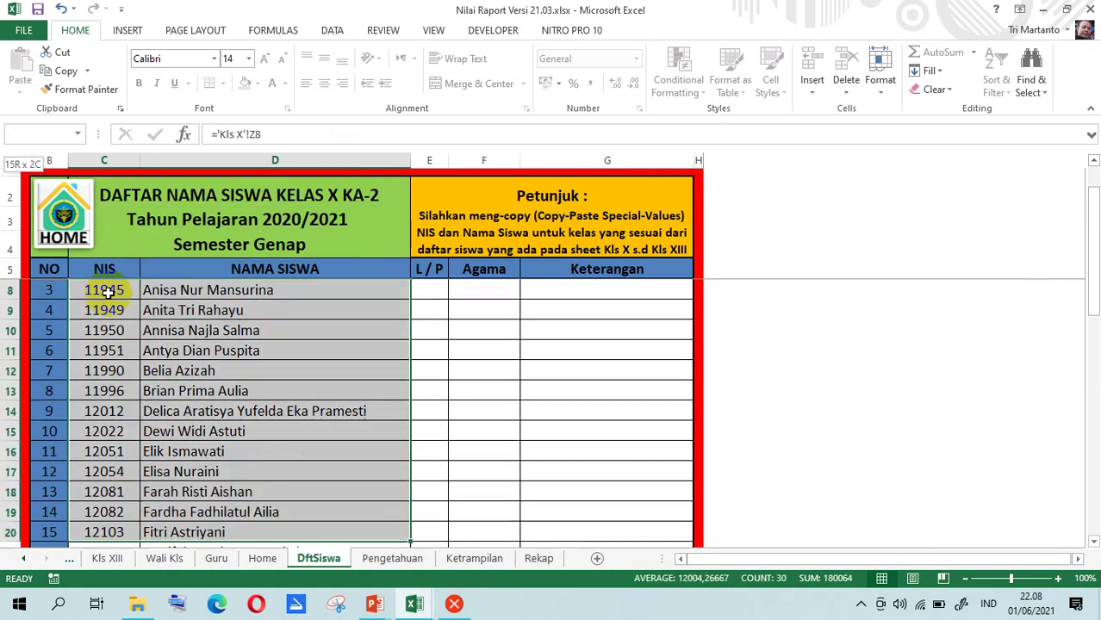
{"action": "key", "text": "shift+Down"}
{"action": "key", "text": "shift+Down"}
{"action": "key", "text": "shift+Down"}
{"action": "key", "text": "shift+Down"}
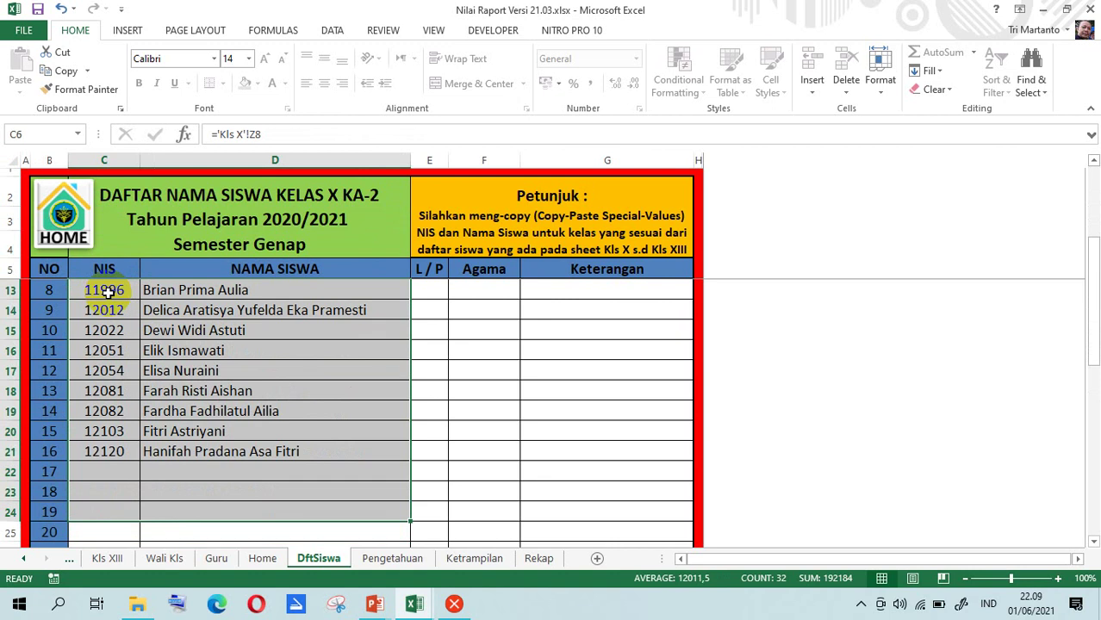
{"action": "key", "text": "Delete"}
Return to the first empty NIS cell, C6, in the student list
{"action": "left_click", "coordinate": [108, 293]}
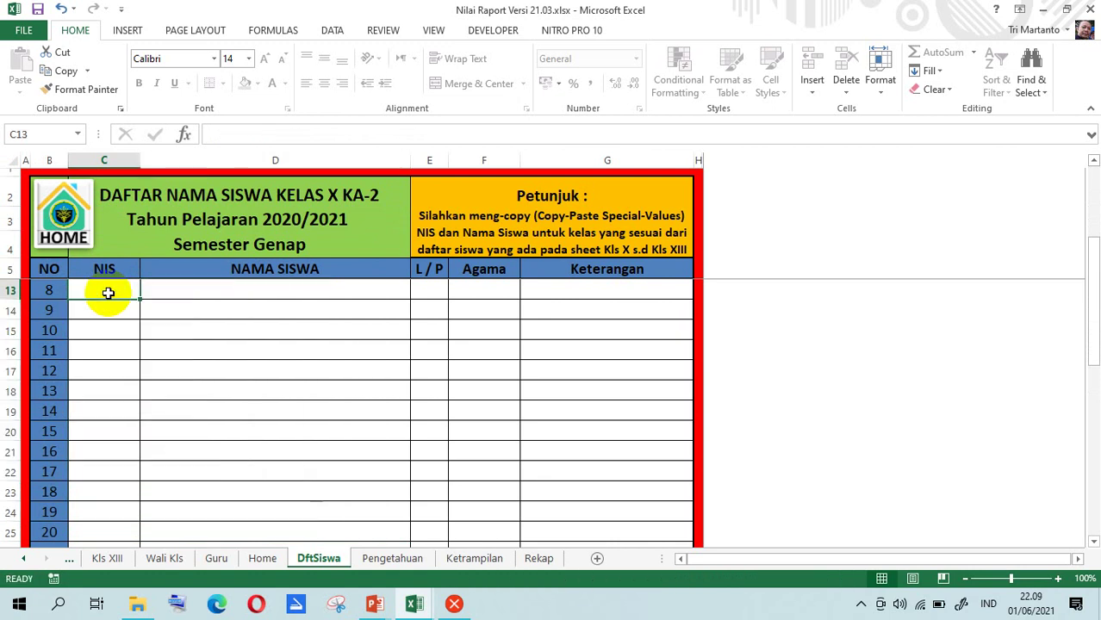
{"action": "key", "text": "Up"}
{"action": "key", "text": "Up"}
{"action": "key", "text": "Up"}
{"action": "key", "text": "Up"}
{"action": "key", "text": "Up"}
{"action": "key", "text": "Up"}
{"action": "key", "text": "Up"}
{"action": "key", "text": "Up"}
{"action": "key", "text": "Up"}
{"action": "key", "text": "Up"}
{"action": "key", "text": "Up"}
{"action": "key", "text": "Up"}
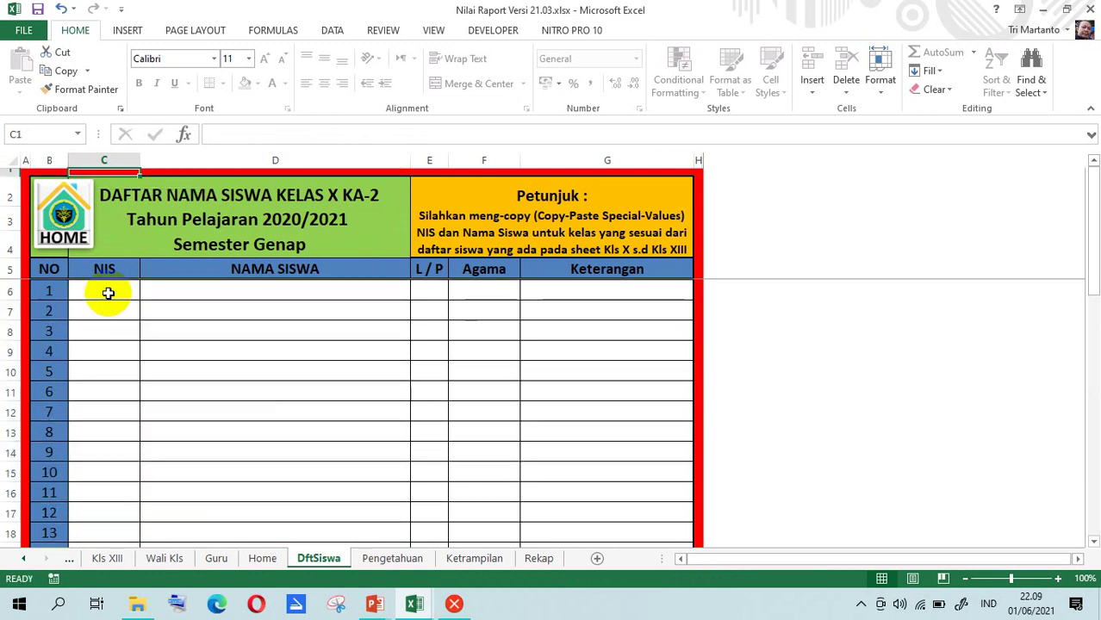
{"action": "key", "text": "Down"}
{"action": "key", "text": "Down"}
{"action": "key", "text": "Down"}
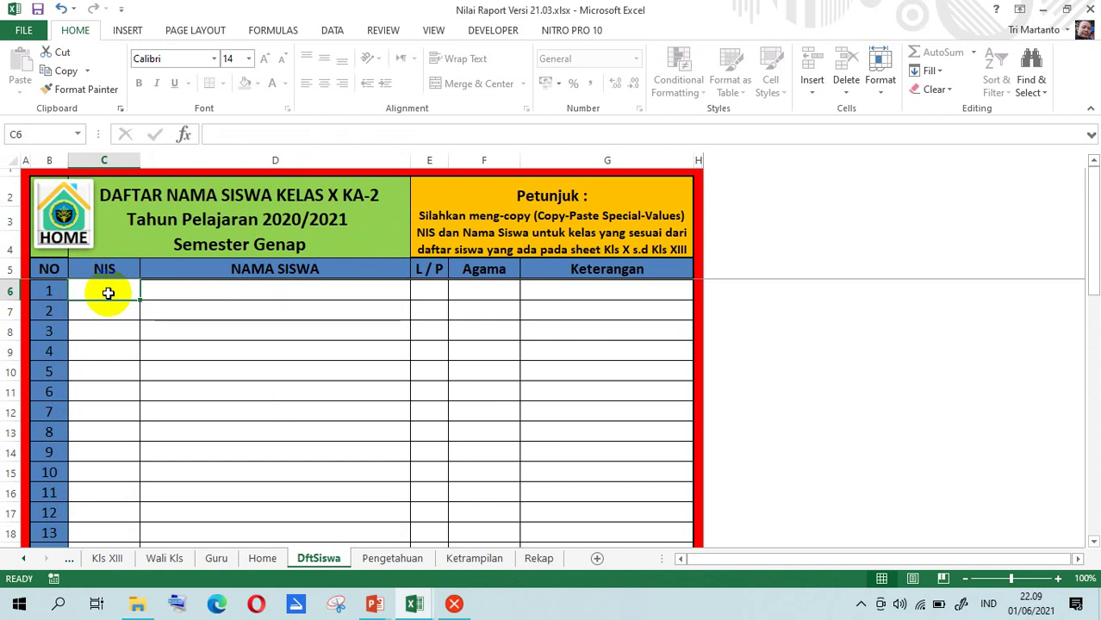
Open the Kls X sheet and go to the first NIS entry of class X KA-2 in Z8
{"action": "left_click", "coordinate": [20, 561]}
{"action": "left_click", "coordinate": [21, 562]}
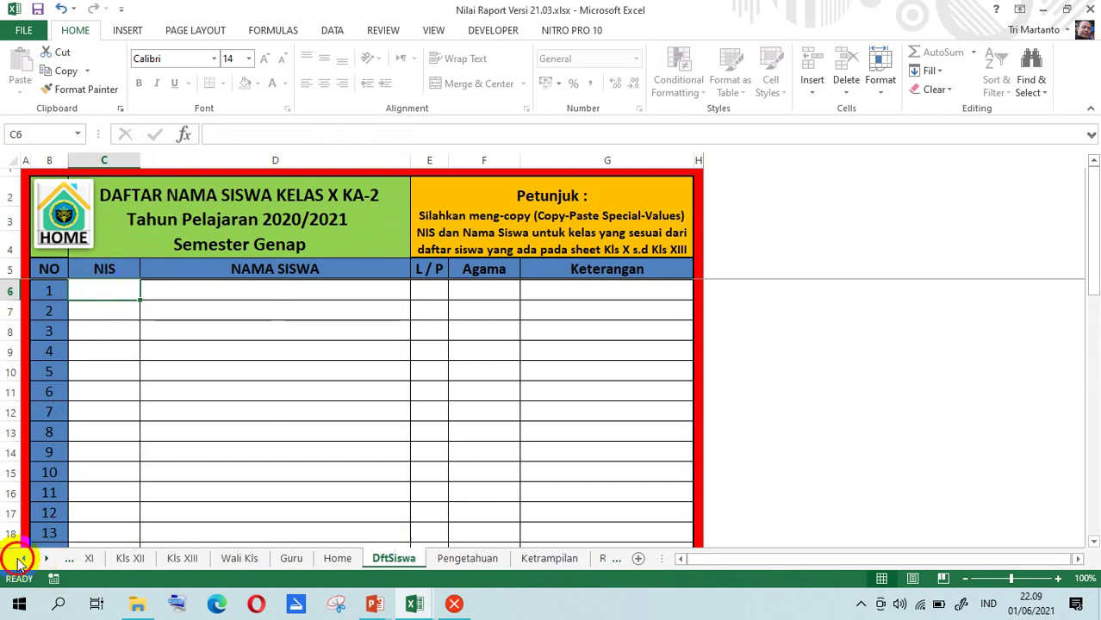
{"action": "left_click", "coordinate": [20, 562]}
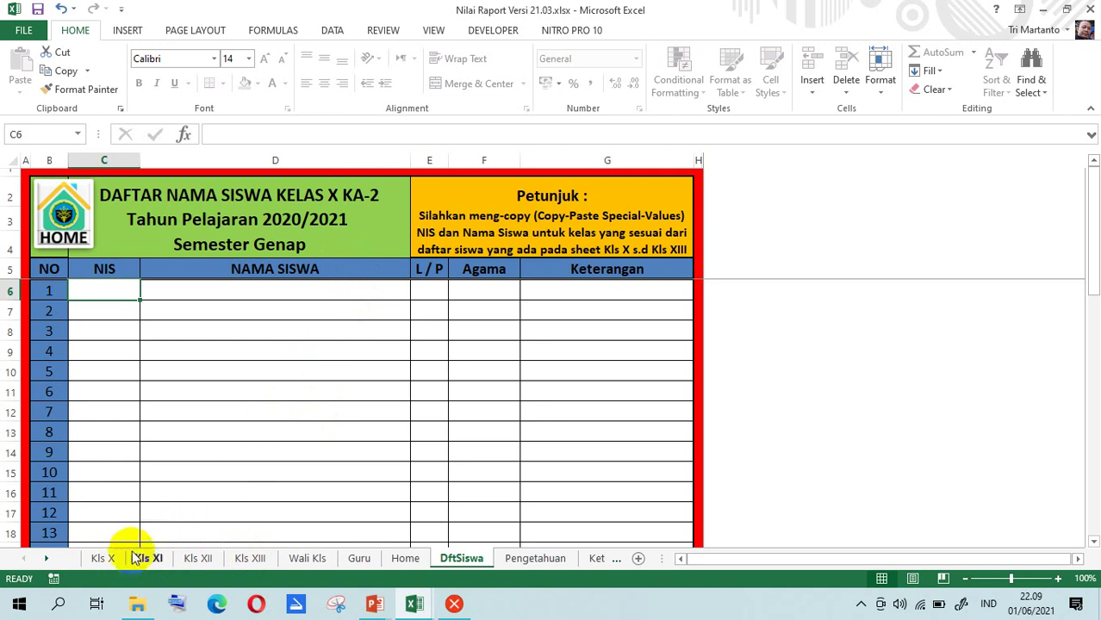
{"action": "left_click", "coordinate": [103, 558]}
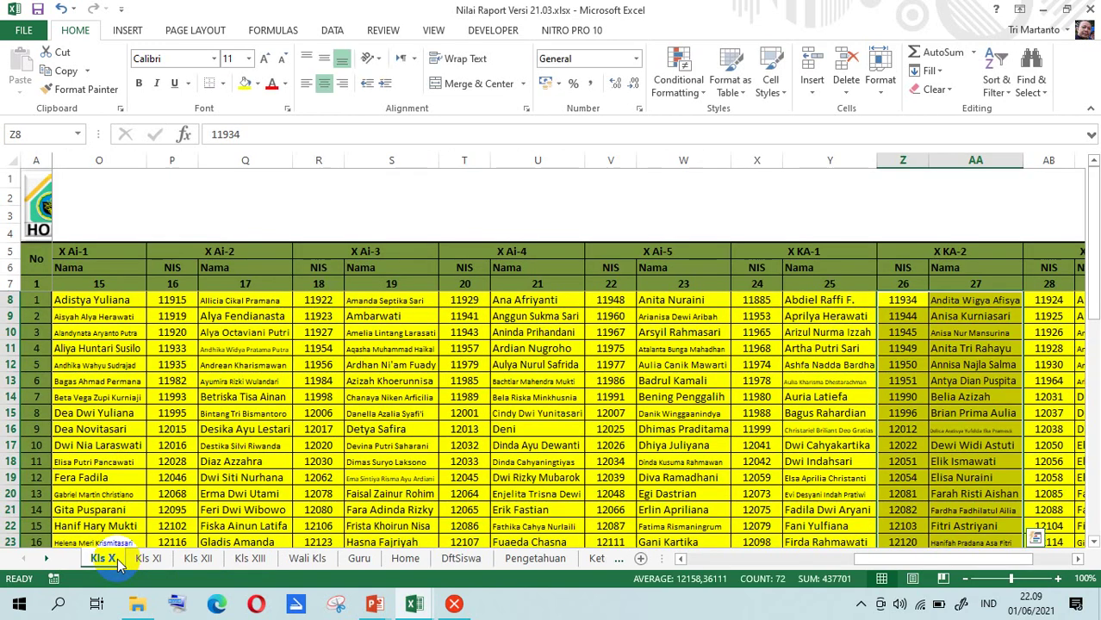
{"action": "left_click", "coordinate": [901, 365]}
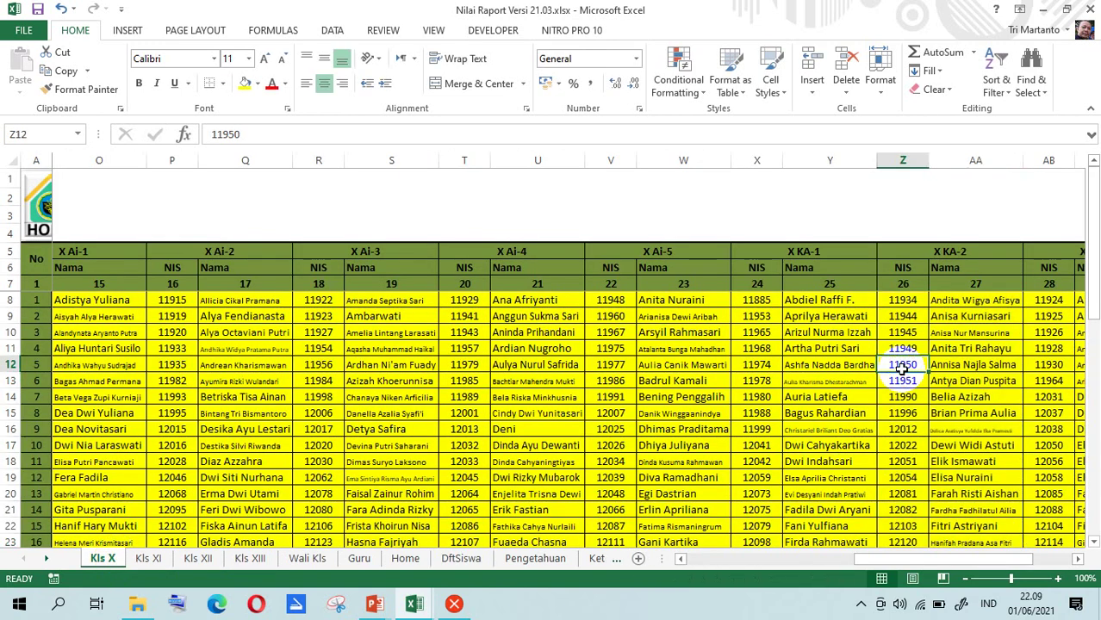
{"action": "left_click", "coordinate": [901, 300]}
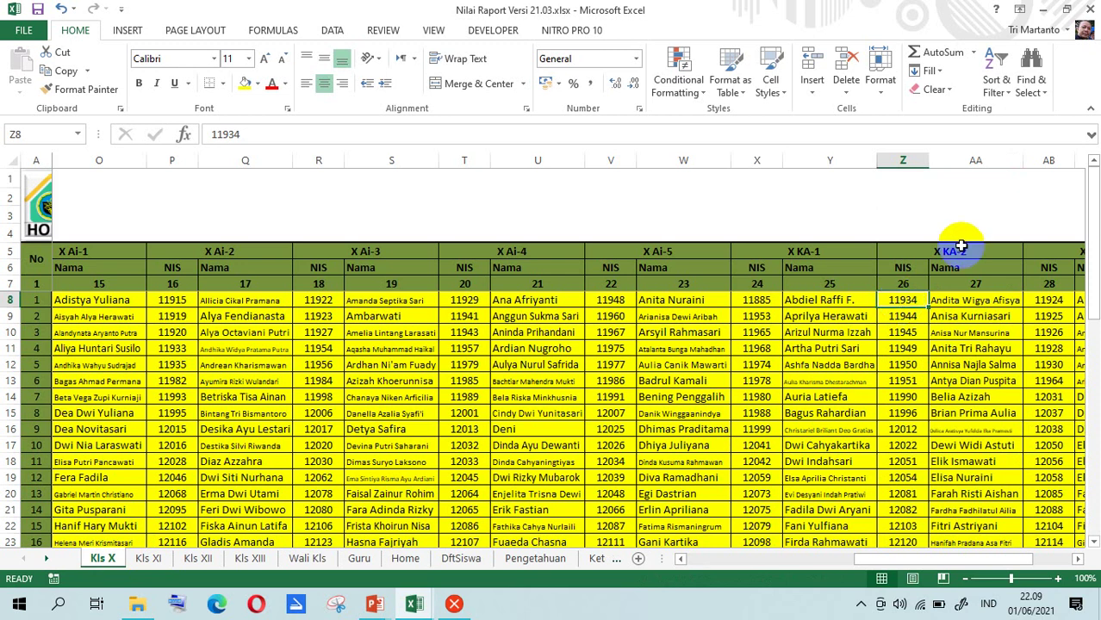
{"action": "left_click", "coordinate": [902, 299]}
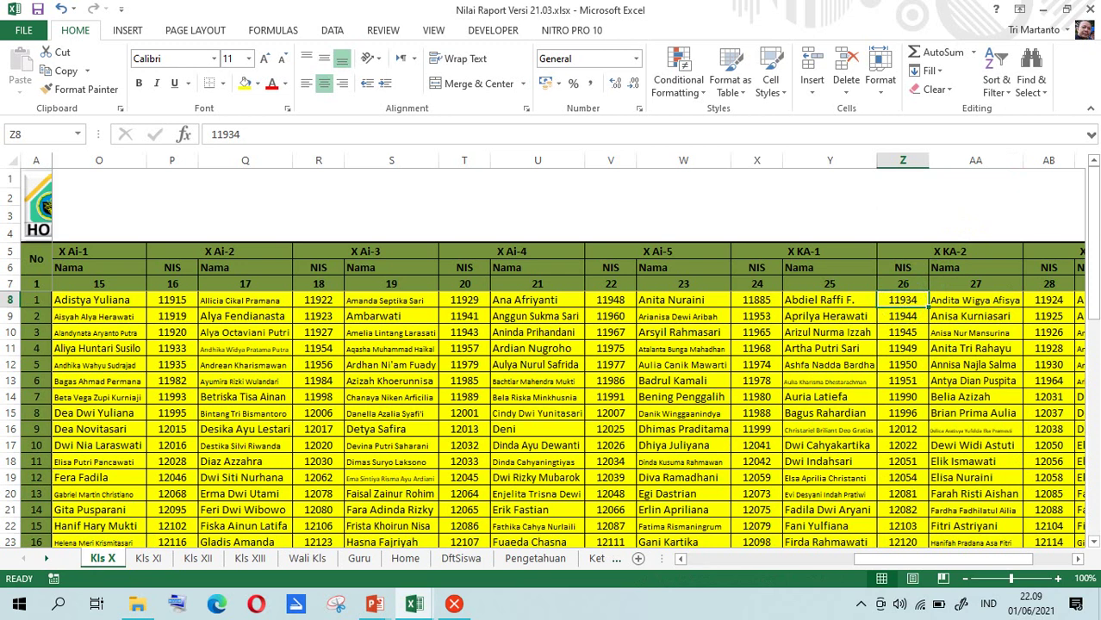
Copy the NIS and Nama entries of class X KA-2 in Z8:AA43 of the Kls X sheet
{"action": "left_click_drag", "start_coordinate": [901, 299], "coordinate": [968, 310]}
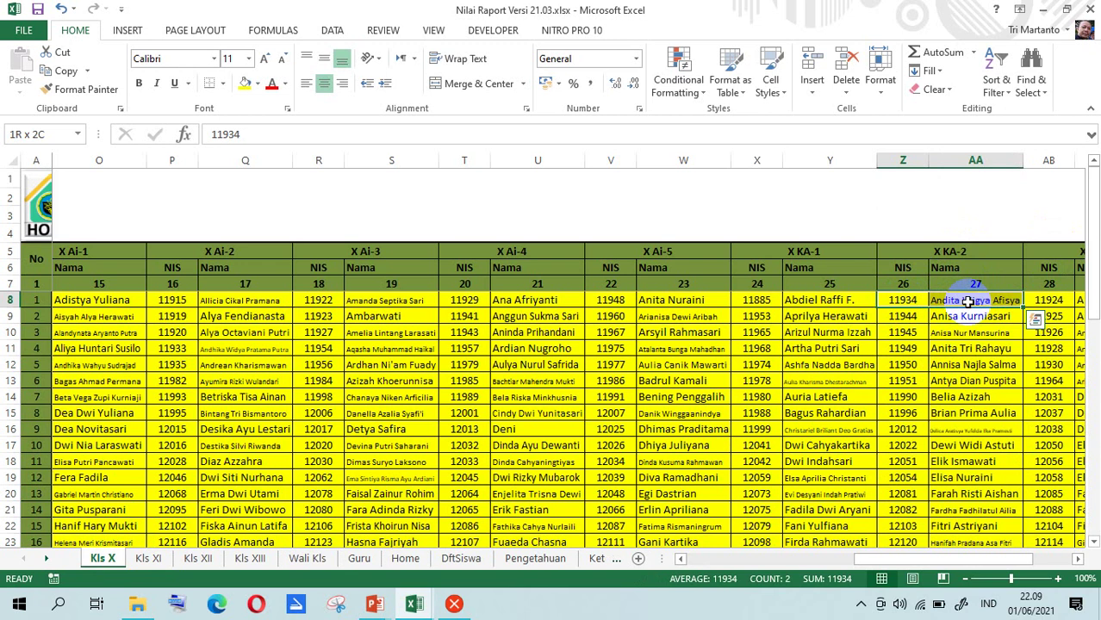
{"action": "key", "text": "shift+Down"}
{"action": "key", "text": "shift+Down"}
{"action": "key", "text": "shift+Down"}
{"action": "key", "text": "shift+Down"}
{"action": "key", "text": "shift+Down"}
{"action": "key", "text": "shift+Down"}
{"action": "key", "text": "shift+Down"}
{"action": "key", "text": "shift+Down"}
{"action": "key", "text": "shift+Down"}
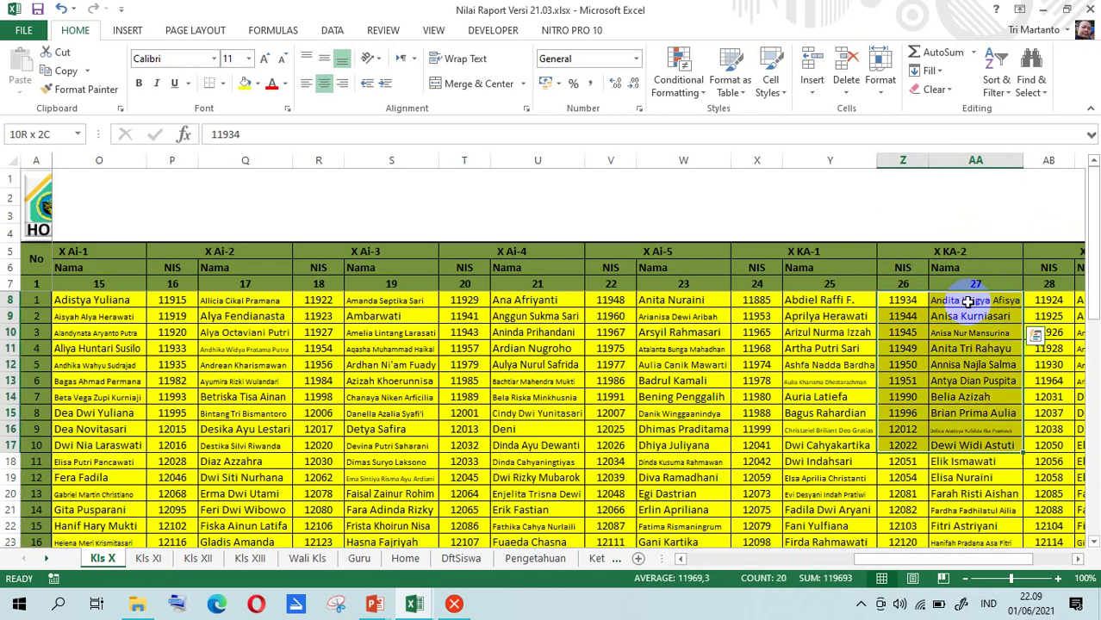
{"action": "key", "text": "shift+Down"}
{"action": "key", "text": "shift+Down"}
{"action": "key", "text": "shift+Down"}
{"action": "key", "text": "shift+Down"}
{"action": "key", "text": "shift+Down"}
{"action": "key", "text": "shift+Down"}
{"action": "key", "text": "shift+Down"}
{"action": "key", "text": "shift+Down"}
{"action": "key", "text": "shift+Down"}
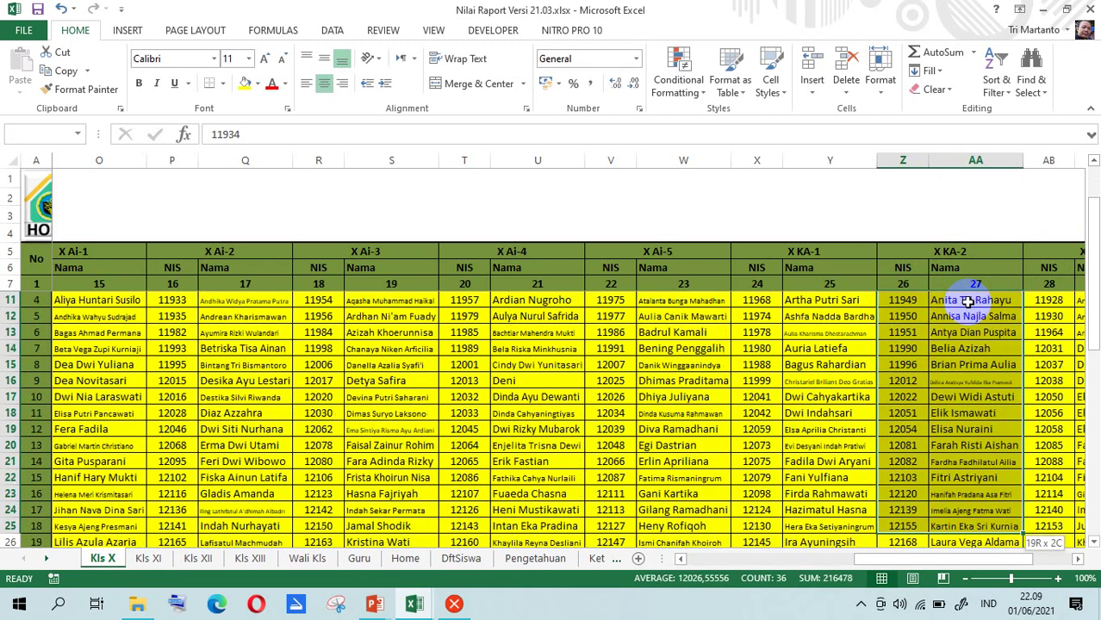
{"action": "key", "text": "shift+Down"}
{"action": "key", "text": "shift+Down"}
{"action": "key", "text": "shift+Down"}
{"action": "key", "text": "shift+Down"}
{"action": "key", "text": "shift+Down"}
{"action": "key", "text": "shift+Down"}
{"action": "key", "text": "shift+Down"}
{"action": "key", "text": "shift+Down"}
{"action": "key", "text": "shift+Down"}
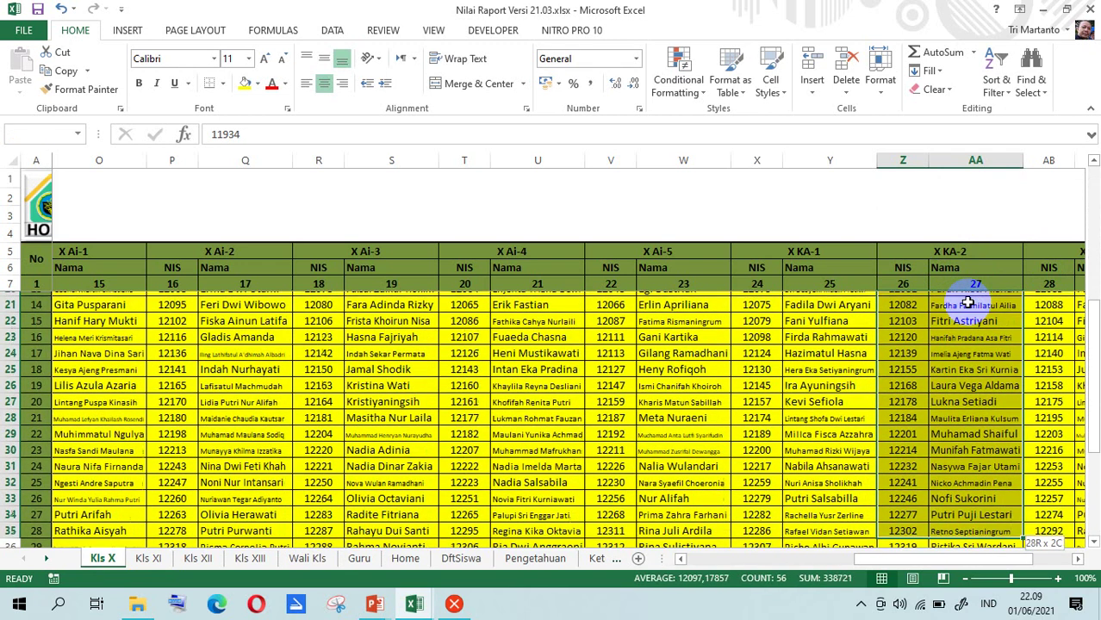
{"action": "key", "text": "shift+Down"}
{"action": "key", "text": "shift+Down"}
{"action": "key", "text": "shift+Down"}
{"action": "key", "text": "shift+Down"}
{"action": "key", "text": "shift+Down"}
{"action": "key", "text": "shift+Down"}
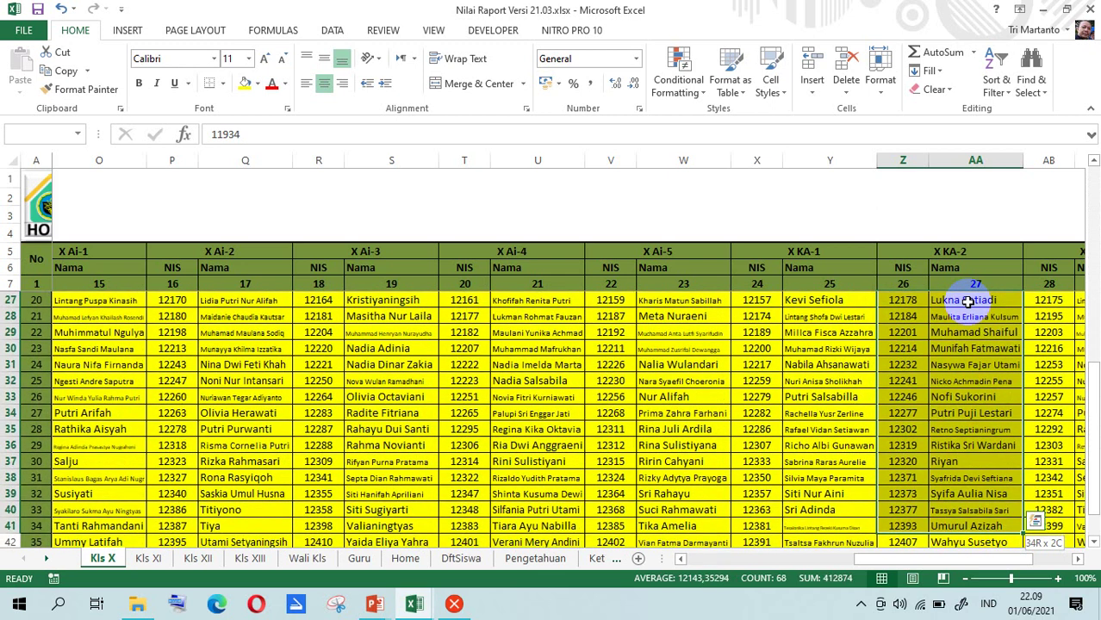
{"action": "key", "text": "shift+Down"}
{"action": "key", "text": "shift+Down"}
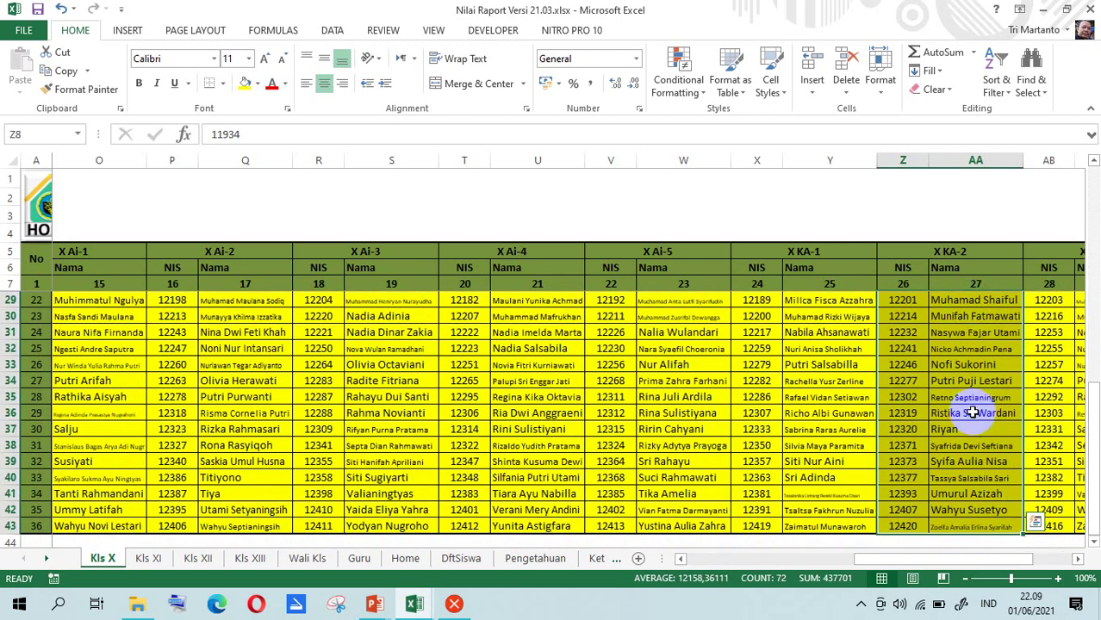
{"action": "left_click", "coordinate": [68, 78]}
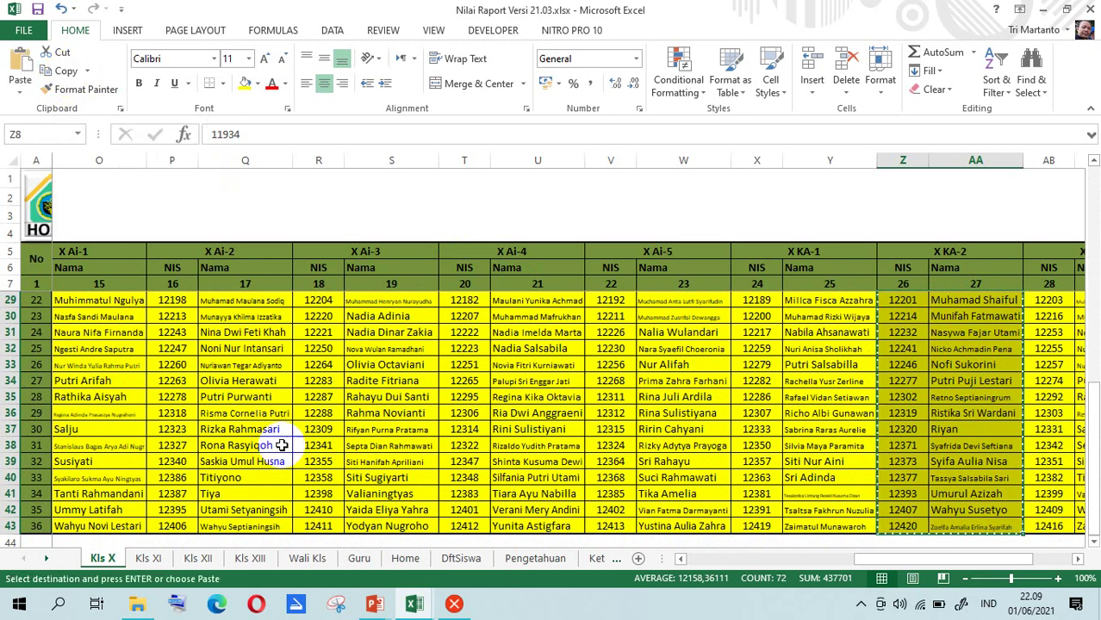
Return through the Home sheet to the X KA-2 student name list and paste the copied entries as values only at C6
{"action": "left_click", "coordinate": [34, 208]}
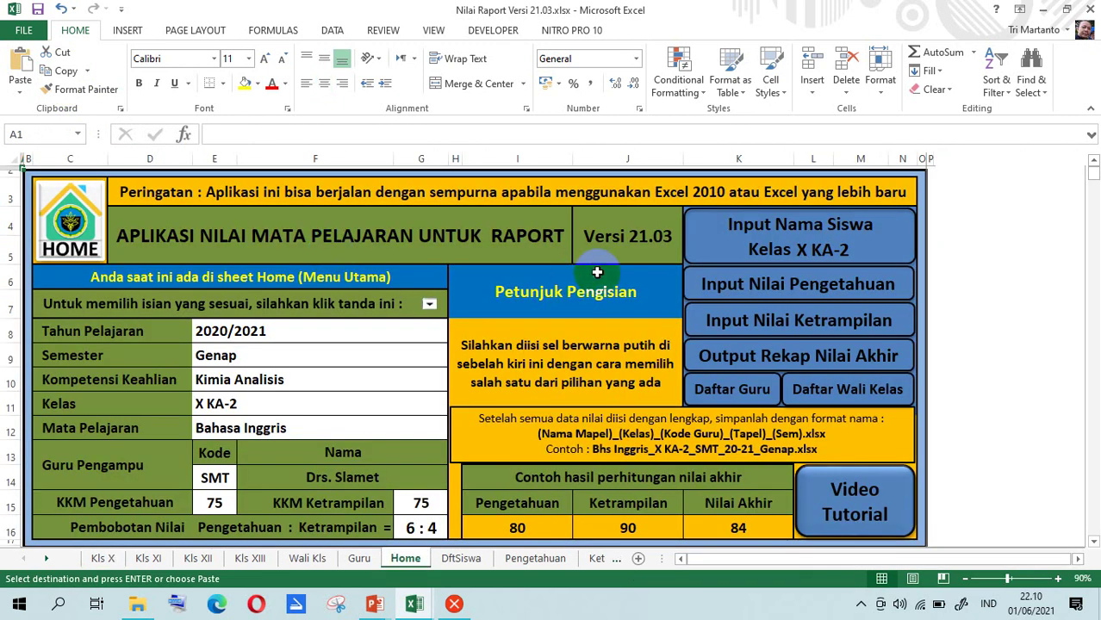
{"action": "left_click", "coordinate": [825, 235]}
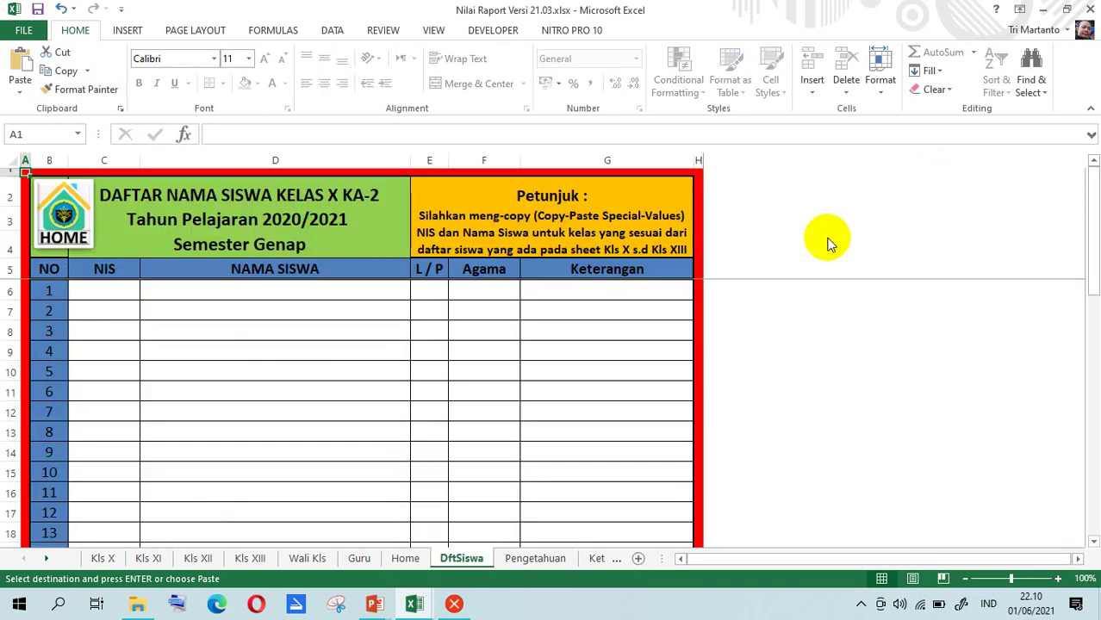
{"action": "left_click", "coordinate": [102, 294]}
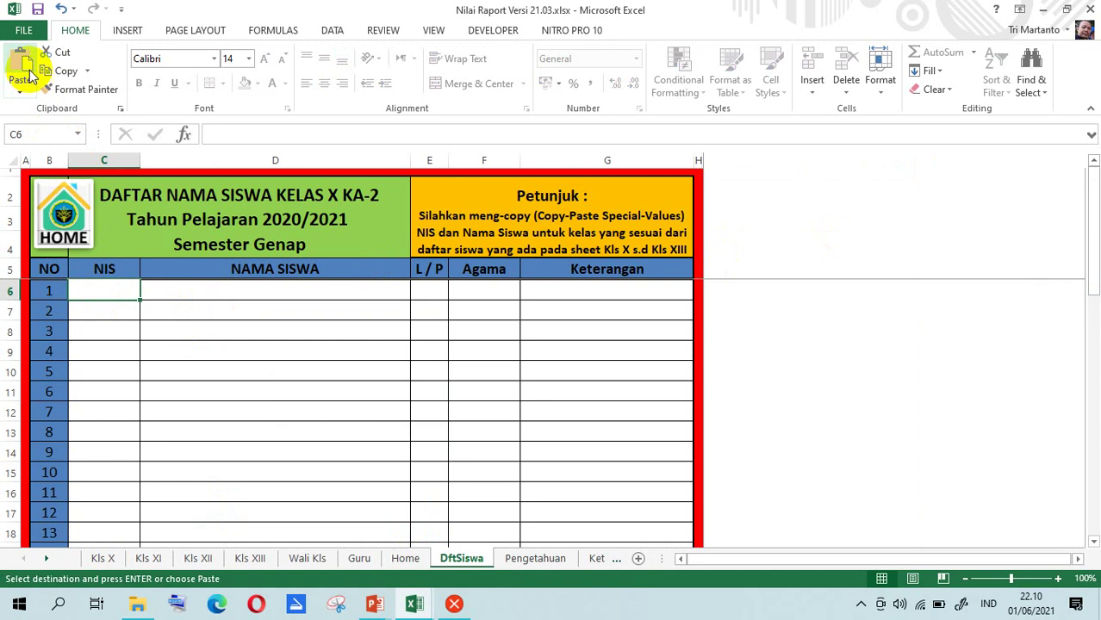
{"action": "left_click", "coordinate": [21, 96]}
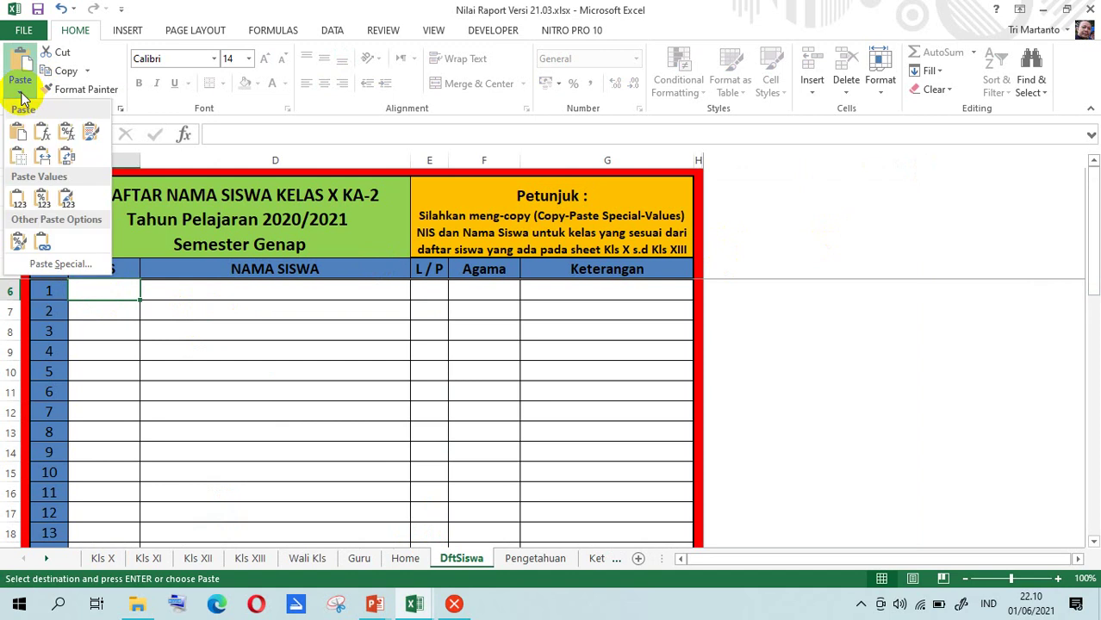
{"action": "left_click", "coordinate": [19, 200]}
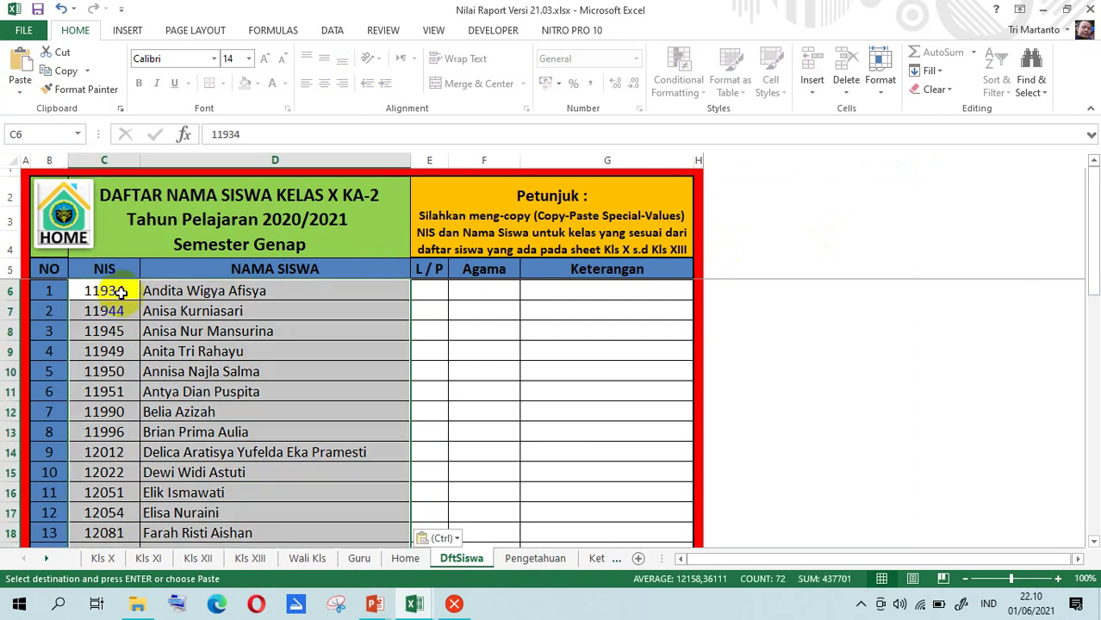
Review the pasted NIS and Nama Siswa entries down to the last student and return to C6
{"action": "left_click", "coordinate": [119, 292]}
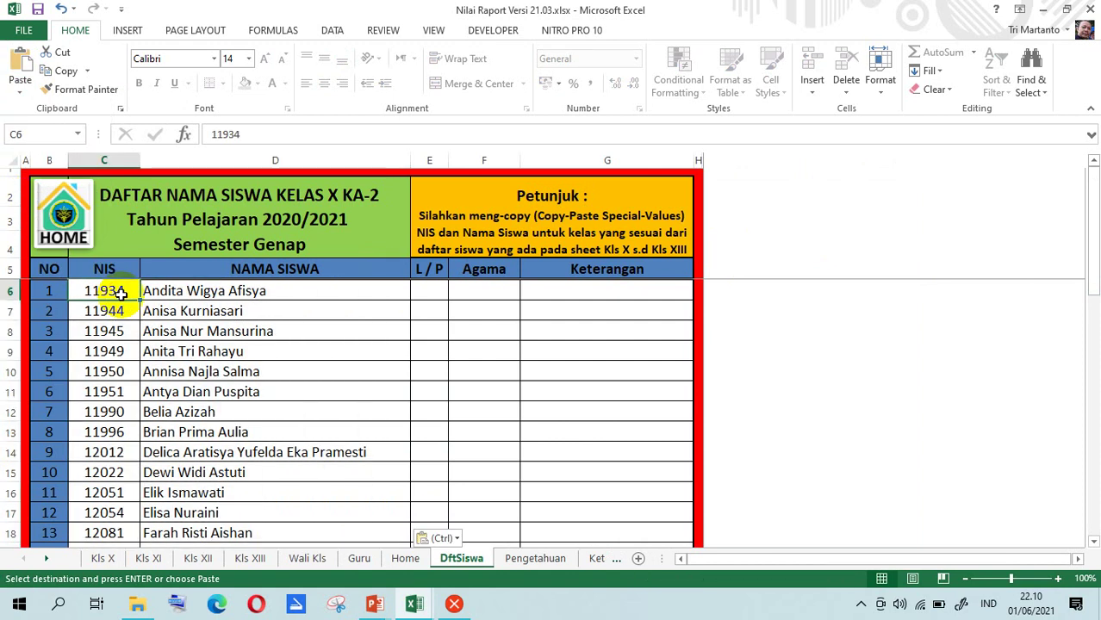
{"action": "key", "text": "Right"}
{"action": "key", "text": "Left"}
{"action": "key", "text": "Down"}
{"action": "key", "text": "Down"}
{"action": "key", "text": "Down"}
{"action": "key", "text": "Down"}
{"action": "key", "text": "Down"}
{"action": "key", "text": "Down"}
{"action": "key", "text": "Down"}
{"action": "key", "text": "Down"}
{"action": "key", "text": "Down"}
{"action": "key", "text": "Down"}
{"action": "key", "text": "Down"}
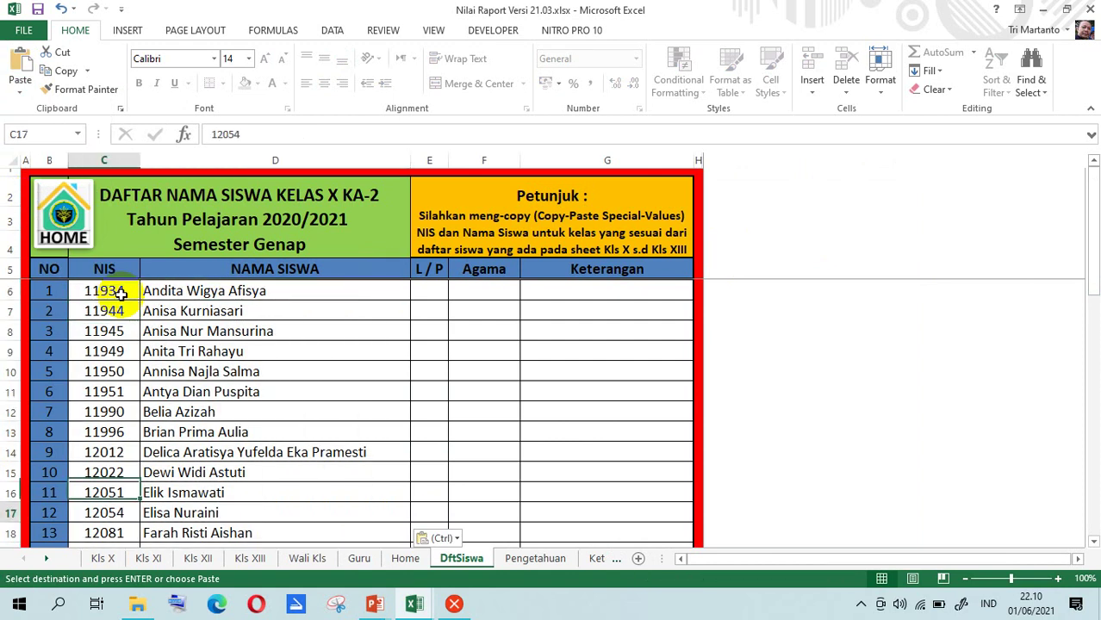
{"action": "key", "text": "Down"}
{"action": "key", "text": "Down"}
{"action": "key", "text": "Down"}
{"action": "key", "text": "Down"}
{"action": "key", "text": "Down"}
{"action": "key", "text": "Down"}
{"action": "key", "text": "Down"}
{"action": "key", "text": "Down"}
{"action": "key", "text": "Down"}
{"action": "key", "text": "Down"}
{"action": "key", "text": "Down"}
{"action": "key", "text": "Down"}
{"action": "key", "text": "Down"}
{"action": "key", "text": "Down"}
{"action": "key", "text": "Down"}
{"action": "key", "text": "Down"}
{"action": "key", "text": "Down"}
{"action": "key", "text": "Down"}
{"action": "key", "text": "Down"}
{"action": "key", "text": "Down"}
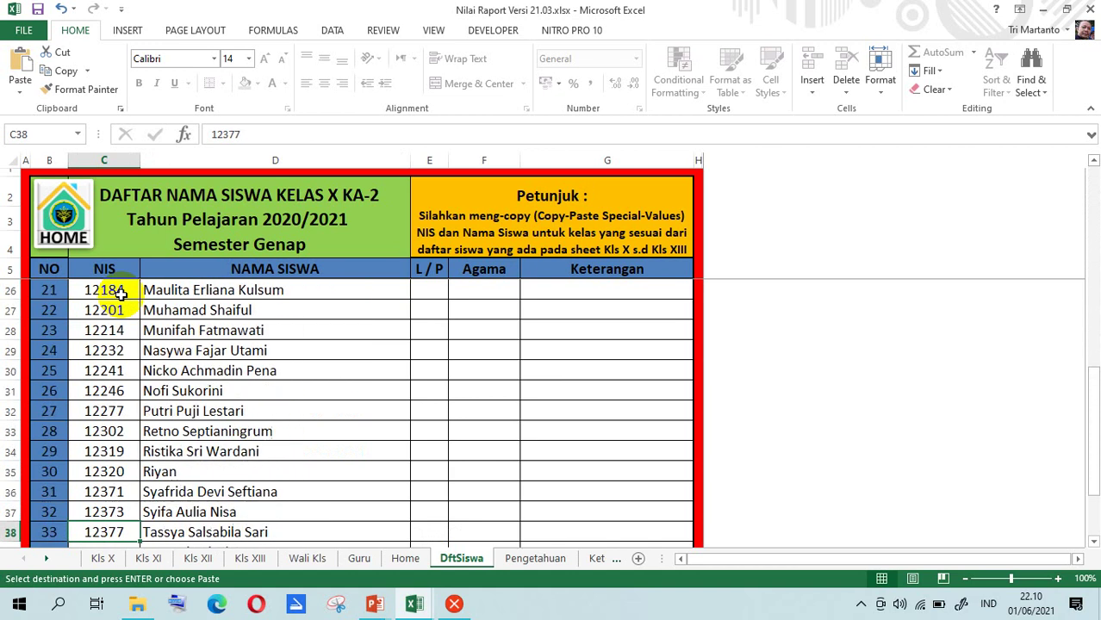
{"action": "key", "text": "Down"}
{"action": "key", "text": "Down"}
{"action": "key", "text": "Down"}
{"action": "key", "text": "Down"}
{"action": "key", "text": "Up"}
{"action": "key", "text": "Up"}
{"action": "key", "text": "Up"}
{"action": "key", "text": "Up"}
{"action": "key", "text": "Up"}
{"action": "key", "text": "Up"}
{"action": "key", "text": "Up"}
{"action": "key", "text": "Up"}
{"action": "key", "text": "Up"}
{"action": "key", "text": "Up"}
{"action": "key", "text": "Up"}
{"action": "key", "text": "Up"}
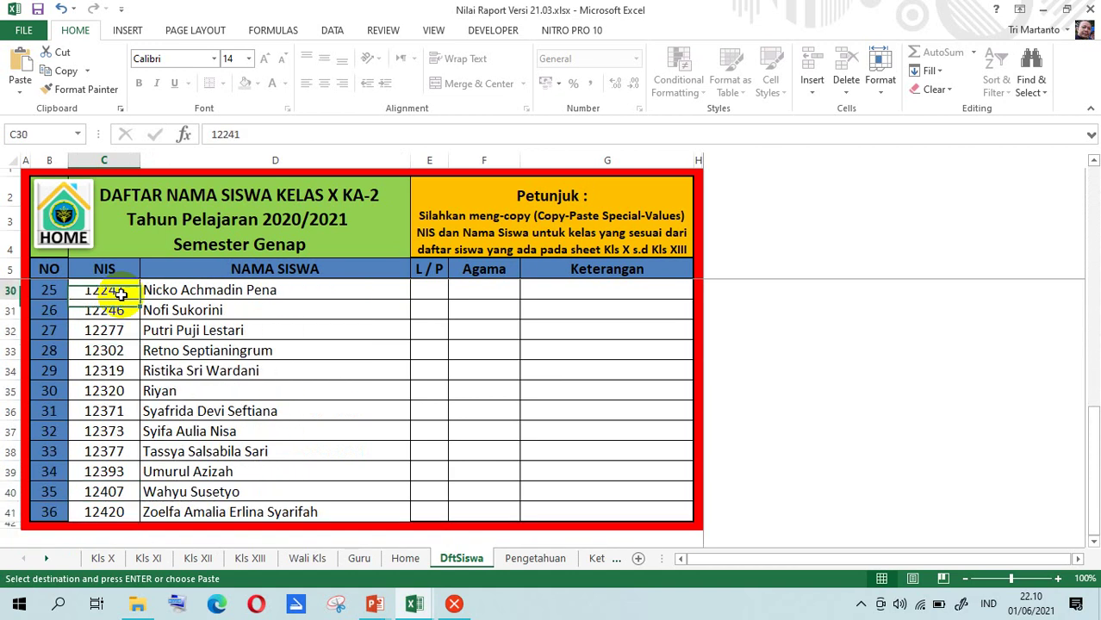
{"action": "key", "text": "Up"}
{"action": "key", "text": "Up"}
{"action": "key", "text": "Up"}
{"action": "key", "text": "Up"}
{"action": "key", "text": "Up"}
{"action": "key", "text": "Up"}
{"action": "key", "text": "Up"}
{"action": "key", "text": "Up"}
{"action": "key", "text": "Up"}
{"action": "key", "text": "Up"}
{"action": "key", "text": "Up"}
{"action": "key", "text": "Up"}
{"action": "key", "text": "Up"}
{"action": "key", "text": "Up"}
{"action": "key", "text": "Up"}
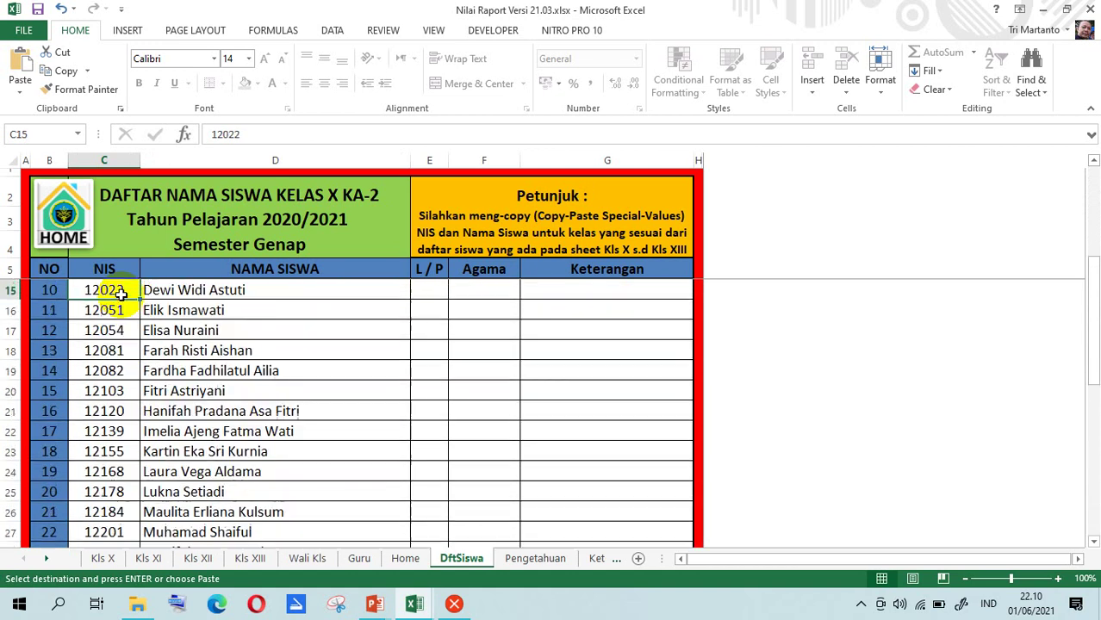
{"action": "key", "text": "Up"}
{"action": "key", "text": "Up"}
{"action": "key", "text": "Up"}
{"action": "key", "text": "Up"}
{"action": "key", "text": "Up"}
{"action": "key", "text": "Up"}
{"action": "key", "text": "Up"}
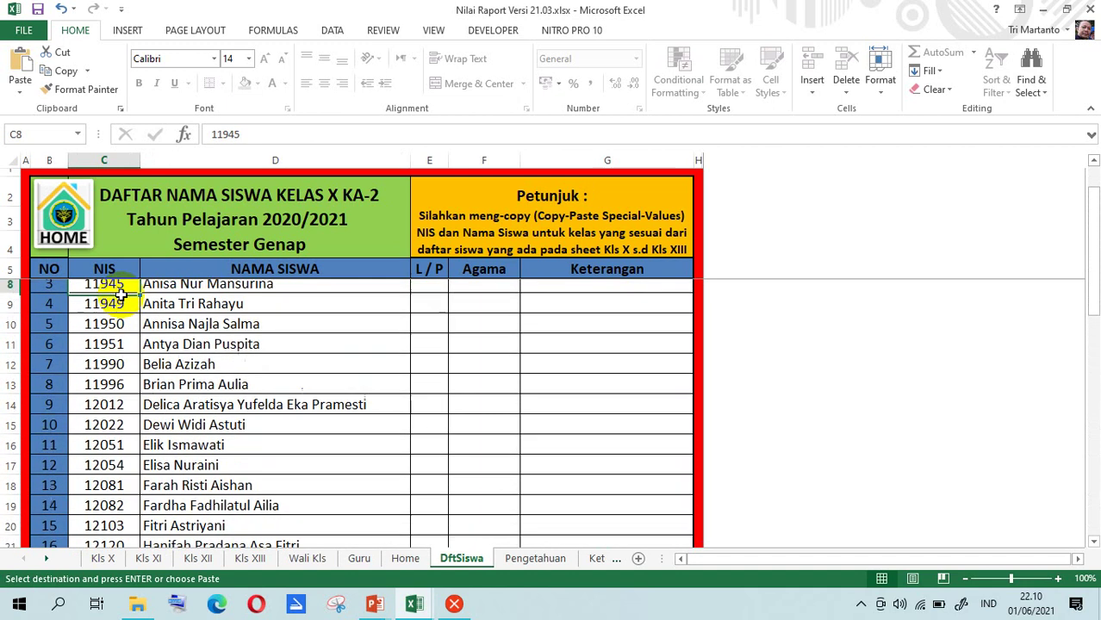
{"action": "key", "text": "Up"}
{"action": "key", "text": "Up"}
{"action": "key", "text": "Up"}
{"action": "key", "text": "Up"}
{"action": "key", "text": "Down"}
{"action": "key", "text": "Down"}
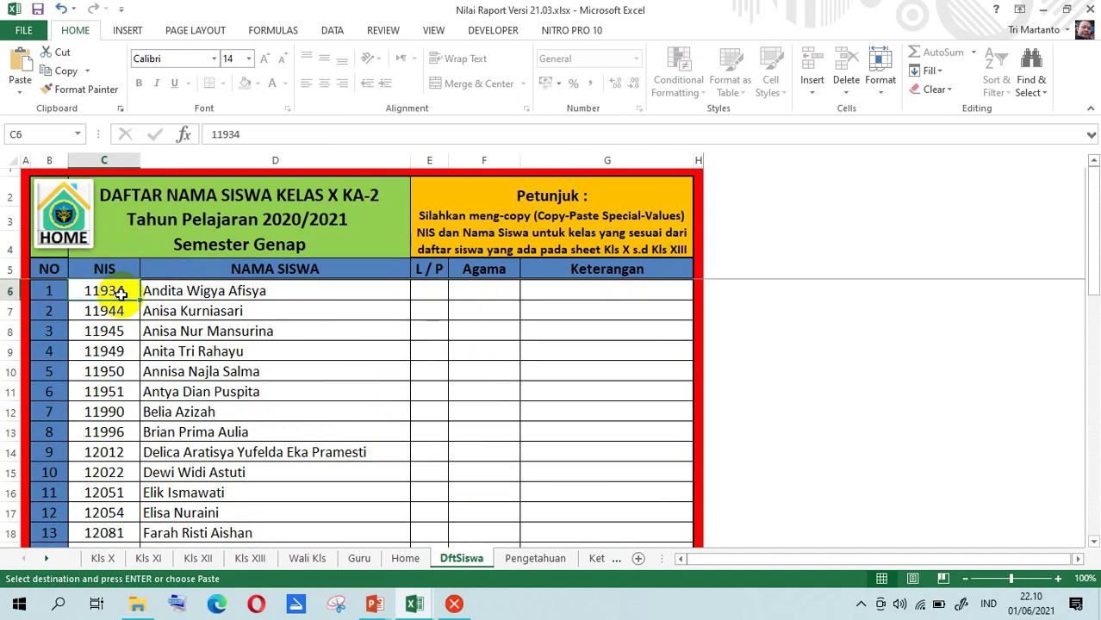
Clear the pasted NIS and Nama Siswa entries of all 36 students, starting at C6 of the X KA-2 list
{"action": "key", "text": "shift+Right"}
{"action": "key", "text": "shift+Down"}
{"action": "key", "text": "shift+Down"}
{"action": "key", "text": "shift+Down"}
{"action": "key", "text": "shift+Down"}
{"action": "key", "text": "shift+Down"}
{"action": "key", "text": "shift+Down"}
{"action": "key", "text": "shift+Down"}
{"action": "key", "text": "shift+Down"}
{"action": "key", "text": "shift+Down"}
{"action": "key", "text": "shift+Down"}
{"action": "key", "text": "shift+Down"}
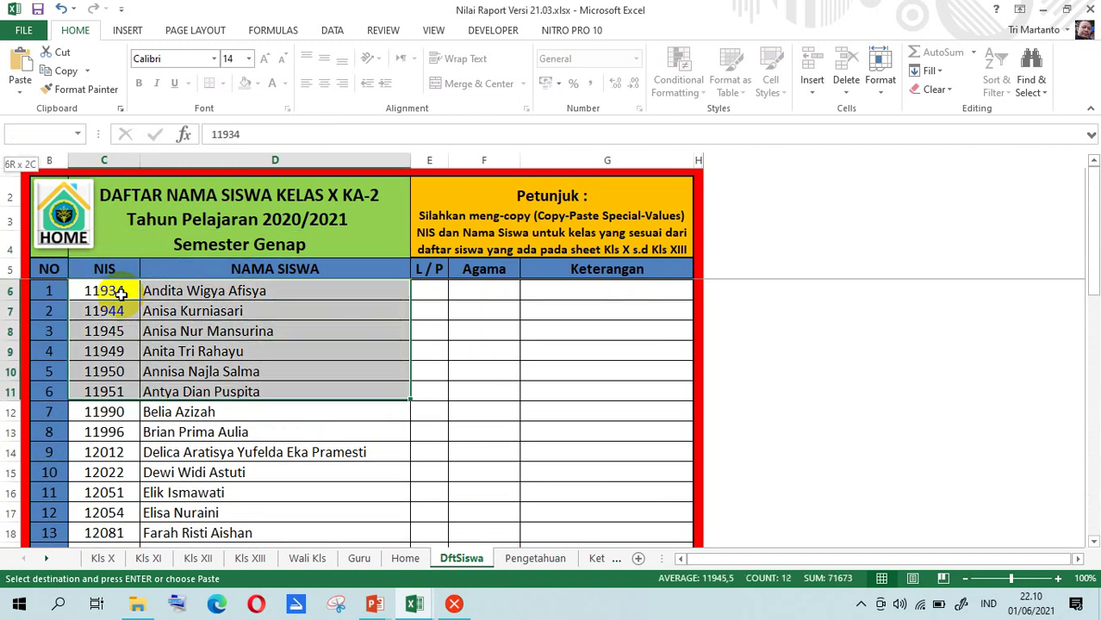
{"action": "key", "text": "shift+Down"}
{"action": "key", "text": "shift+Down"}
{"action": "key", "text": "shift+Down"}
{"action": "key", "text": "shift+Down"}
{"action": "key", "text": "shift+Down"}
{"action": "key", "text": "shift+Down"}
{"action": "key", "text": "shift+Down"}
{"action": "key", "text": "shift+Down"}
{"action": "key", "text": "shift+Down"}
{"action": "key", "text": "shift+Down"}
{"action": "key", "text": "shift+Down"}
{"action": "key", "text": "shift+Down"}
{"action": "key", "text": "shift+Down"}
{"action": "key", "text": "shift+Down"}
{"action": "key", "text": "shift+Down"}
{"action": "key", "text": "shift+Down"}
{"action": "key", "text": "shift+Down"}
{"action": "key", "text": "shift+Down"}
{"action": "key", "text": "shift+Down"}
{"action": "key", "text": "shift+Down"}
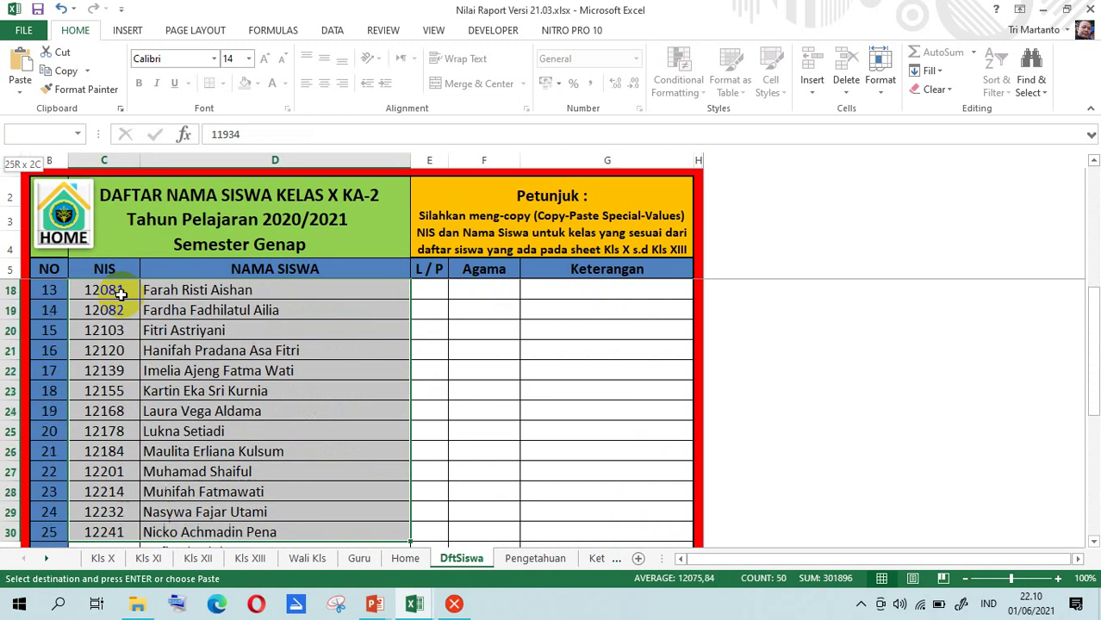
{"action": "key", "text": "shift+Down"}
{"action": "key", "text": "shift+Down"}
{"action": "key", "text": "shift+Down"}
{"action": "key", "text": "shift+Down"}
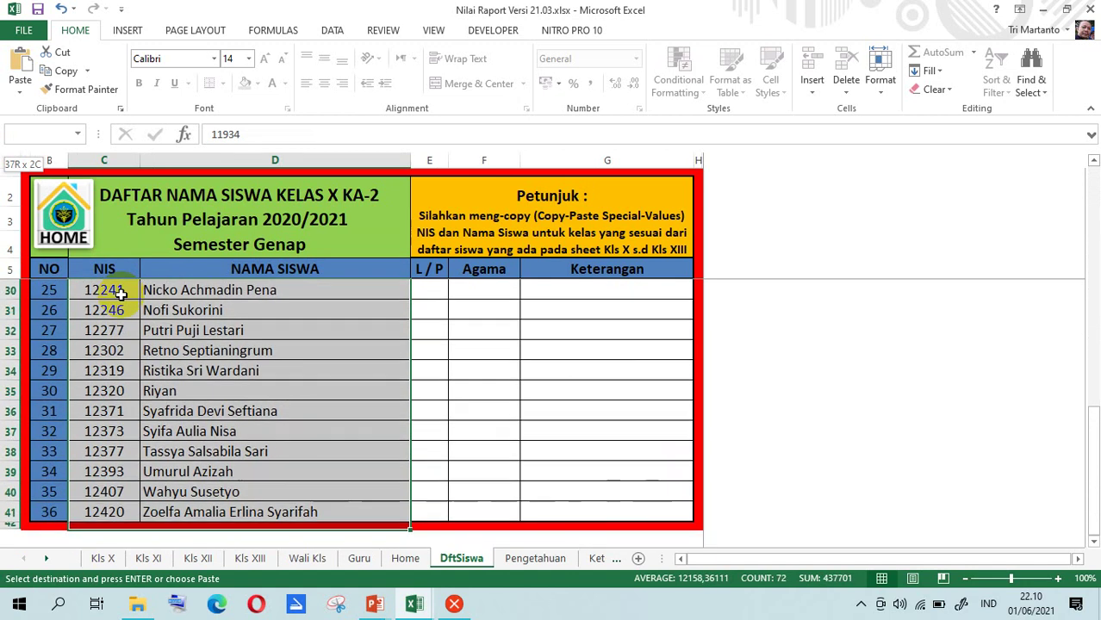
{"action": "key", "text": "Delete"}
Link the first NIS cell C6 to the first X KA-2 NIS with the formula ='Kls X'!Z8
{"action": "left_click", "coordinate": [120, 295]}
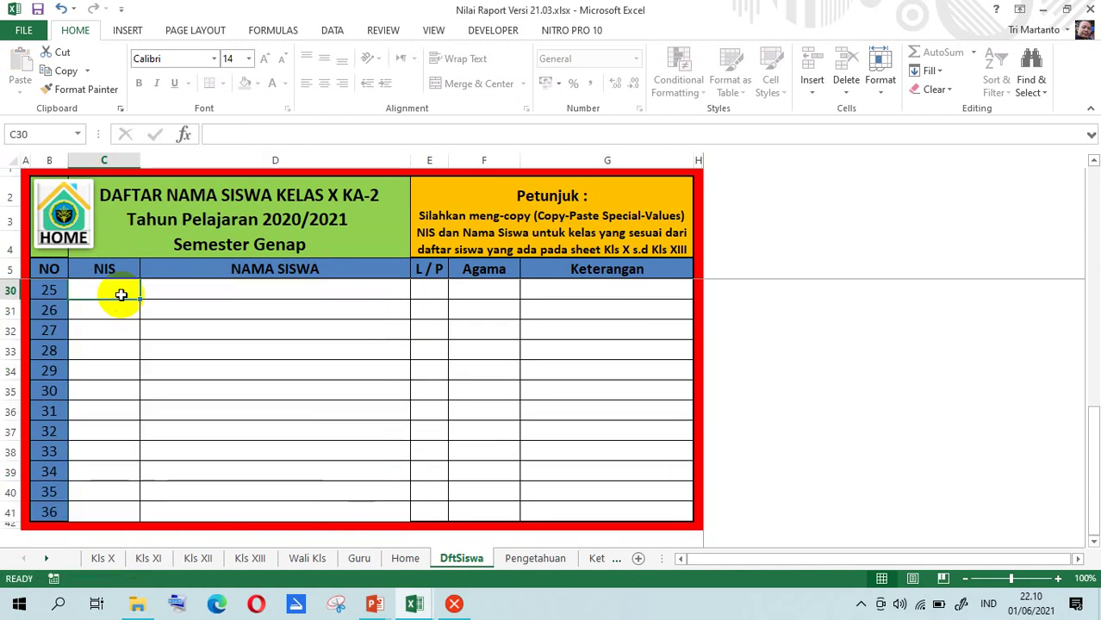
{"action": "key", "text": "Up"}
{"action": "key", "text": "Up"}
{"action": "key", "text": "Up"}
{"action": "key", "text": "Up"}
{"action": "key", "text": "Up"}
{"action": "key", "text": "Up"}
{"action": "key", "text": "Up"}
{"action": "key", "text": "Up"}
{"action": "key", "text": "Up"}
{"action": "key", "text": "Up"}
{"action": "key", "text": "Up"}
{"action": "key", "text": "Up"}
{"action": "key", "text": "Up"}
{"action": "key", "text": "Up"}
{"action": "key", "text": "Up"}
{"action": "key", "text": "Up"}
{"action": "key", "text": "Up"}
{"action": "key", "text": "Up"}
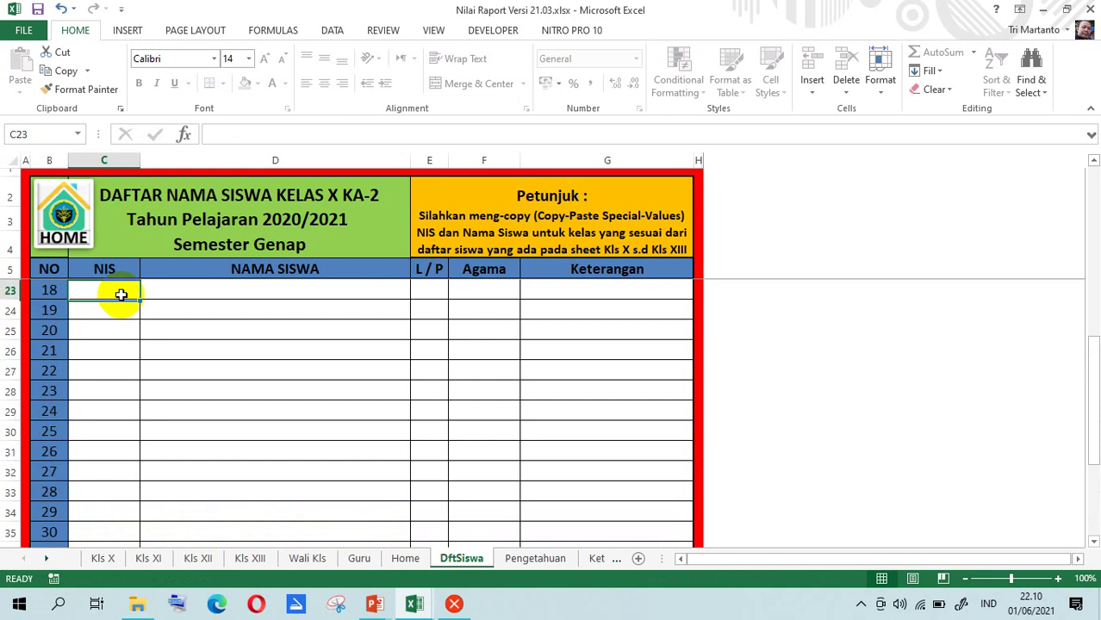
{"action": "key", "text": "Up"}
{"action": "key", "text": "Up"}
{"action": "key", "text": "Up"}
{"action": "key", "text": "Up"}
{"action": "key", "text": "Up"}
{"action": "key", "text": "Up"}
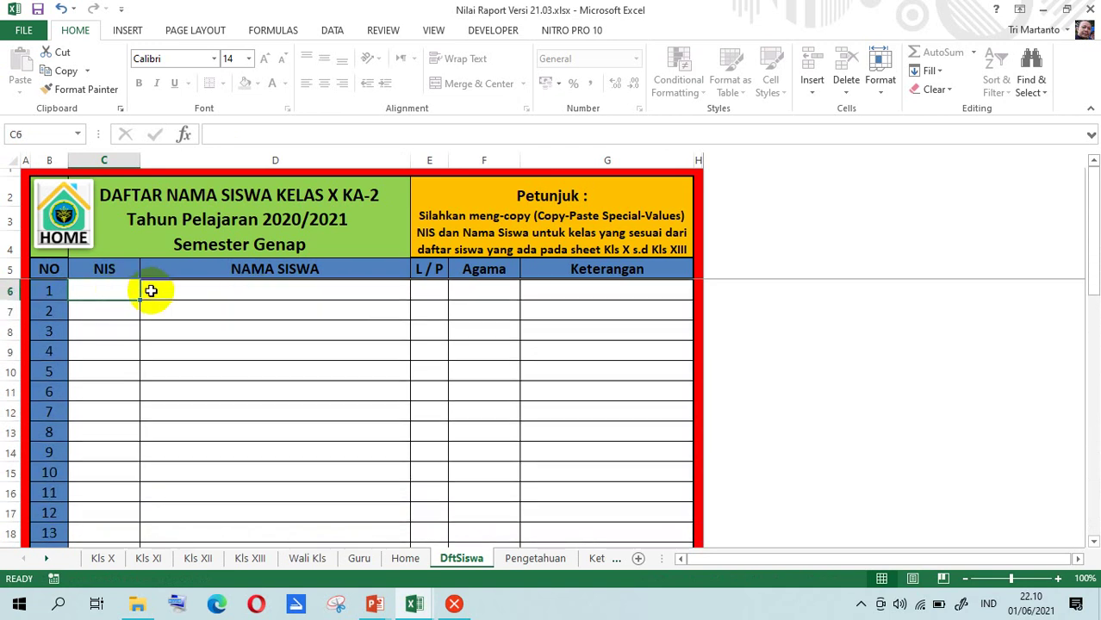
{"action": "type", "text": "="}
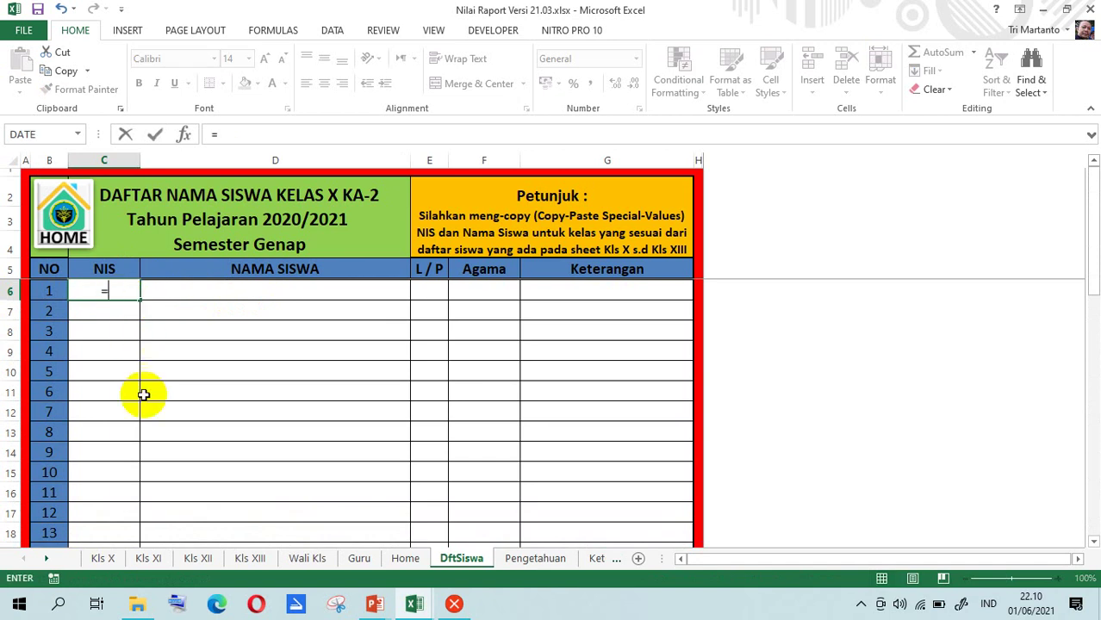
{"action": "left_click", "coordinate": [102, 559]}
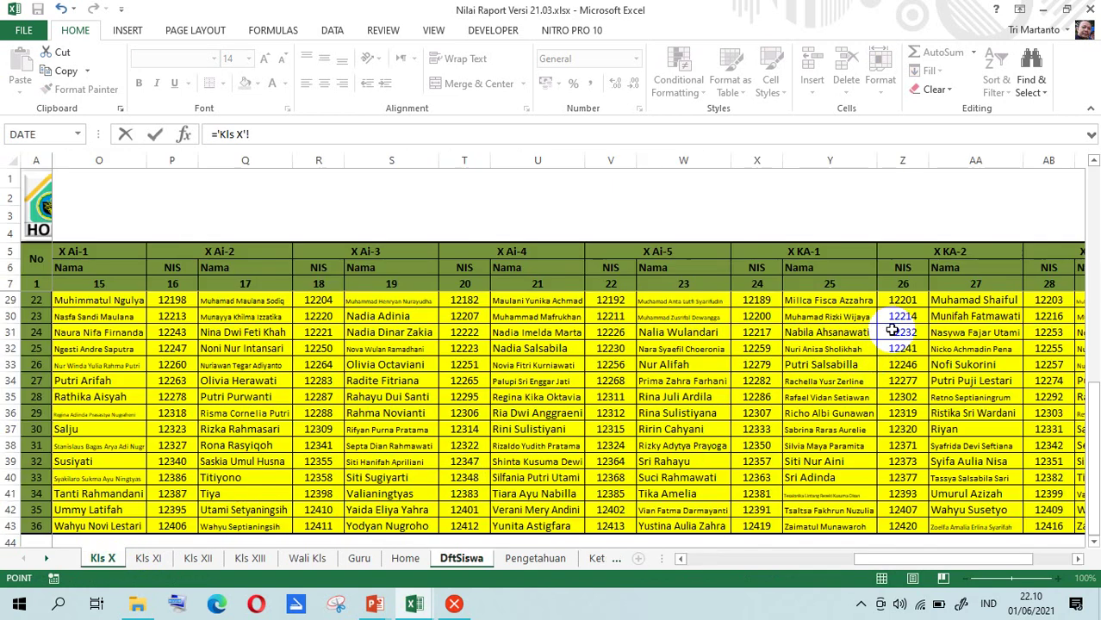
{"action": "left_click", "coordinate": [898, 299]}
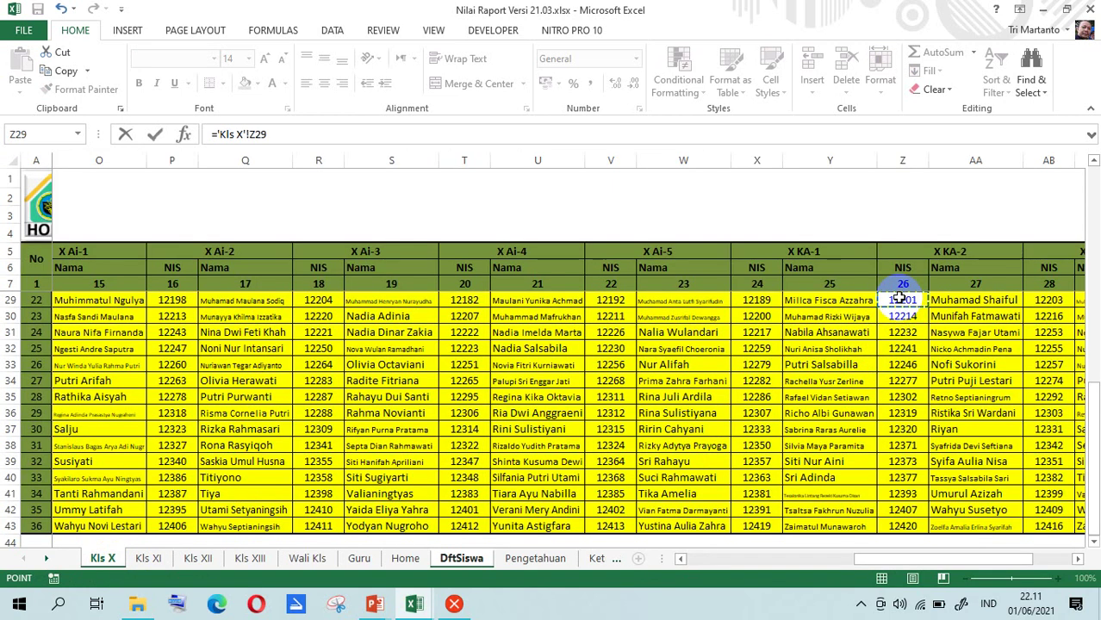
{"action": "key", "text": "Up"}
{"action": "key", "text": "Up"}
{"action": "key", "text": "Up"}
{"action": "key", "text": "Up"}
{"action": "key", "text": "Up"}
{"action": "key", "text": "Up"}
{"action": "key", "text": "Up"}
{"action": "key", "text": "Up"}
{"action": "key", "text": "Up"}
{"action": "key", "text": "Up"}
{"action": "key", "text": "Up"}
{"action": "key", "text": "Up"}
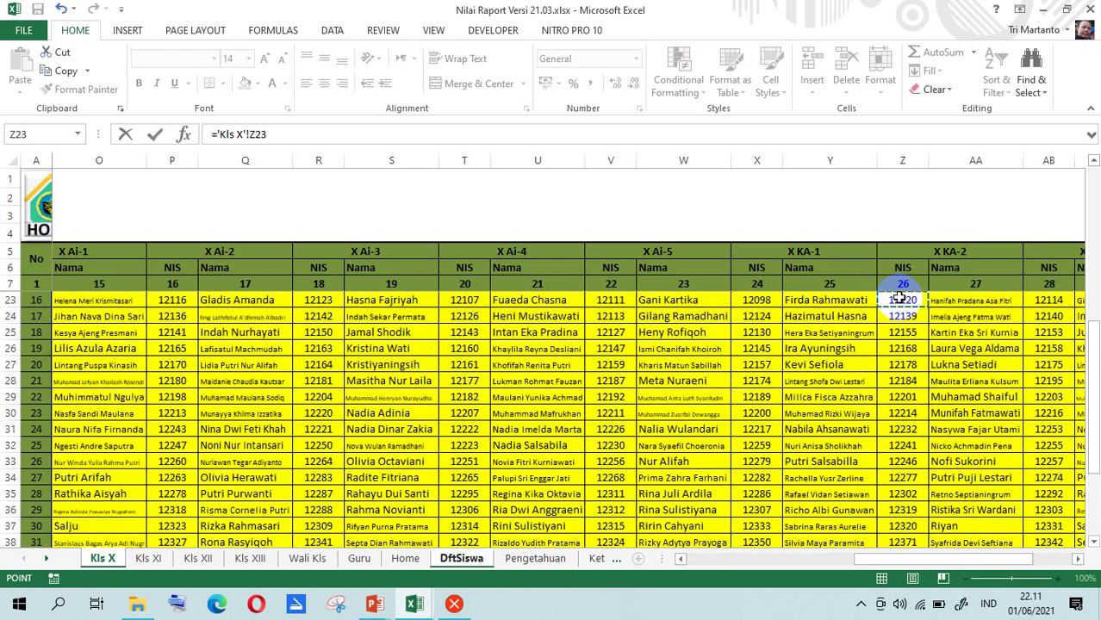
{"action": "key", "text": "Up"}
{"action": "key", "text": "Up"}
{"action": "key", "text": "Up"}
{"action": "key", "text": "Up"}
{"action": "key", "text": "Up"}
{"action": "key", "text": "Up"}
{"action": "key", "text": "Up"}
{"action": "key", "text": "Up"}
{"action": "key", "text": "Up"}
{"action": "key", "text": "Up"}
{"action": "key", "text": "Up"}
{"action": "key", "text": "Up"}
{"action": "key", "text": "Up"}
{"action": "key", "text": "Up"}
{"action": "key", "text": "Up"}
{"action": "key", "text": "Up"}
{"action": "key", "text": "Down"}
{"action": "key", "text": "Down"}
{"action": "key", "text": "Down"}
{"action": "key", "text": "Down"}
{"action": "key", "text": "Down"}
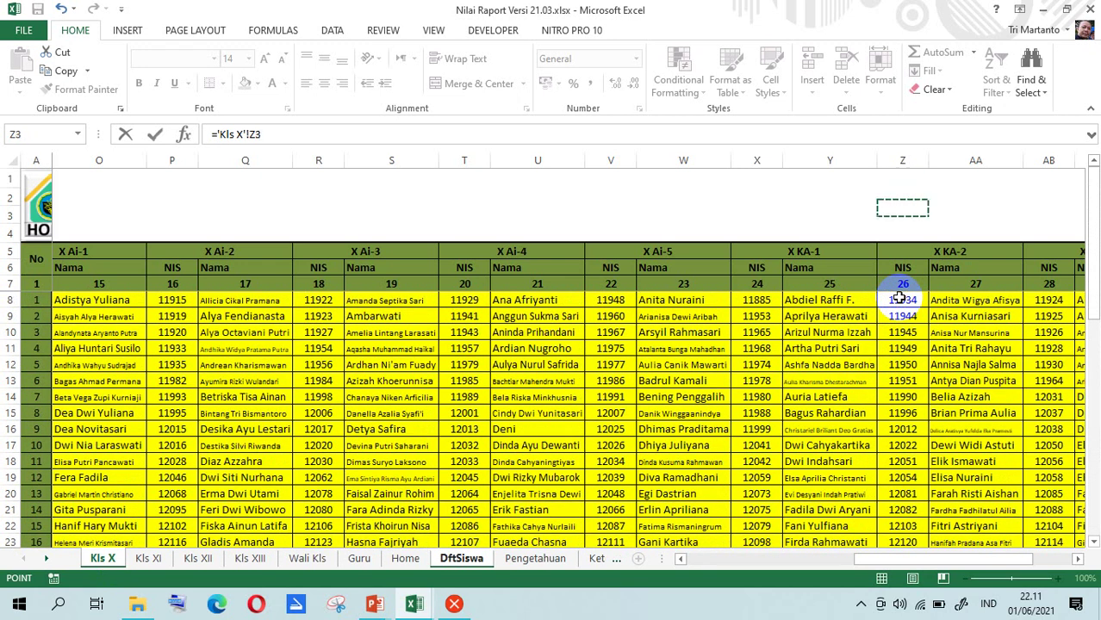
{"action": "key", "text": "Down"}
{"action": "key", "text": "Down"}
{"action": "key", "text": "Down"}
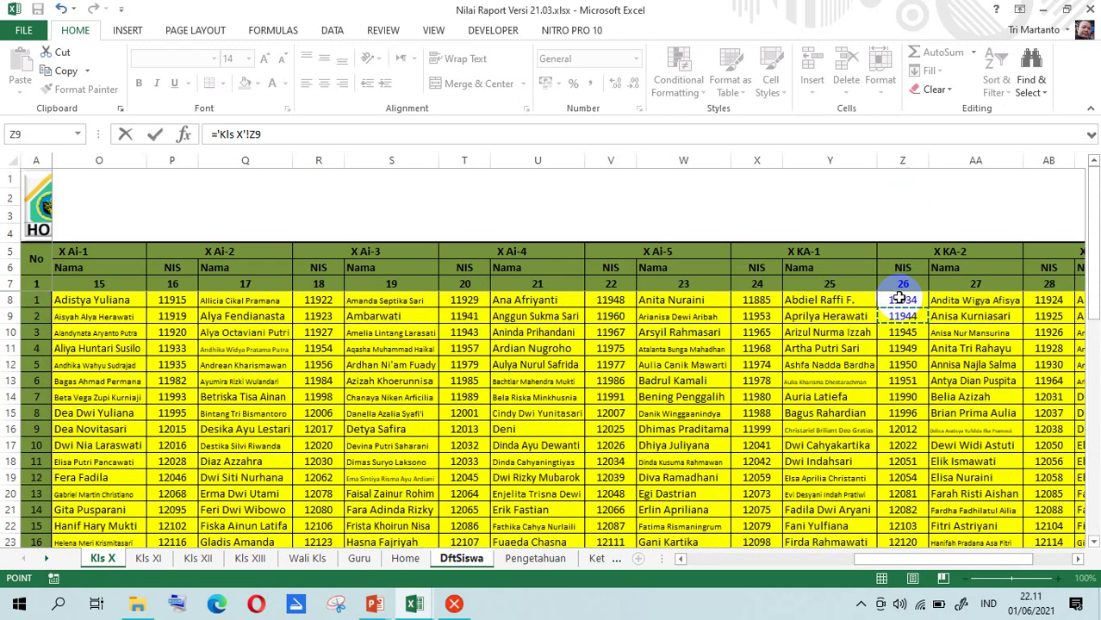
{"action": "key", "text": "Up"}
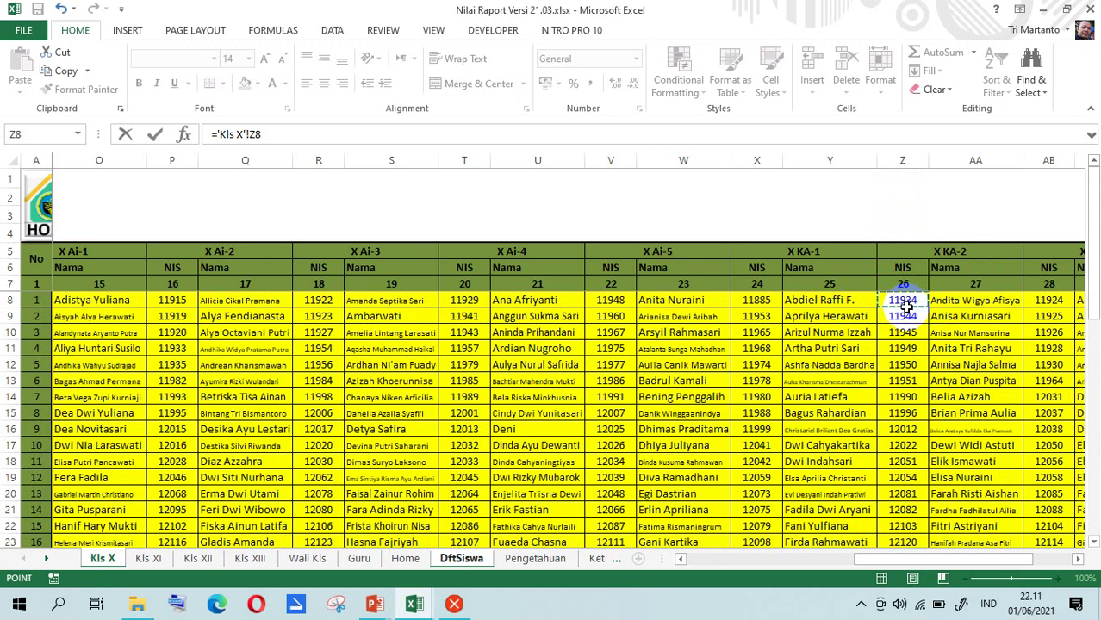
{"action": "key", "text": "Return"}
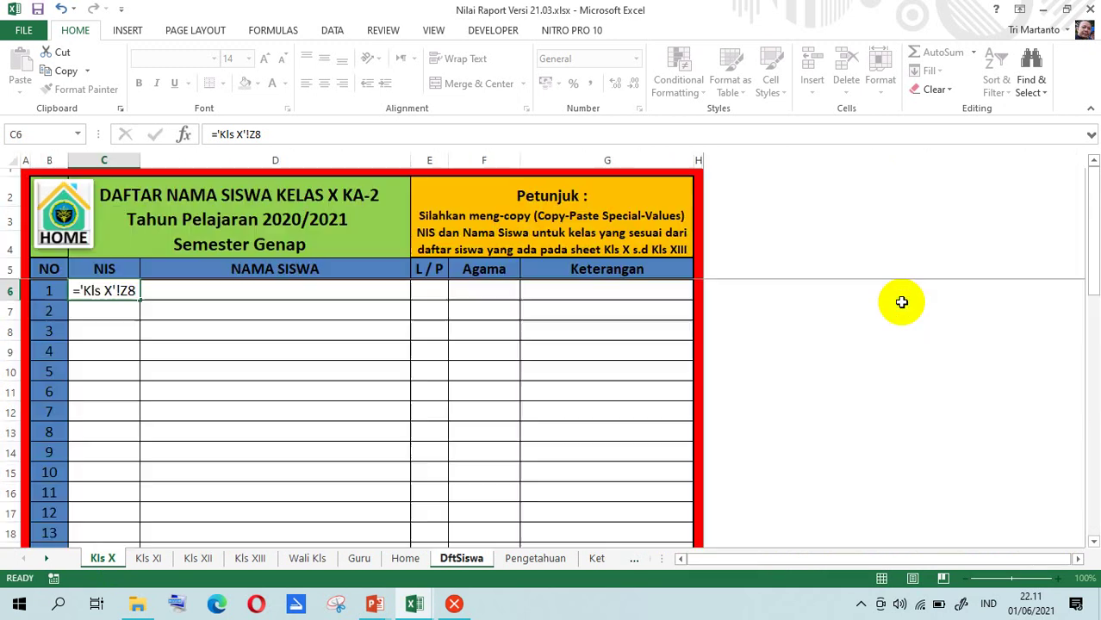
Link the first Nama Siswa cell D6 to the first X KA-2 student name with the formula ='Kls X'!AA8
{"action": "left_click", "coordinate": [110, 291]}
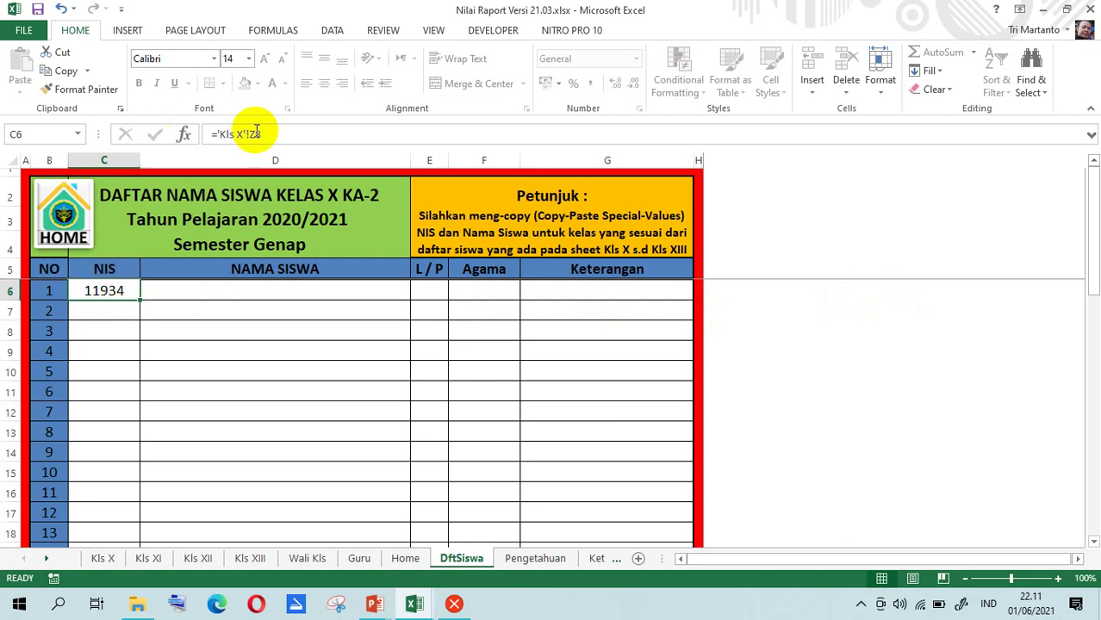
{"action": "left_click", "coordinate": [268, 166]}
{"action": "left_click", "coordinate": [257, 288]}
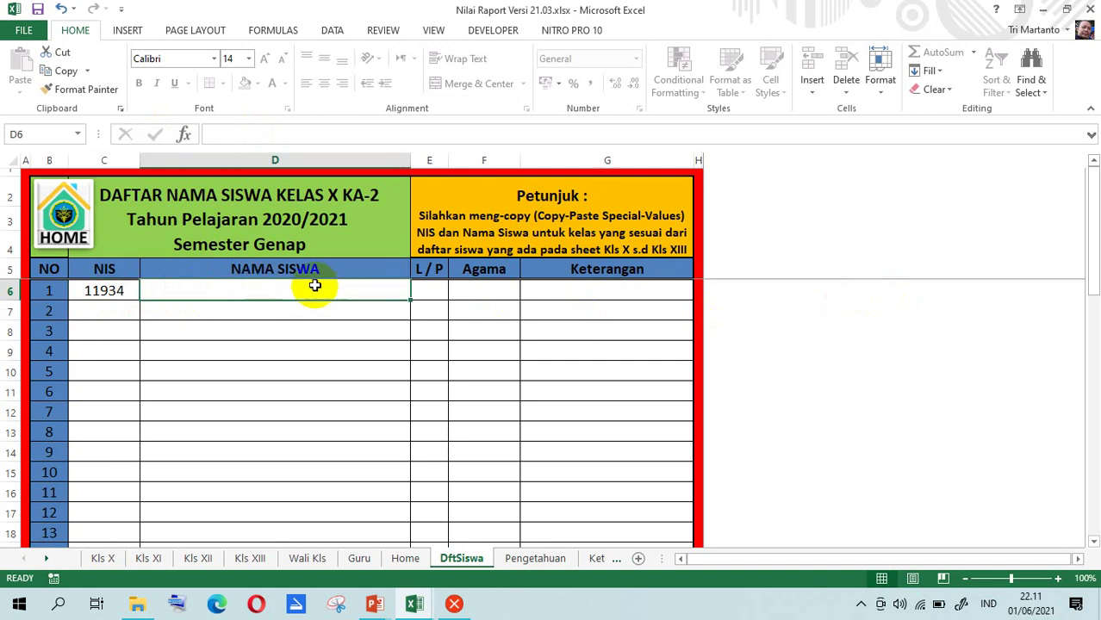
{"action": "type", "text": "="}
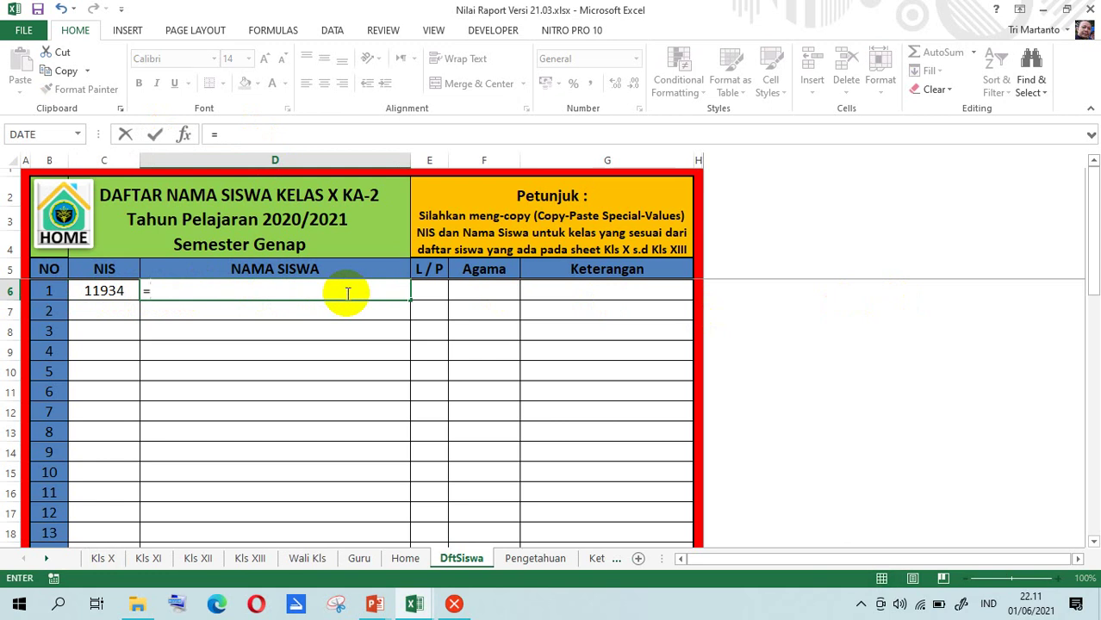
{"action": "left_click", "coordinate": [117, 562]}
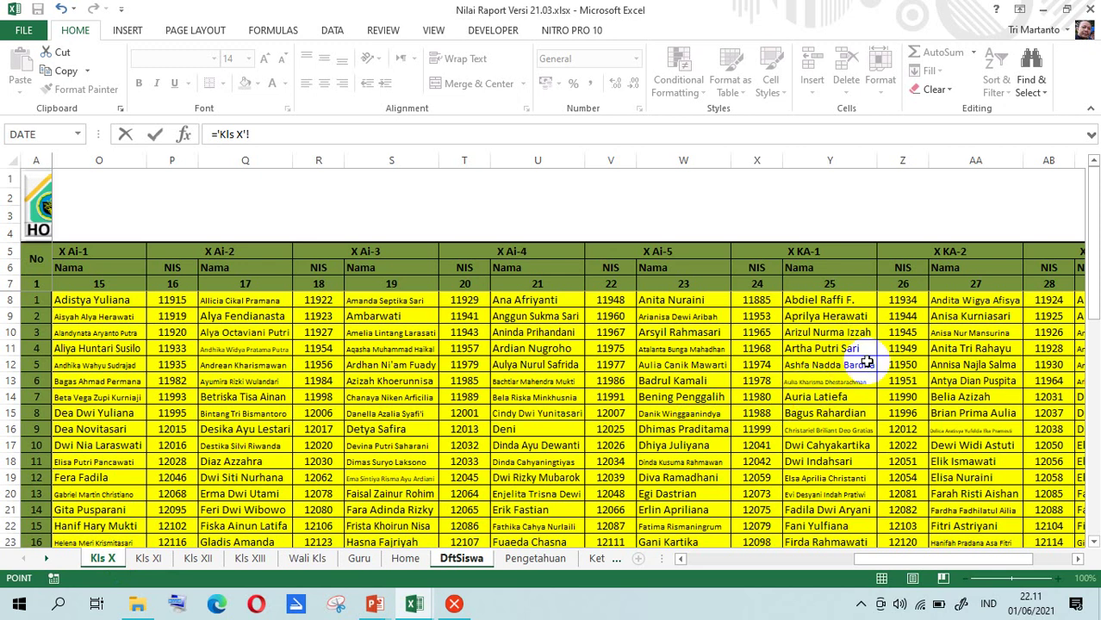
{"action": "left_click", "coordinate": [966, 301]}
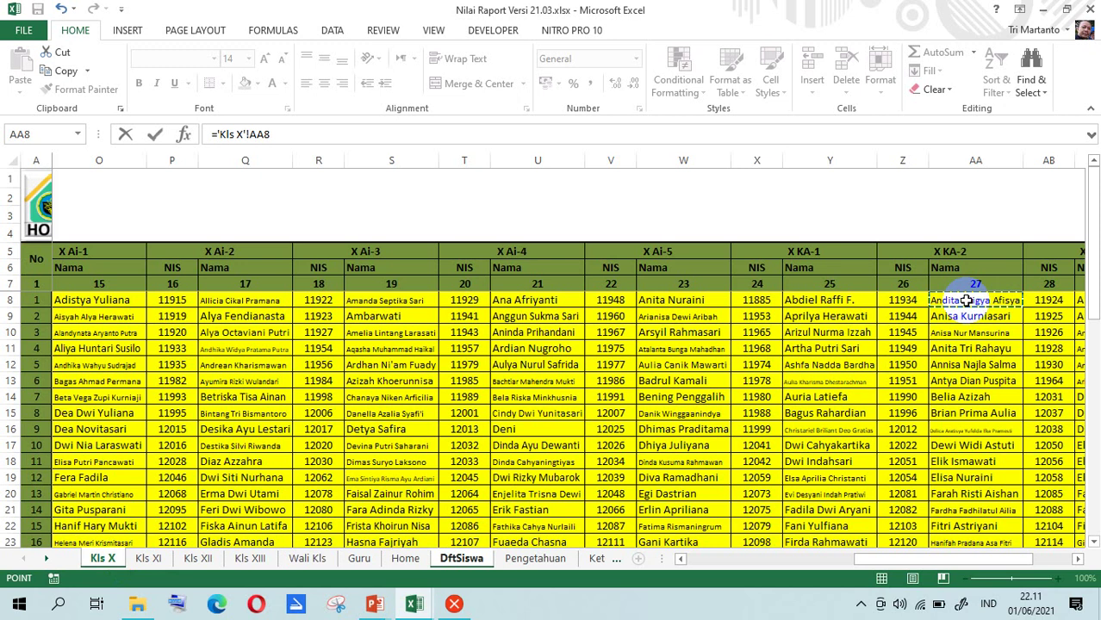
{"action": "key", "text": "Return"}
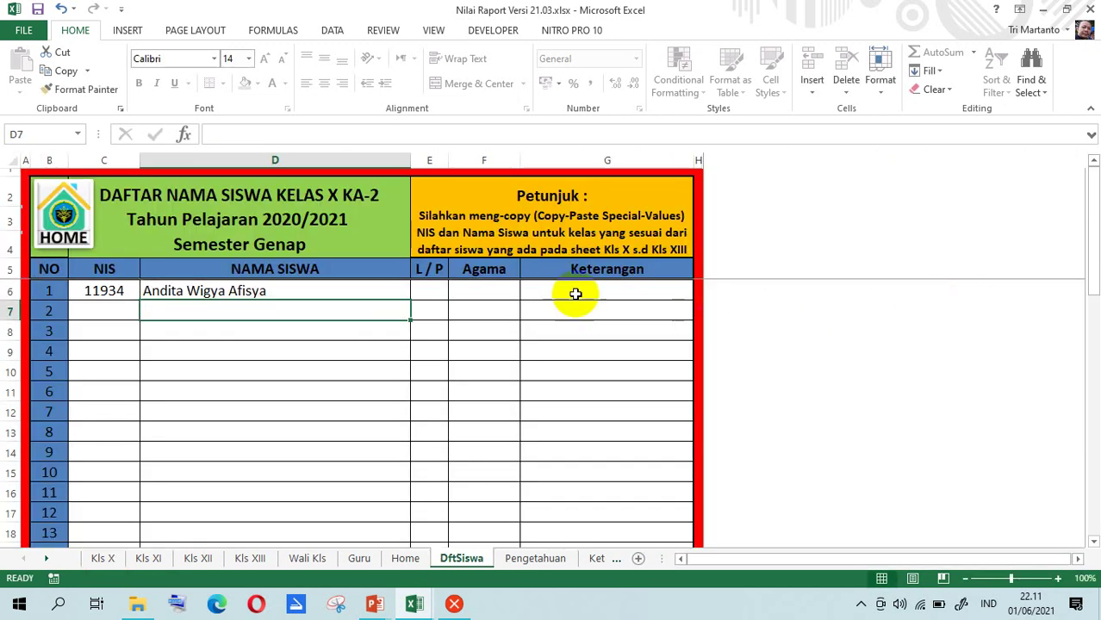
Copy the linked formulas in C6:D6 down to rows 7 to 41 for the remaining students
{"action": "left_click", "coordinate": [340, 287]}
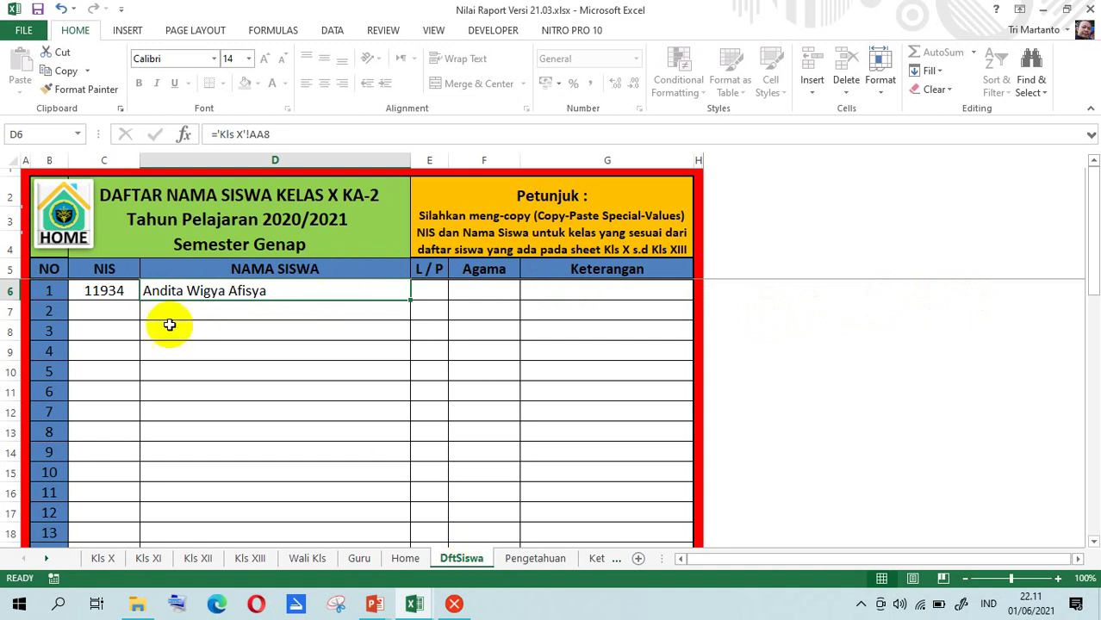
{"action": "left_click", "coordinate": [120, 291]}
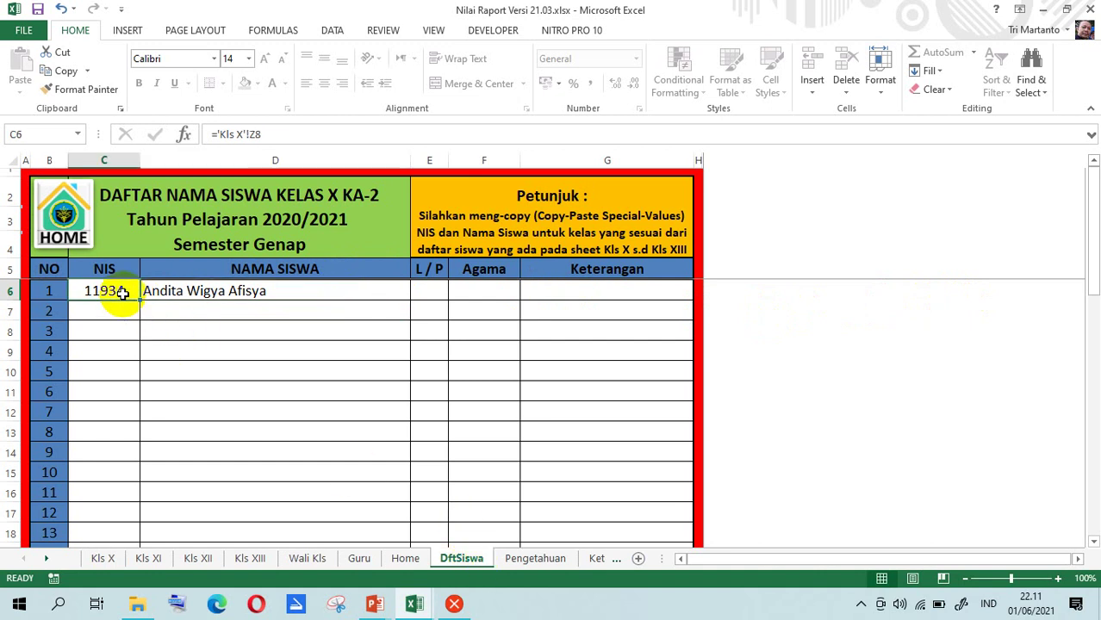
{"action": "key", "text": "shift+Right"}
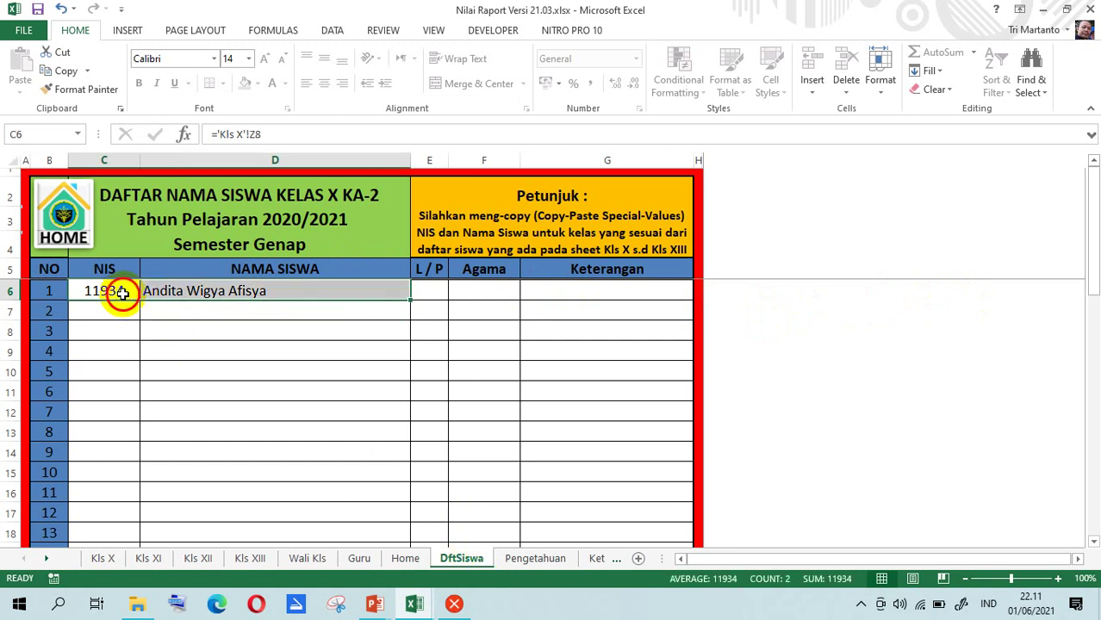
{"action": "left_click", "coordinate": [123, 293]}
{"action": "key", "text": "shift+Right"}
{"action": "left_click", "coordinate": [65, 73]}
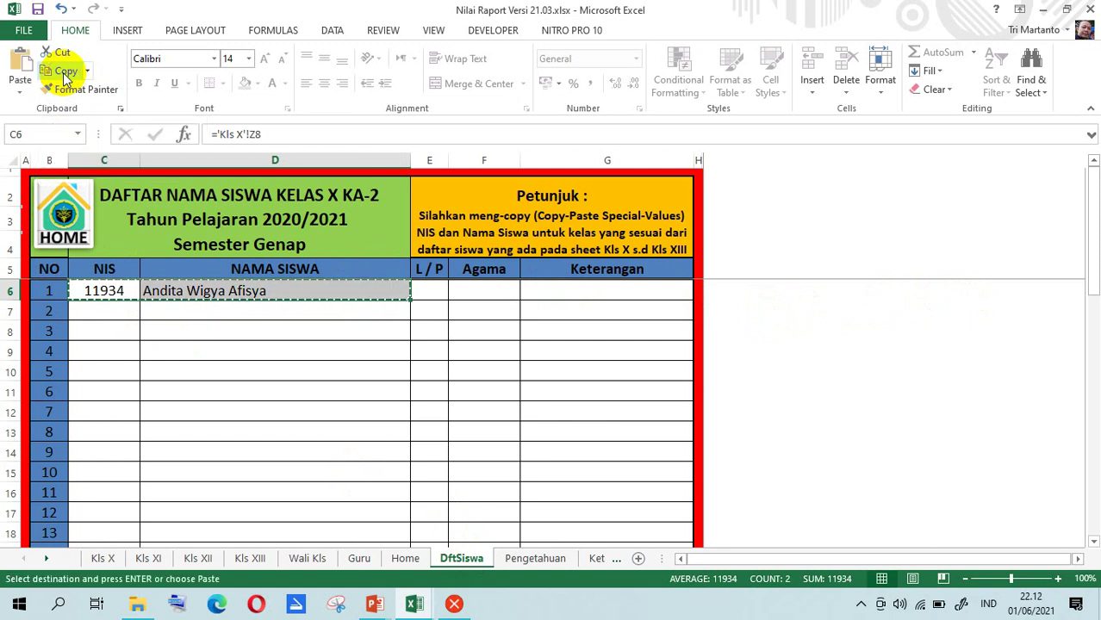
{"action": "left_click", "coordinate": [110, 312]}
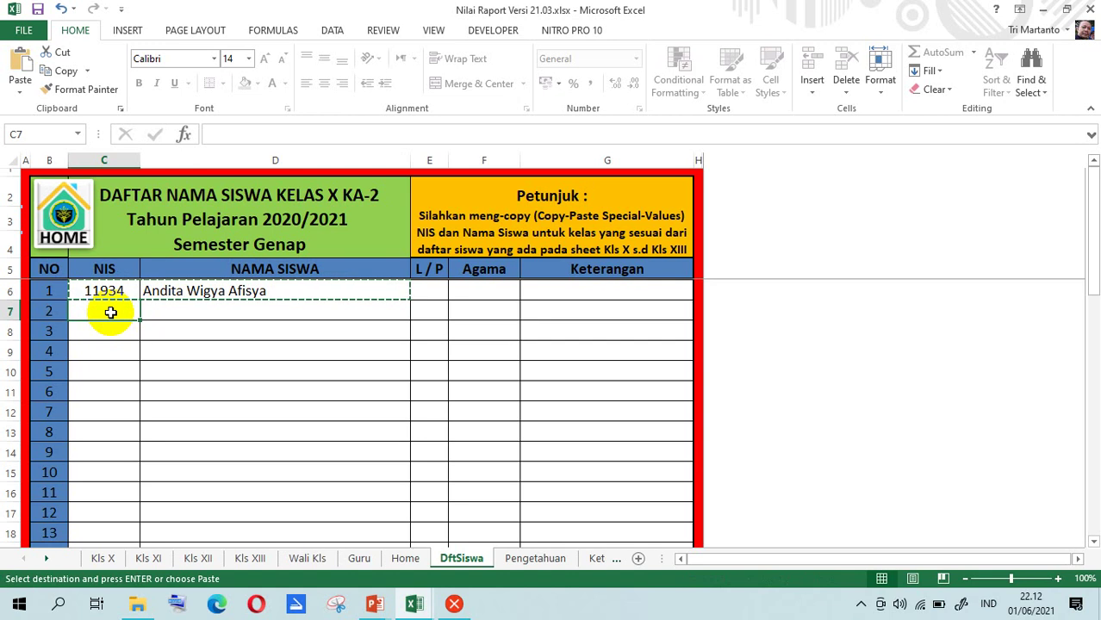
{"action": "key", "text": "shift+Down"}
{"action": "key", "text": "shift+Down"}
{"action": "key", "text": "shift+Down"}
{"action": "key", "text": "shift+Down"}
{"action": "key", "text": "shift+Down"}
{"action": "key", "text": "shift+Down"}
{"action": "key", "text": "shift+Down"}
{"action": "key", "text": "shift+Down"}
{"action": "key", "text": "shift+Down"}
{"action": "key", "text": "shift+Down"}
{"action": "key", "text": "shift+Down"}
{"action": "key", "text": "shift+Down"}
{"action": "key", "text": "shift+Down"}
{"action": "key", "text": "shift+Down"}
{"action": "key", "text": "shift+Down"}
{"action": "key", "text": "shift+Down"}
{"action": "key", "text": "shift+Down"}
{"action": "key", "text": "shift+Down"}
{"action": "key", "text": "shift+Down"}
{"action": "key", "text": "shift+Down"}
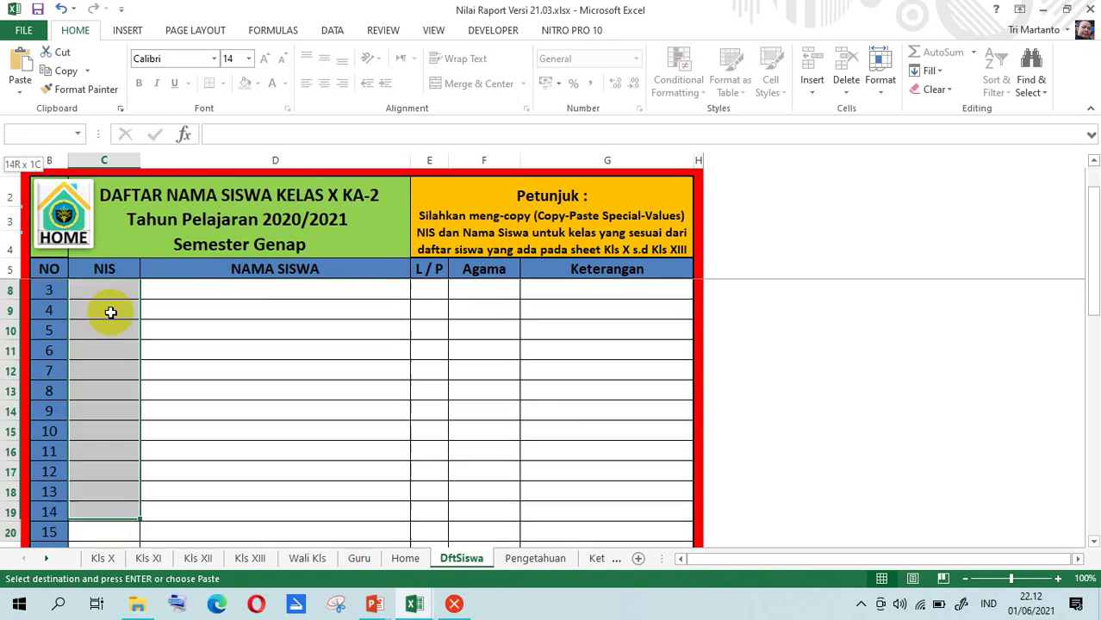
{"action": "key", "text": "shift+Up"}
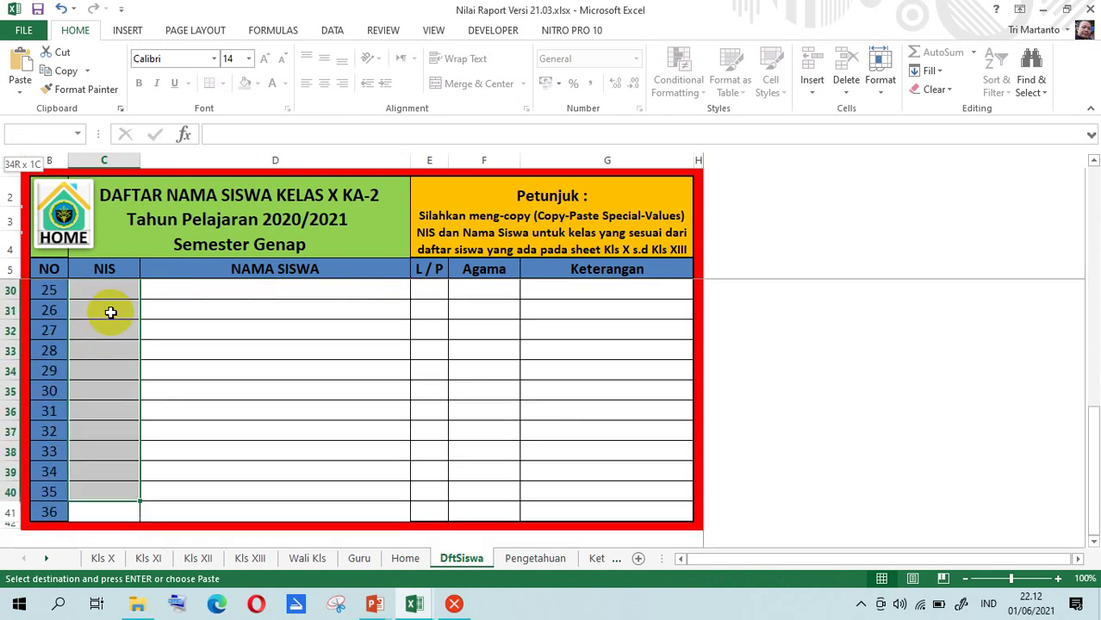
{"action": "key", "text": "Return"}
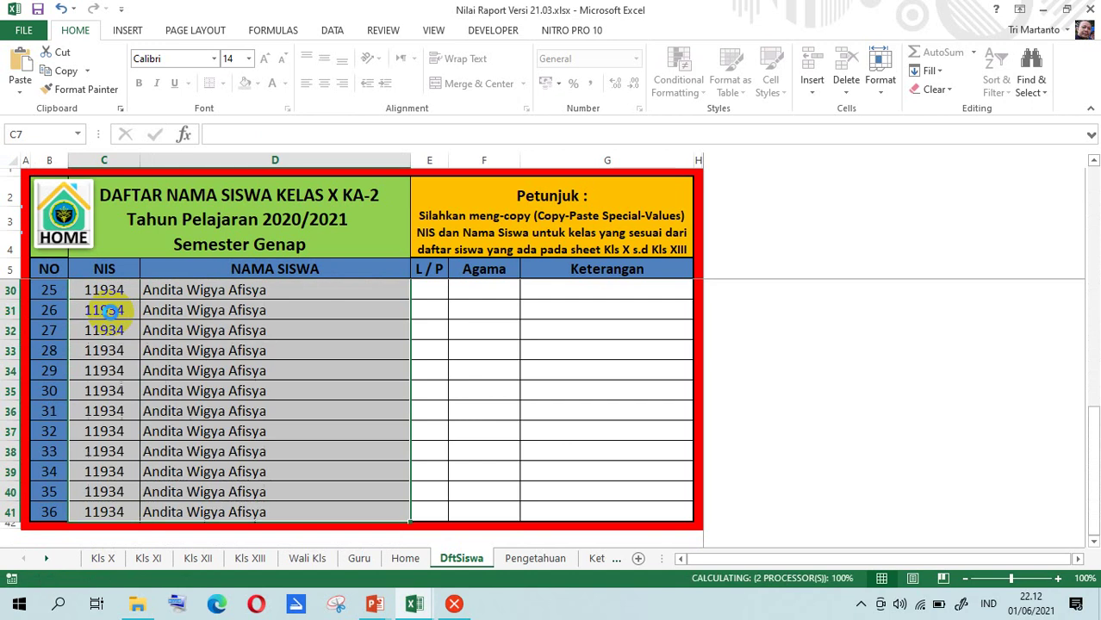
Review the linked NIS and Nama Siswa entries upward from row 31 of the student list
{"action": "left_click", "coordinate": [184, 314]}
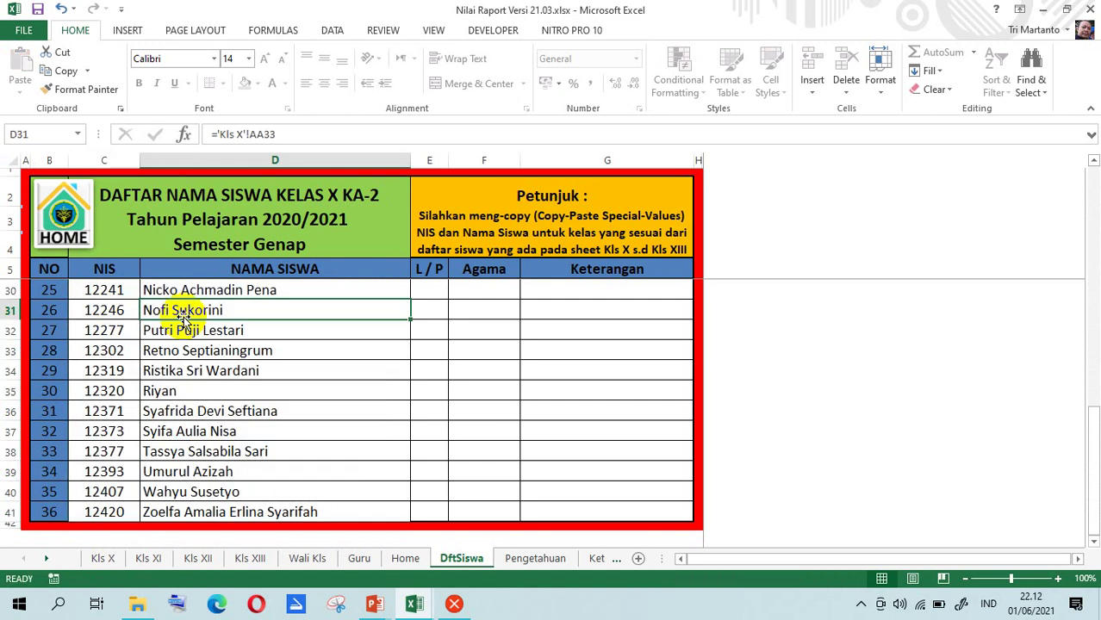
{"action": "key", "text": "Up"}
{"action": "key", "text": "Up"}
{"action": "key", "text": "Up"}
{"action": "key", "text": "Up"}
{"action": "key", "text": "Up"}
{"action": "key", "text": "Up"}
{"action": "key", "text": "Up"}
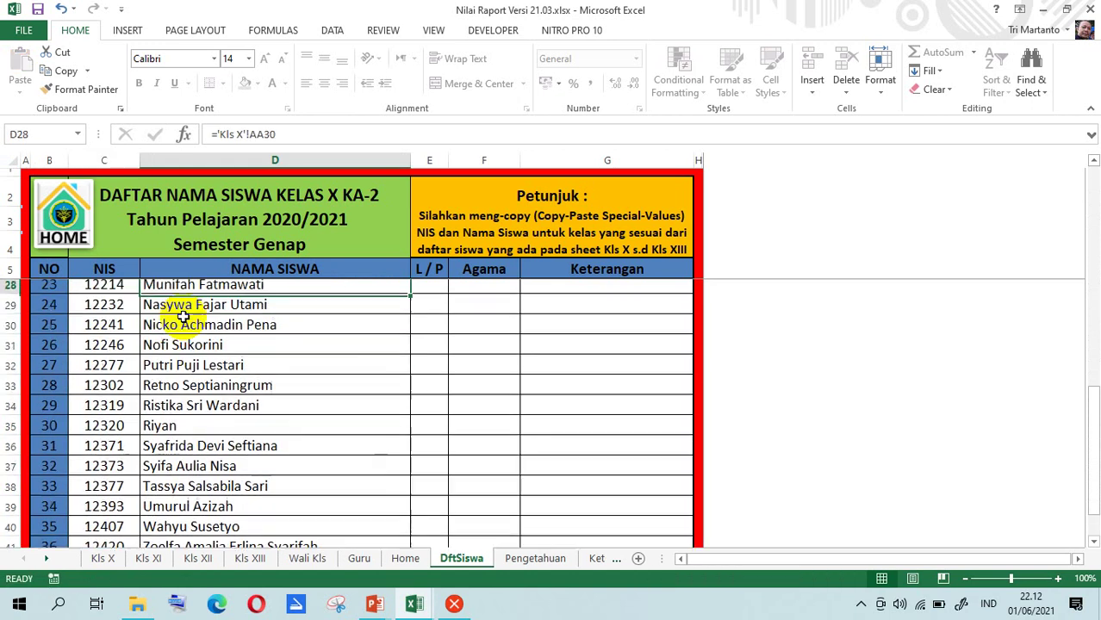
{"action": "key", "text": "Up"}
{"action": "key", "text": "Up"}
{"action": "key", "text": "Up"}
{"action": "key", "text": "Up"}
{"action": "key", "text": "Up"}
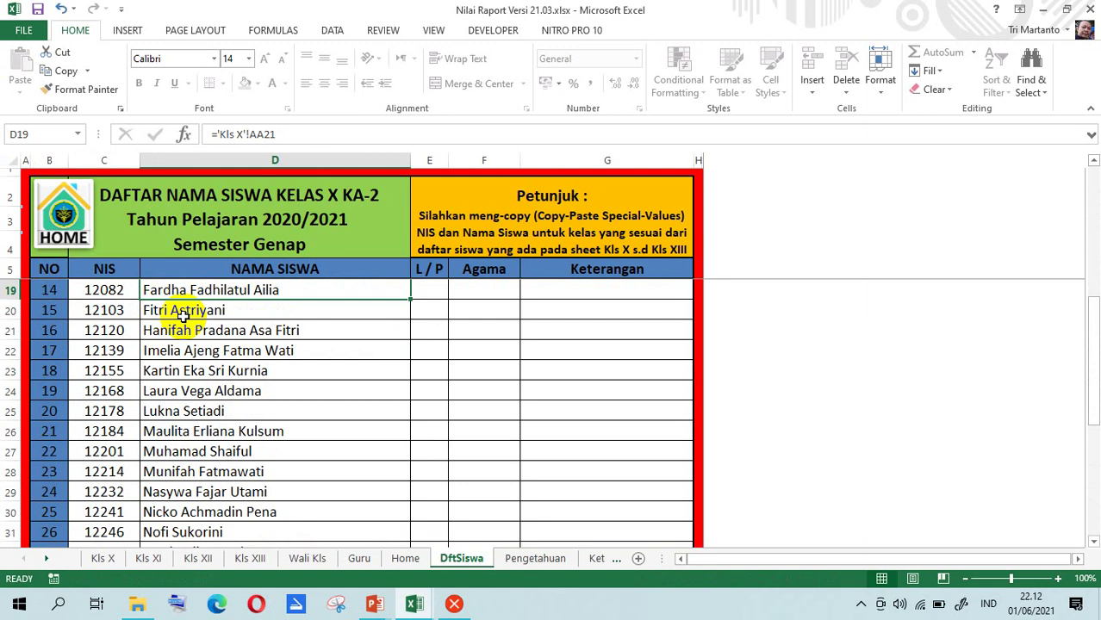
Return to the Home sheet, open Input Nilai Pengetahuan and go to the first student's KD3-1 UH score in E12
{"action": "left_click", "coordinate": [62, 217]}
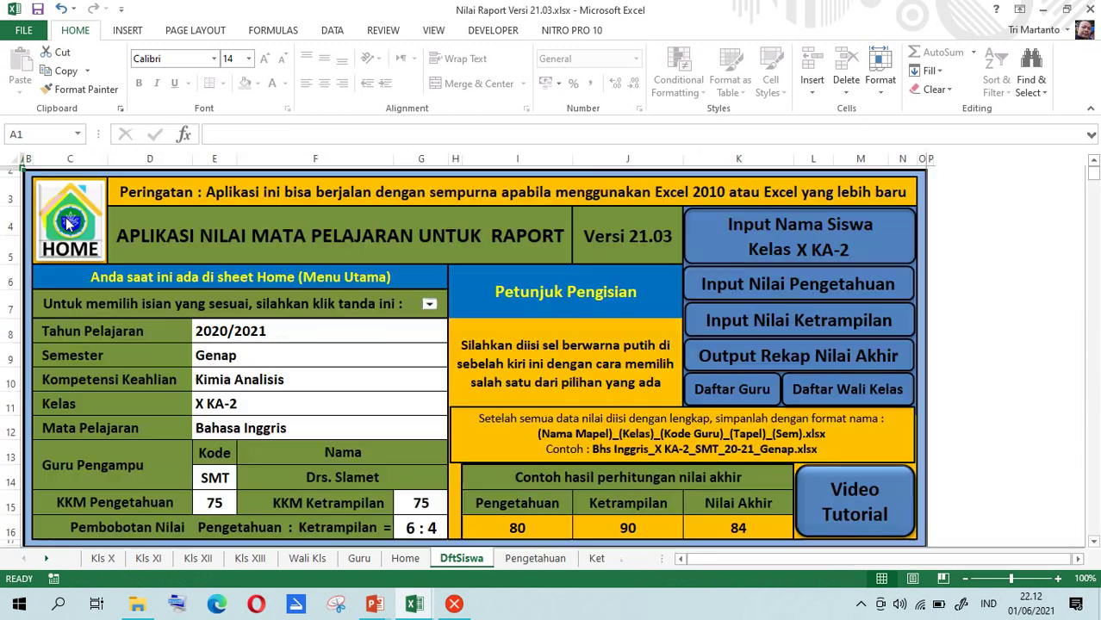
{"action": "left_click", "coordinate": [778, 291]}
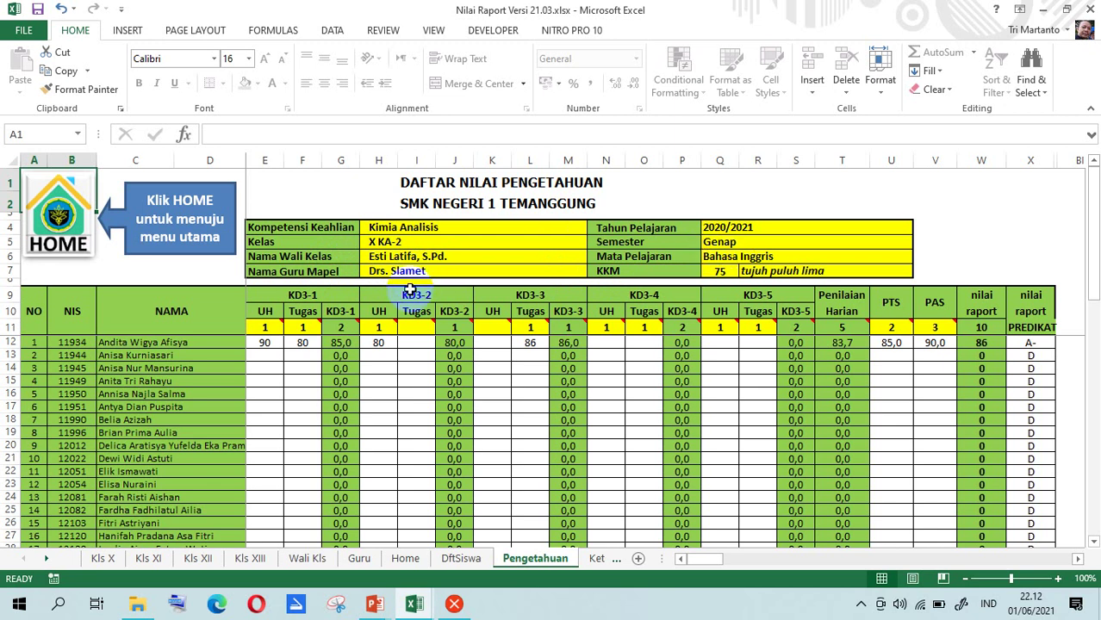
{"action": "left_click", "coordinate": [268, 345]}
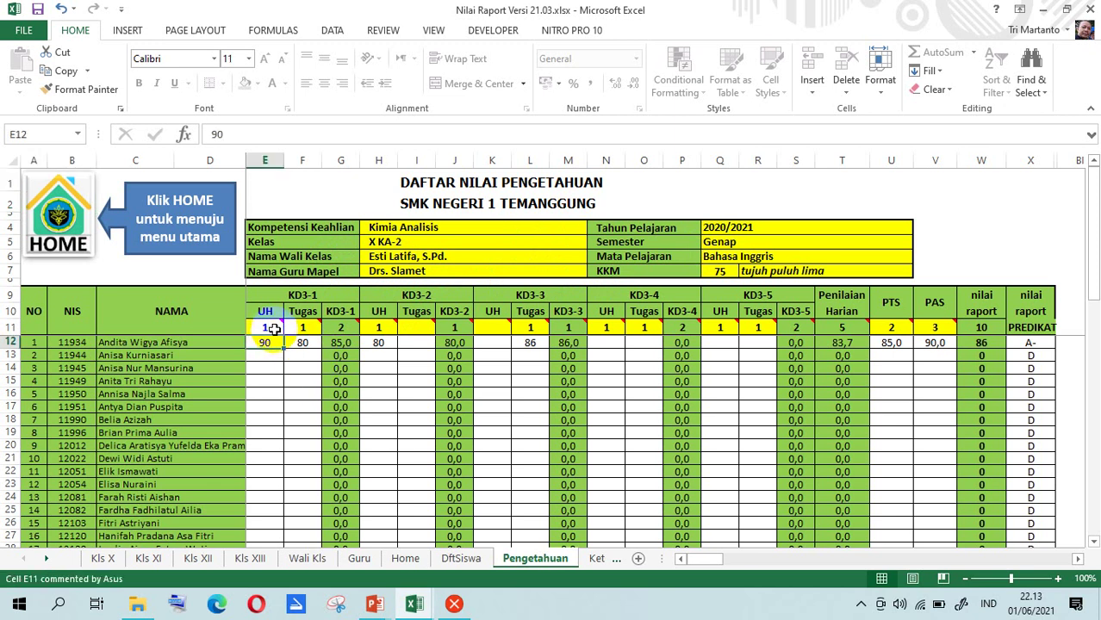
{"action": "mouse_move", "coordinate": [298, 331]}
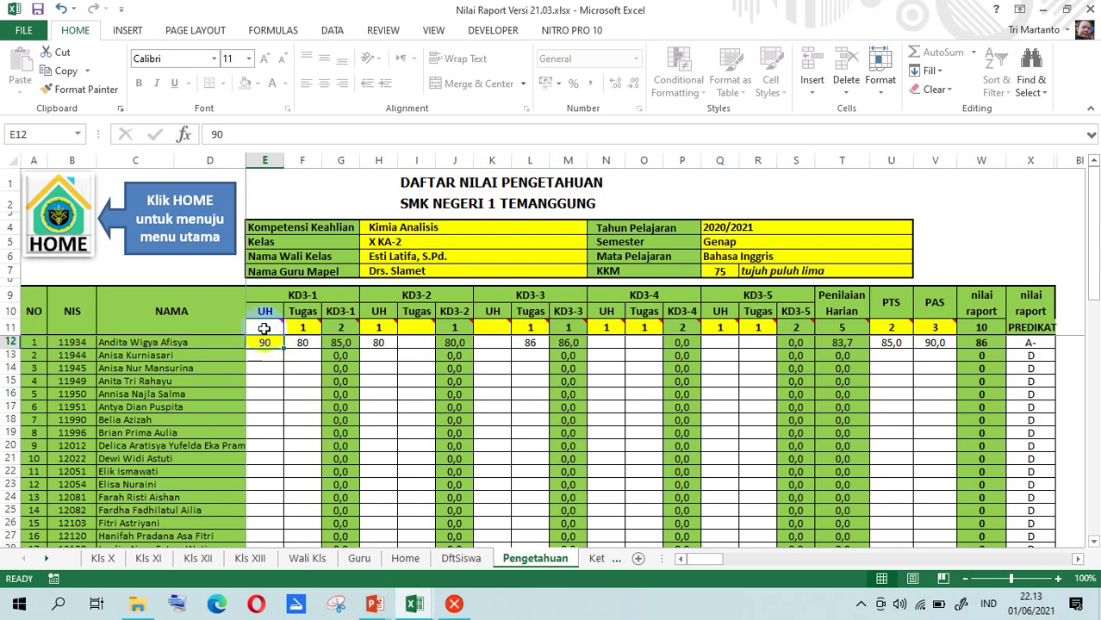
Examine the first student's UH and Tugas scores in row 12 under KD3-1, KD3-2 and KD3-3
{"action": "mouse_move", "coordinate": [264, 326]}
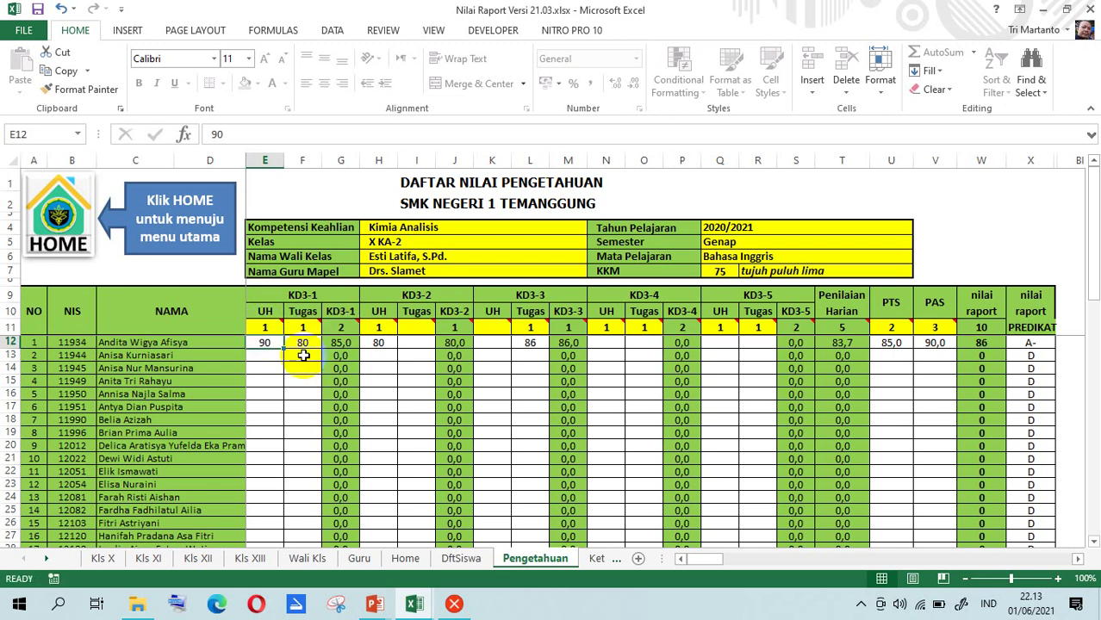
{"action": "left_click", "coordinate": [267, 343]}
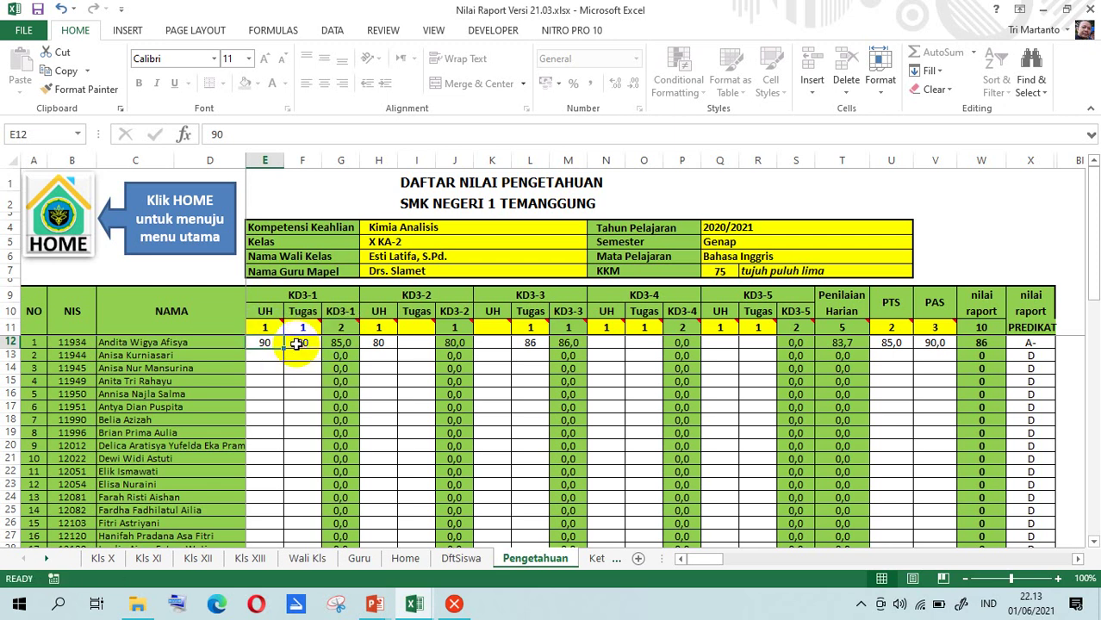
{"action": "left_click", "coordinate": [298, 343]}
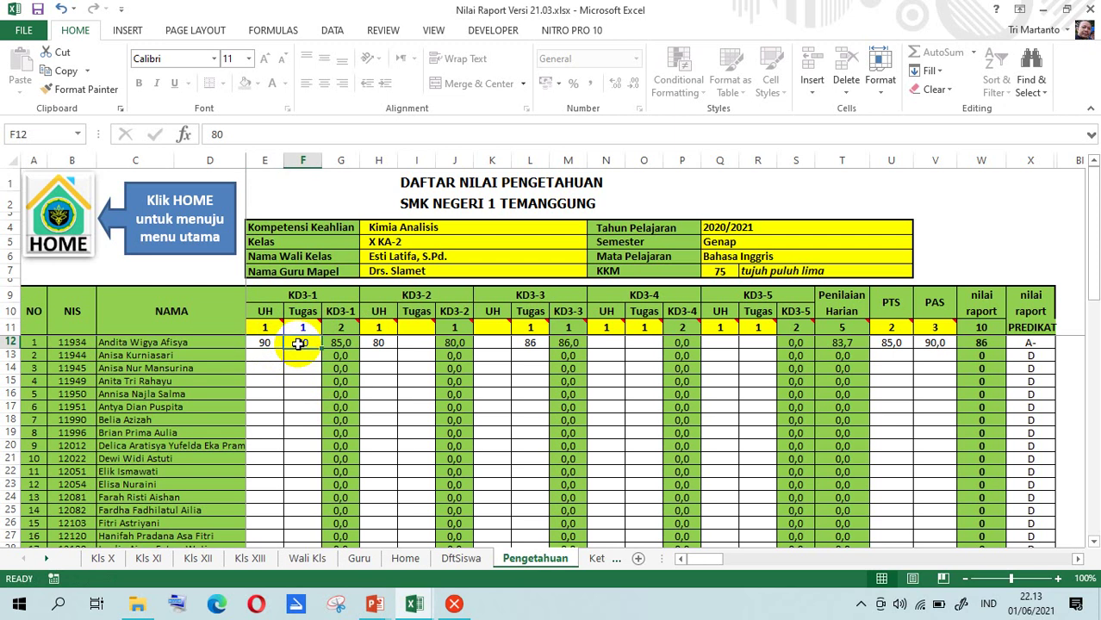
{"action": "left_click", "coordinate": [415, 294]}
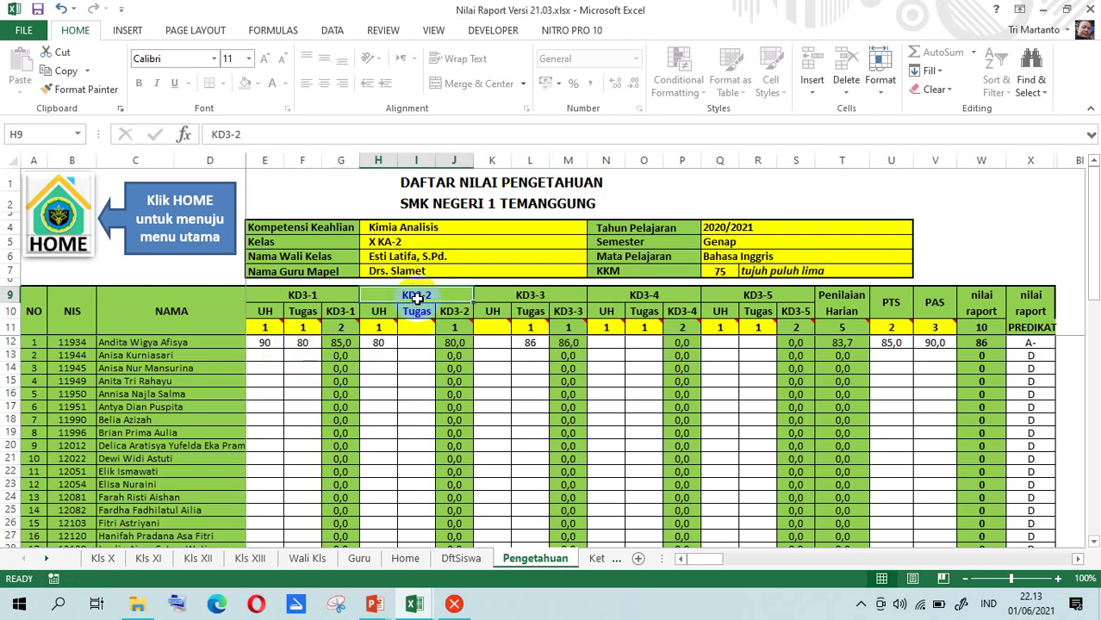
{"action": "left_click", "coordinate": [379, 345]}
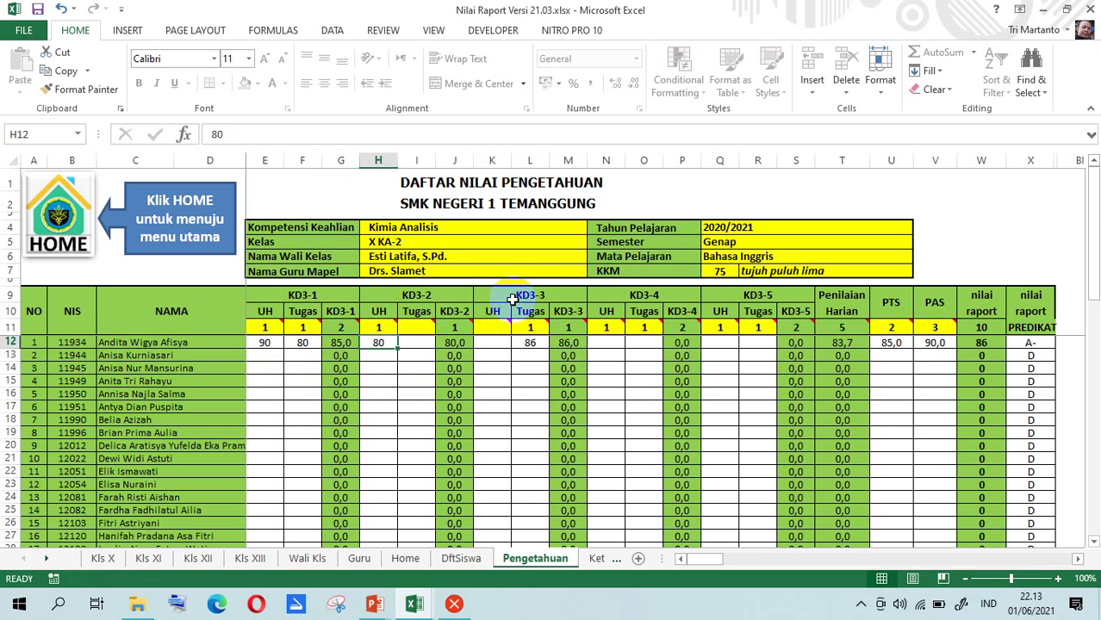
{"action": "left_click", "coordinate": [520, 292]}
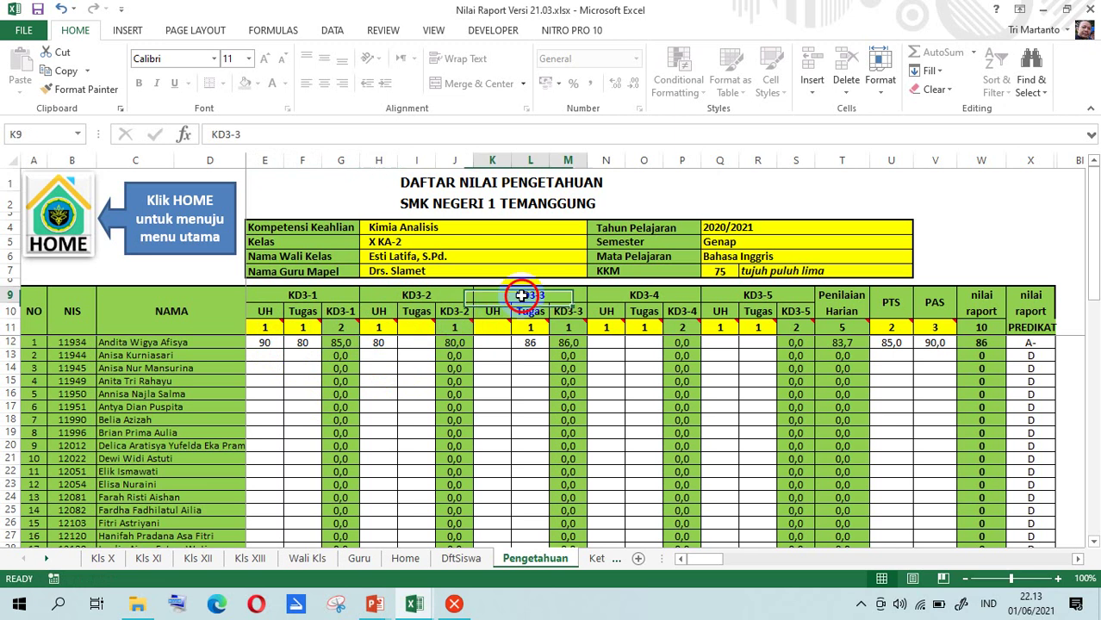
{"action": "left_click", "coordinate": [537, 344]}
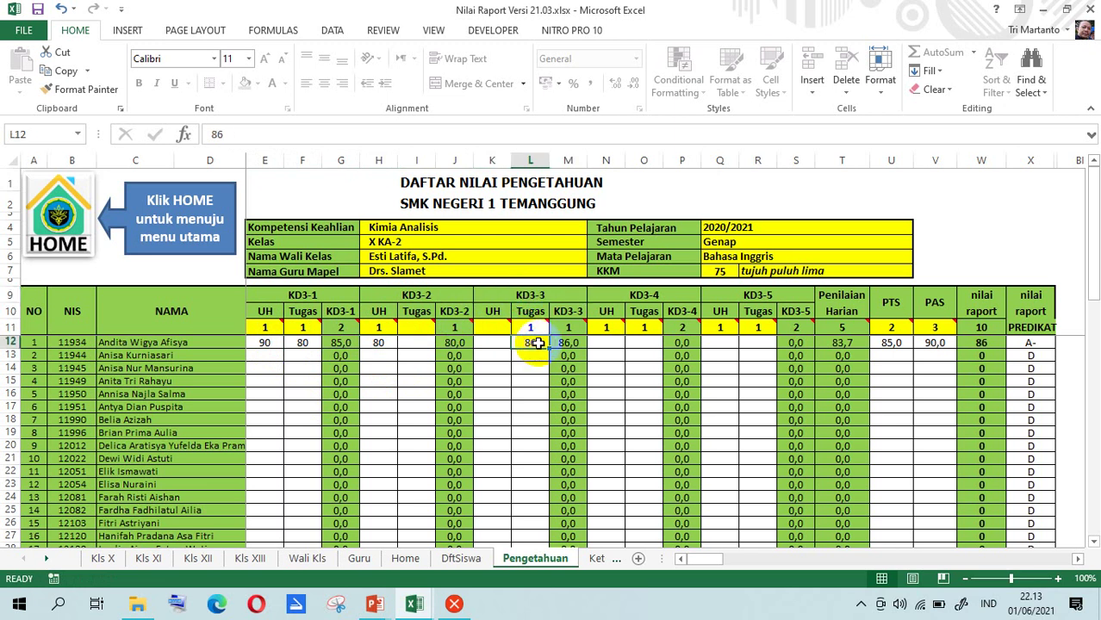
Check the first student's Penilaian Harian formula in T12 and the KD3-1, KD3-2 and KD3-3 results it averages
{"action": "left_click", "coordinate": [840, 342]}
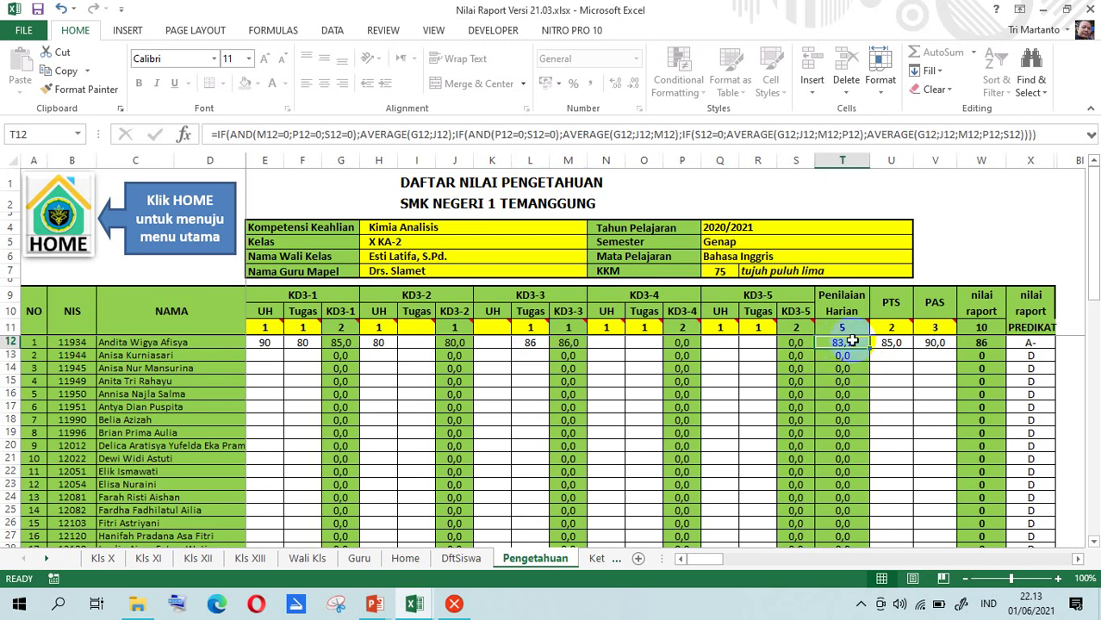
{"action": "left_click", "coordinate": [343, 342]}
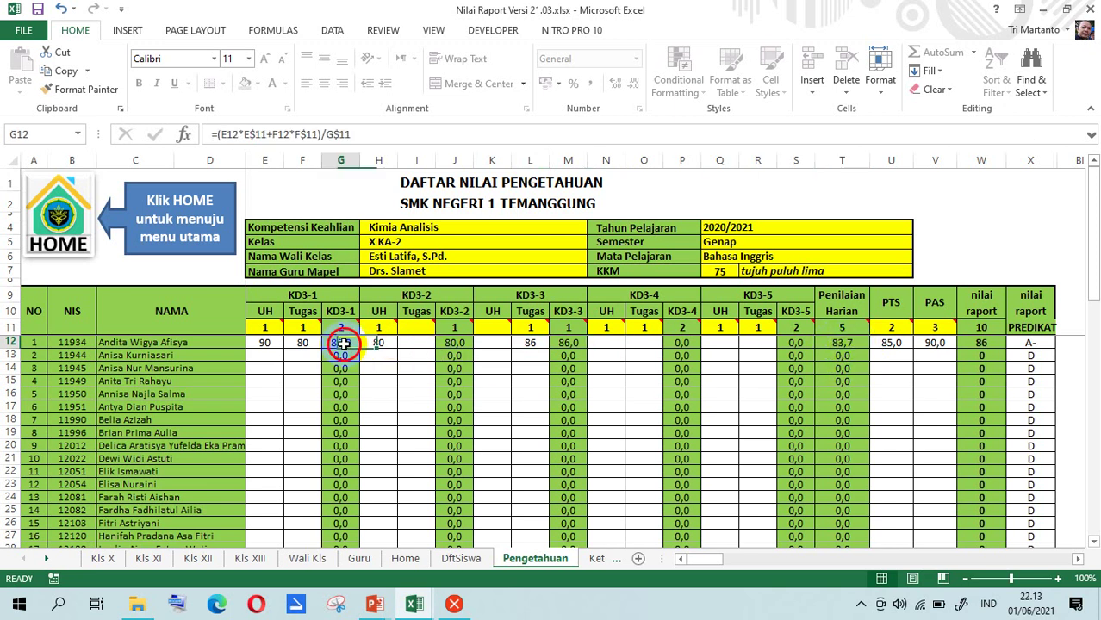
{"action": "left_click", "coordinate": [451, 344]}
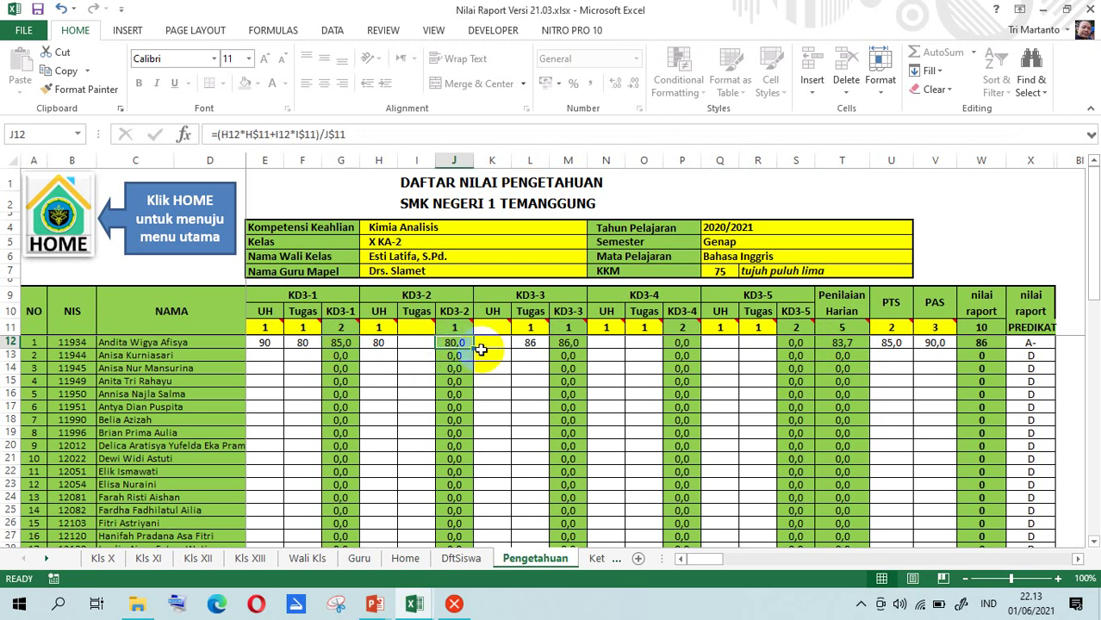
{"action": "left_click", "coordinate": [566, 343]}
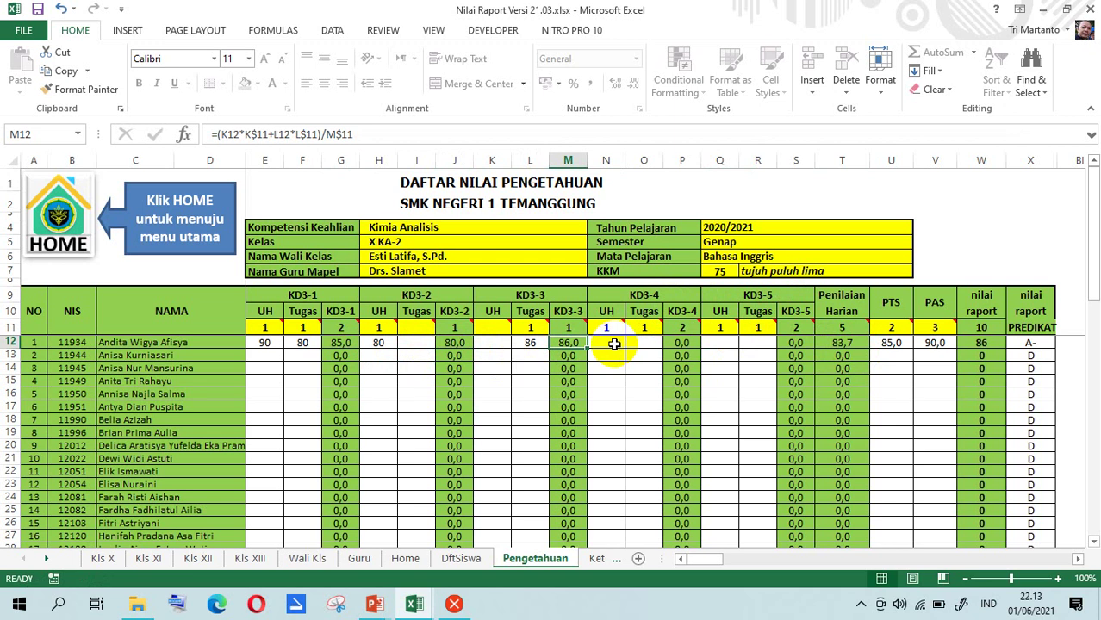
Check the first student's PTS score in U12 and PAS score in V12
{"action": "left_click", "coordinate": [897, 342]}
{"action": "left_click", "coordinate": [940, 344]}
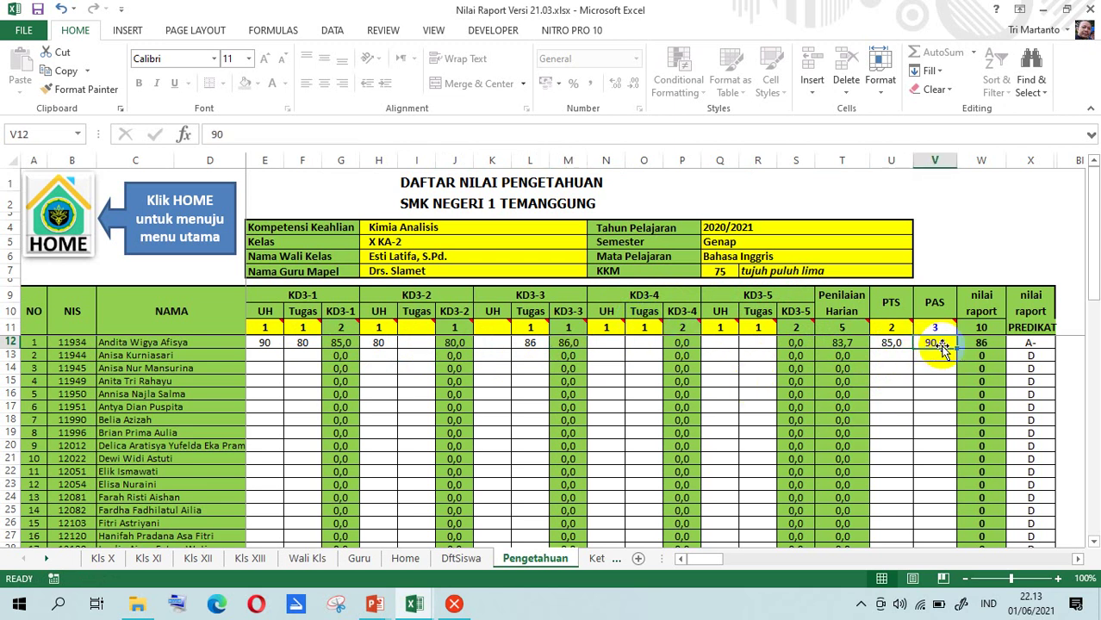
{"action": "left_click", "coordinate": [896, 342]}
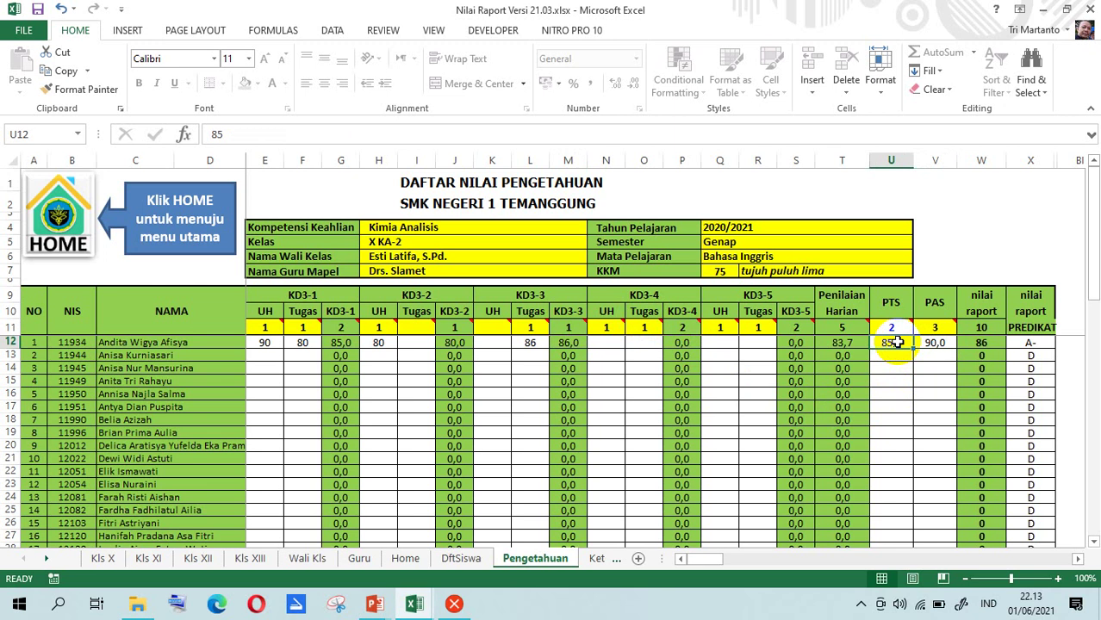
{"action": "left_click", "coordinate": [939, 343]}
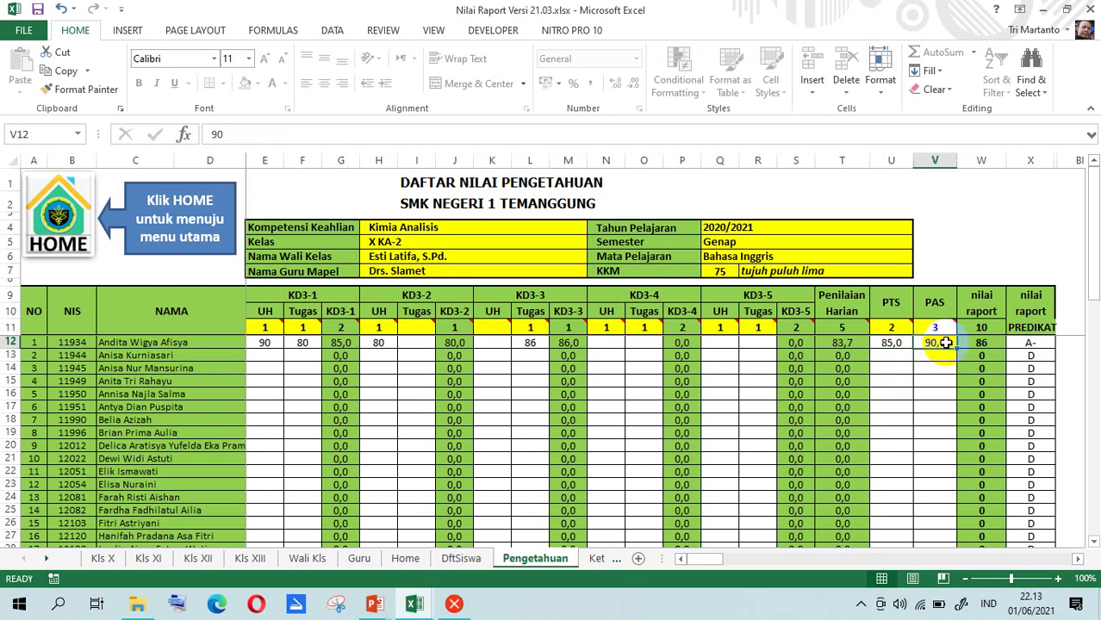
{"action": "left_click", "coordinate": [900, 343]}
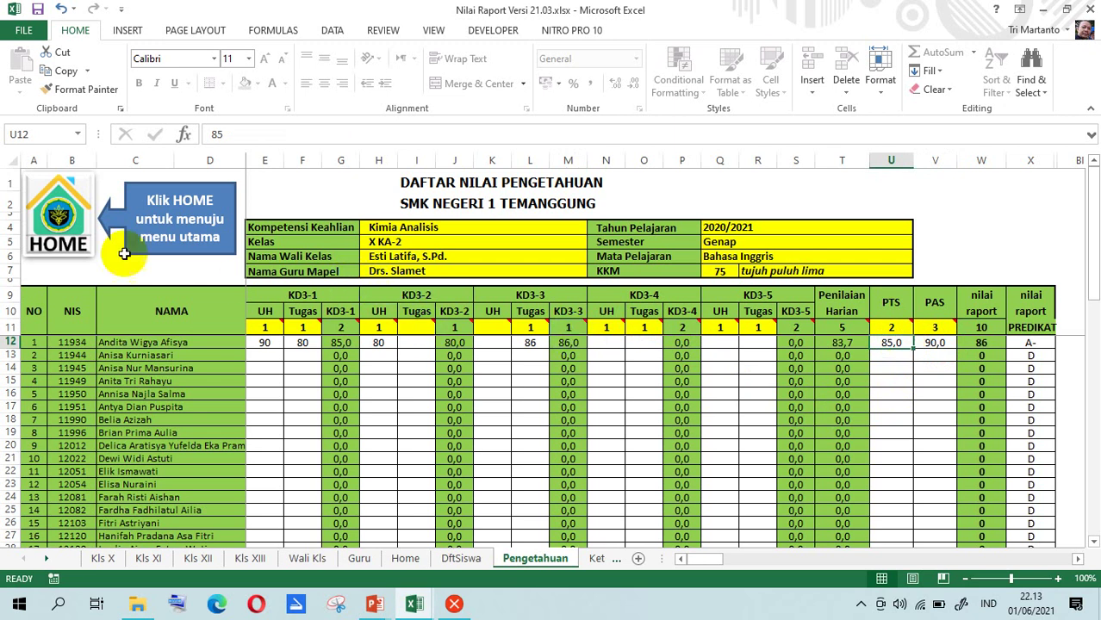
Return to the Home sheet, open Input Nilai Ketrampilan and go to the first student's KD4-1 scores in row 12
{"action": "left_click", "coordinate": [58, 233]}
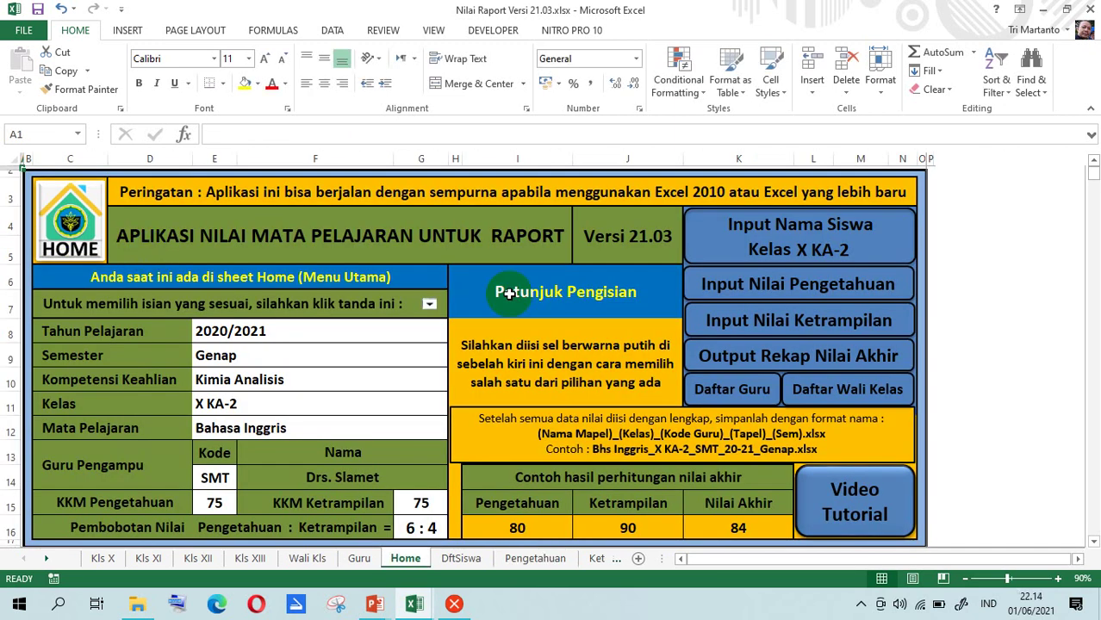
{"action": "left_click", "coordinate": [780, 323]}
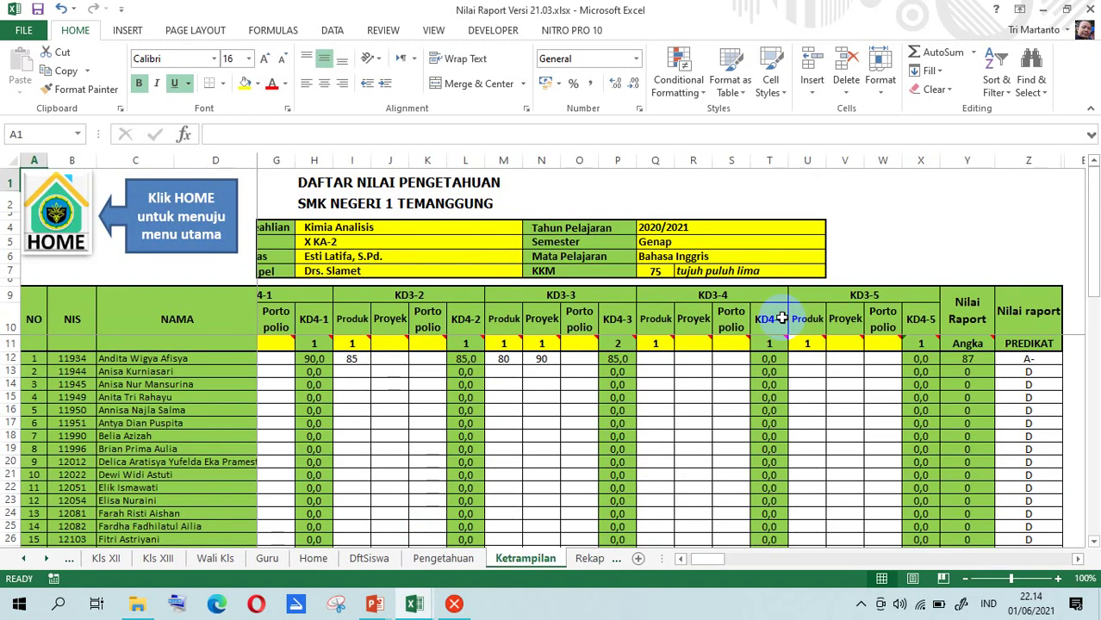
{"action": "left_click", "coordinate": [273, 363]}
{"action": "key", "text": "Left"}
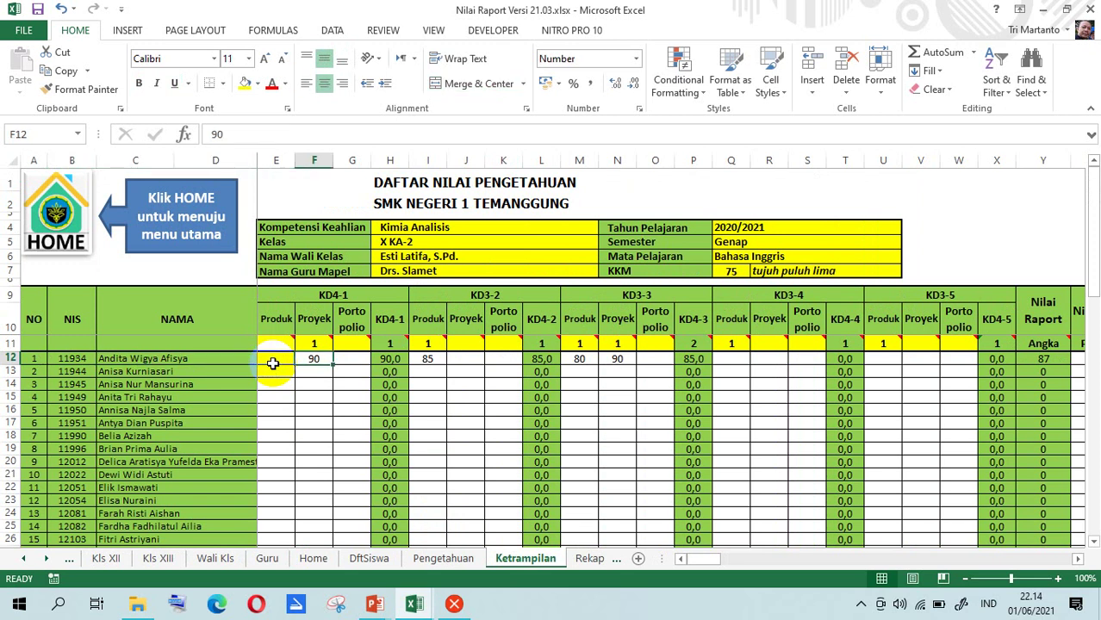
Examine the KD4-1 Produk, Proyek and Porto polio headings and the first student's Proyek score in F12
{"action": "left_click", "coordinate": [278, 319]}
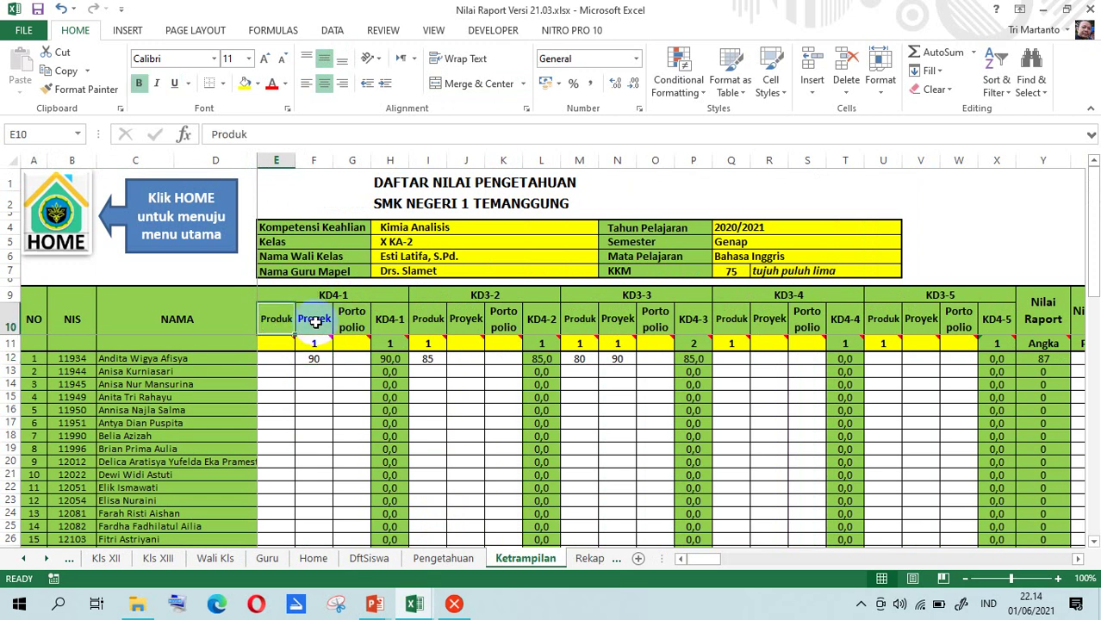
{"action": "left_click", "coordinate": [314, 319]}
{"action": "left_click", "coordinate": [341, 323]}
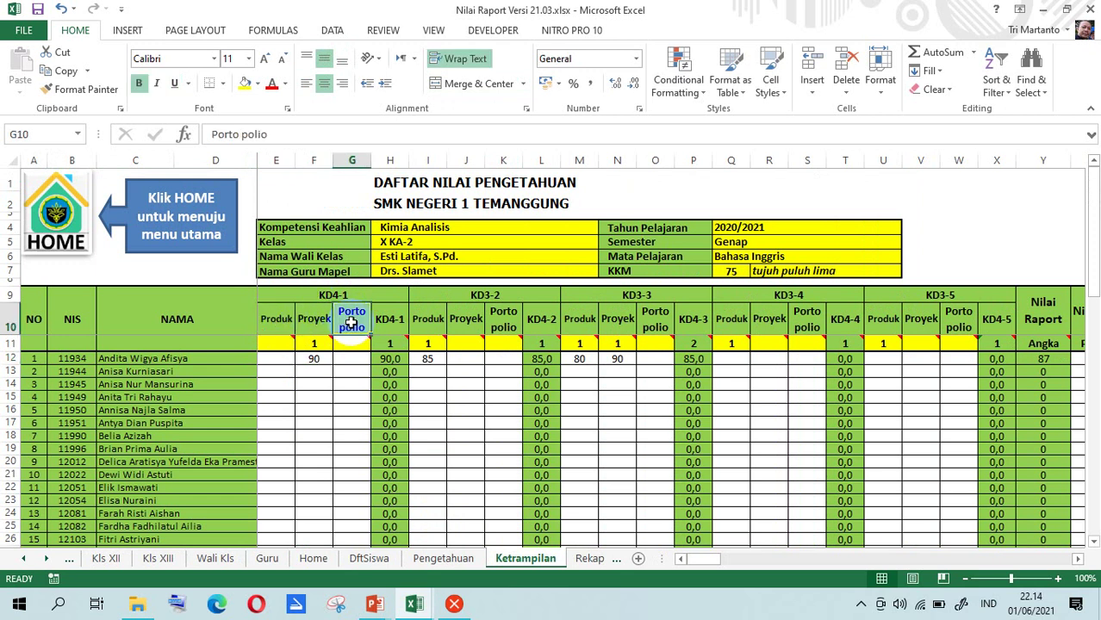
{"action": "left_click", "coordinate": [315, 360]}
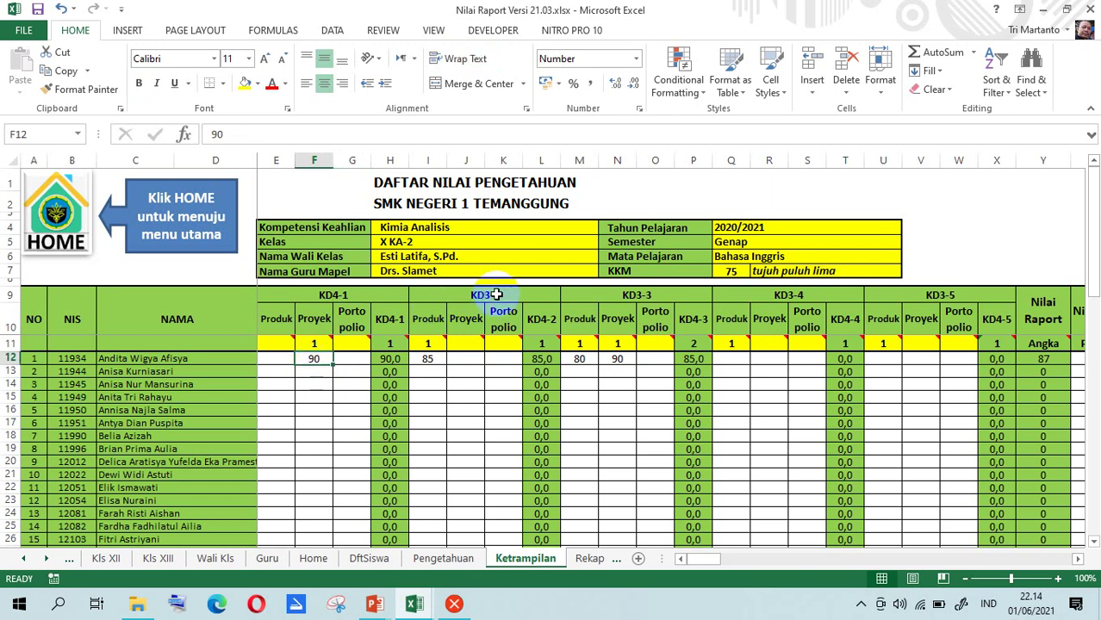
Examine the first student's KD3-2 Produk score and the KD3-3 Produk and Proyek scores on the Ketrampilan sheet
{"action": "left_click", "coordinate": [428, 359]}
{"action": "left_click", "coordinate": [636, 298]}
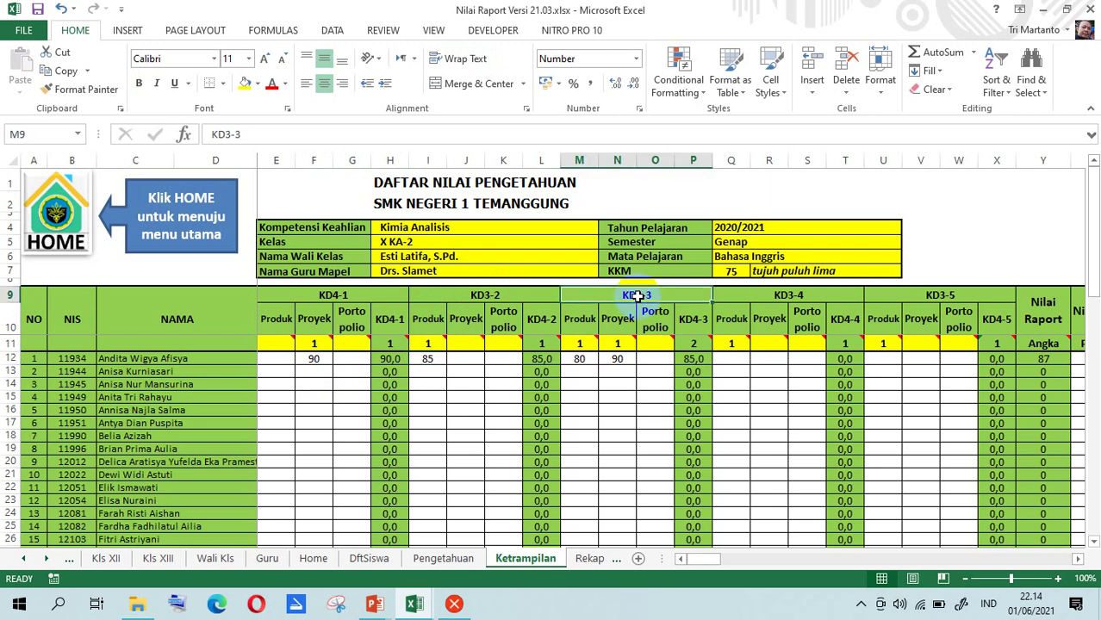
{"action": "left_click", "coordinate": [581, 360]}
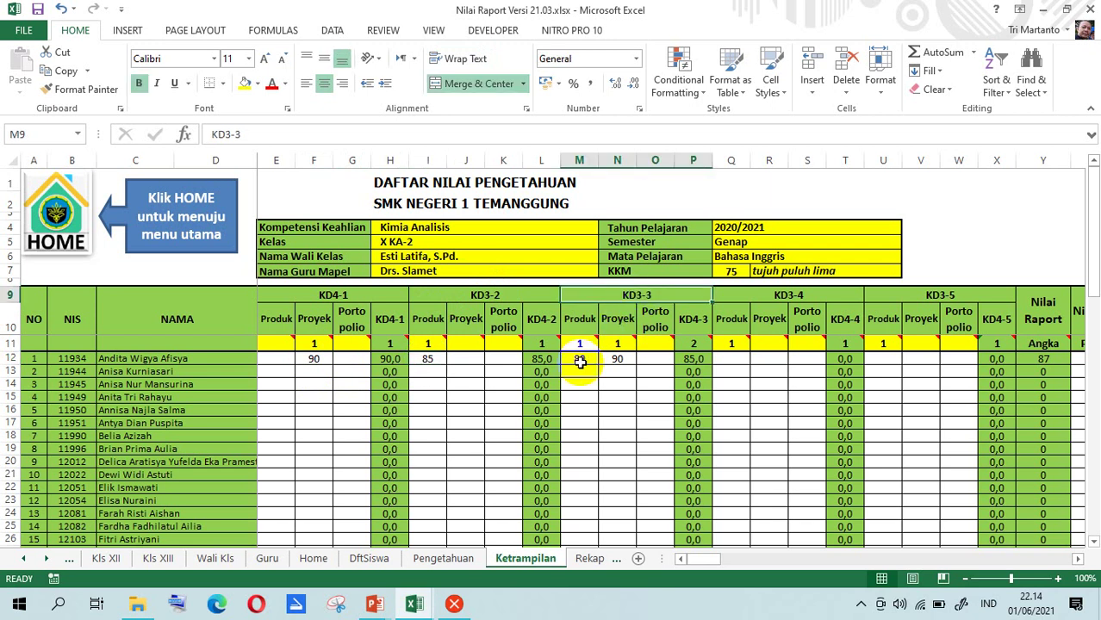
{"action": "left_click", "coordinate": [581, 361]}
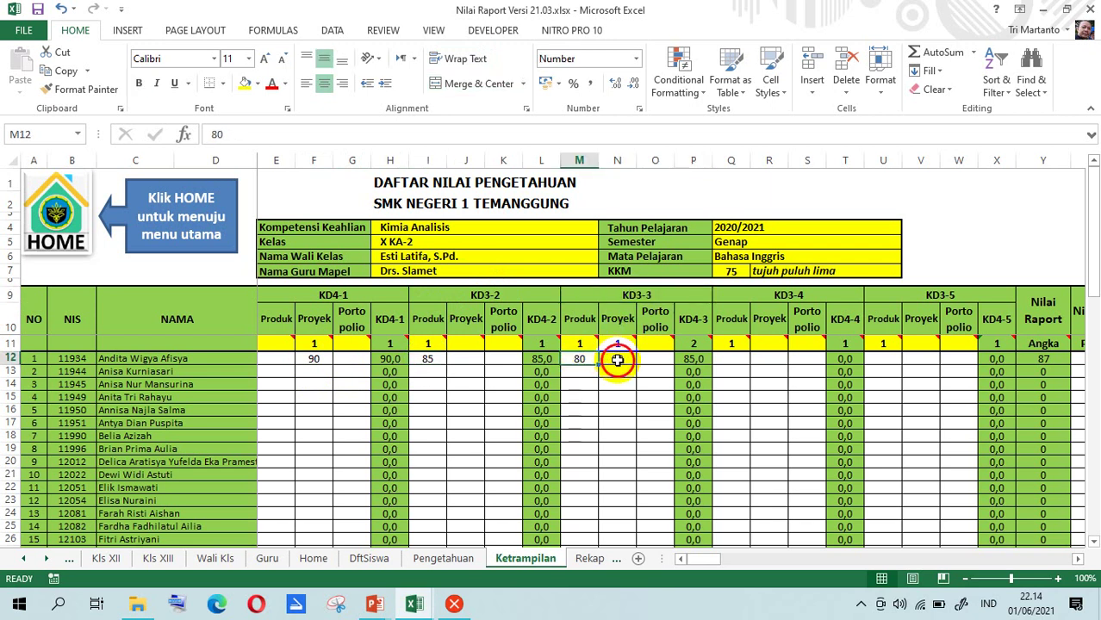
{"action": "left_click", "coordinate": [617, 360]}
{"action": "type", "text": "90"}
{"action": "key", "text": "Return"}
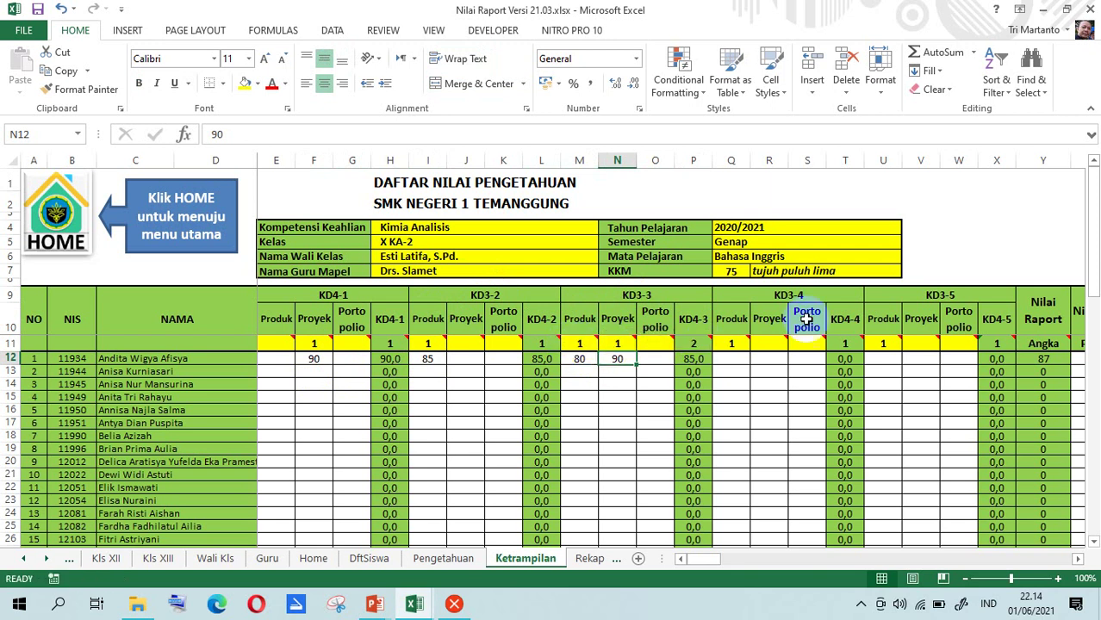
Look across the first student's KD3-4 and KD3-5 cells and check the Nilai Raport formula in Y12
{"action": "left_click", "coordinate": [721, 355]}
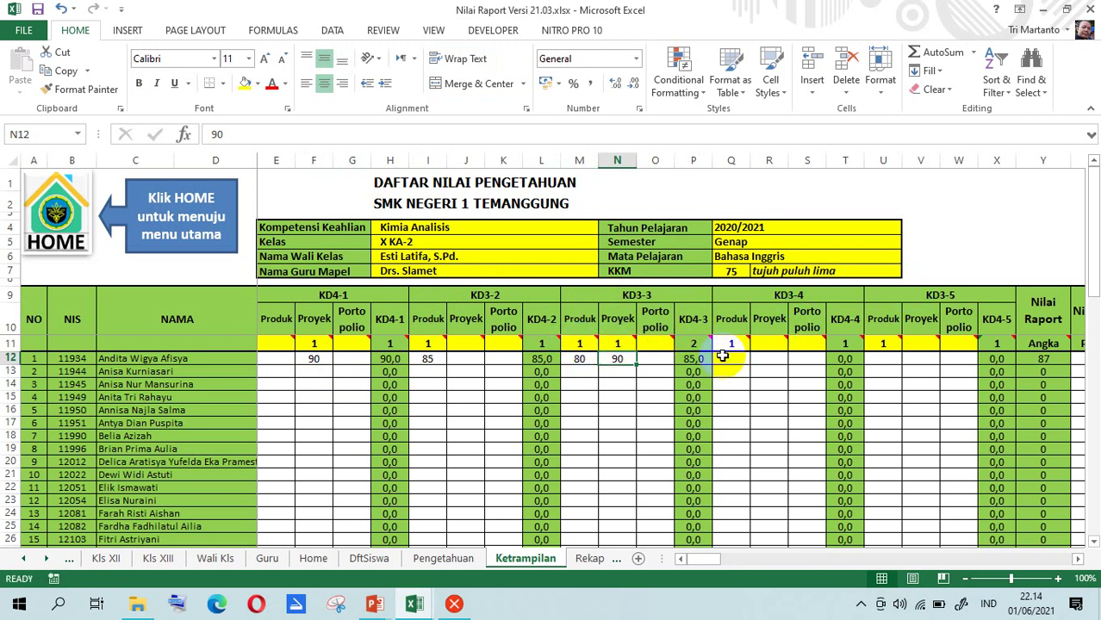
{"action": "left_click", "coordinate": [792, 358]}
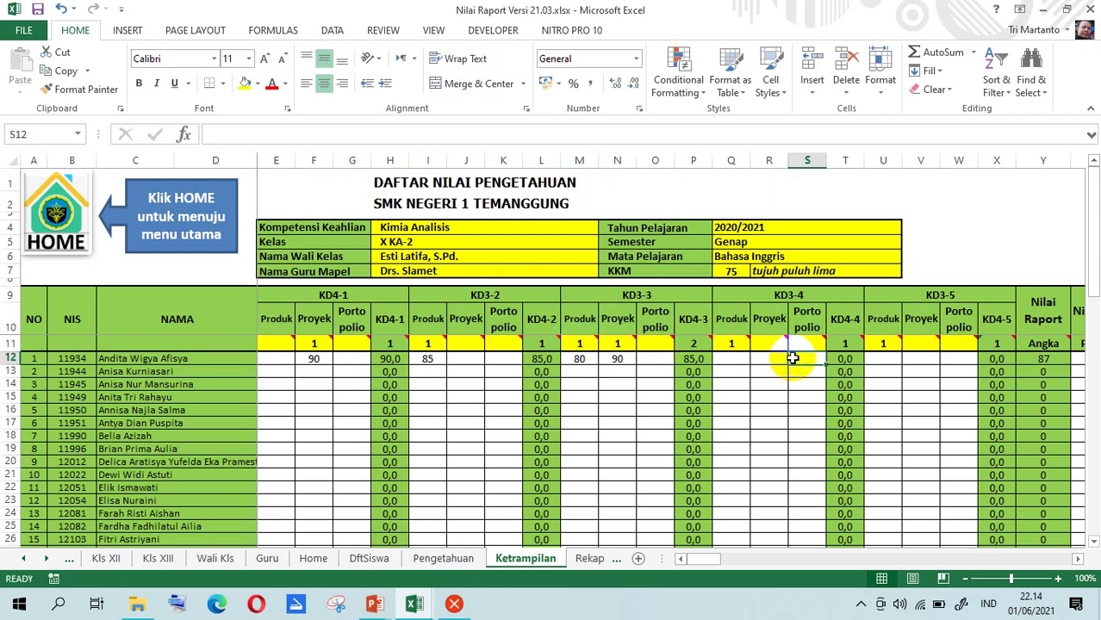
{"action": "key", "text": "Right"}
{"action": "key", "text": "Right"}
{"action": "key", "text": "Right"}
{"action": "key", "text": "Right"}
{"action": "key", "text": "Right"}
{"action": "key", "text": "Right"}
{"action": "key", "text": "Right"}
{"action": "key", "text": "Right"}
{"action": "key", "text": "Right"}
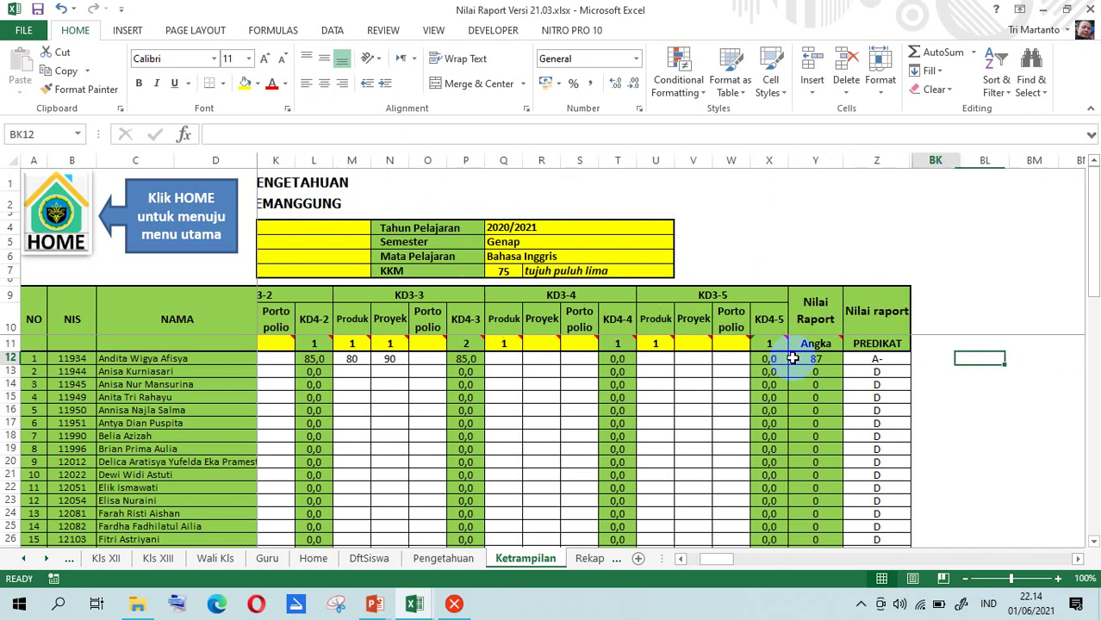
{"action": "left_click", "coordinate": [792, 357]}
{"action": "key", "text": "Left"}
{"action": "key", "text": "Right"}
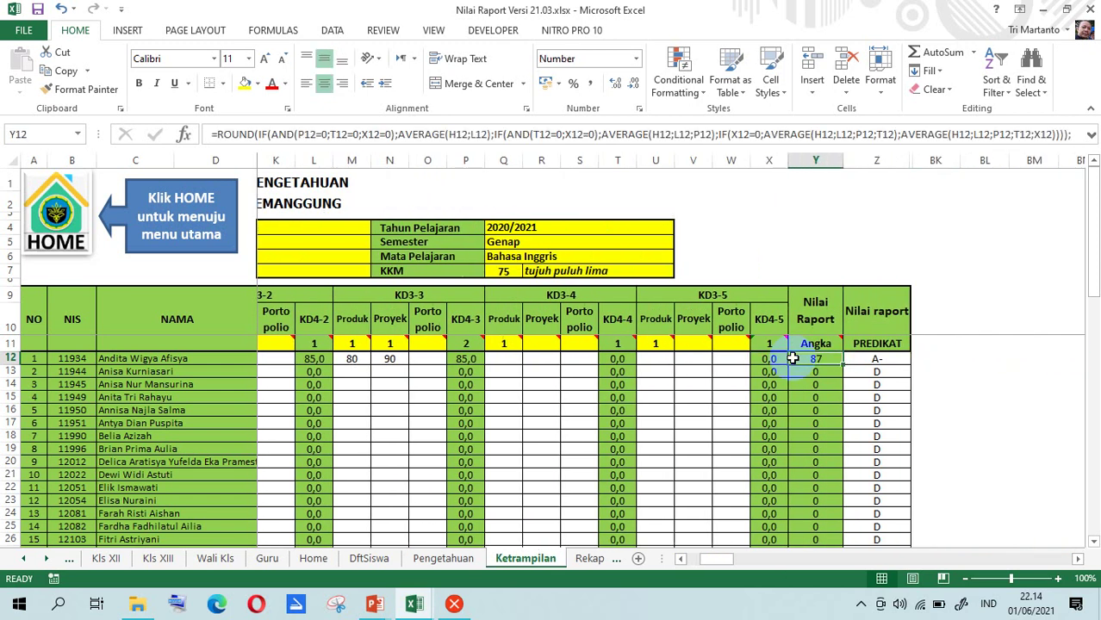
Return to the Home sheet, open Output Rekap Nilai Akhir and go to the first student's Pengetahuan result in E12
{"action": "left_click", "coordinate": [80, 215]}
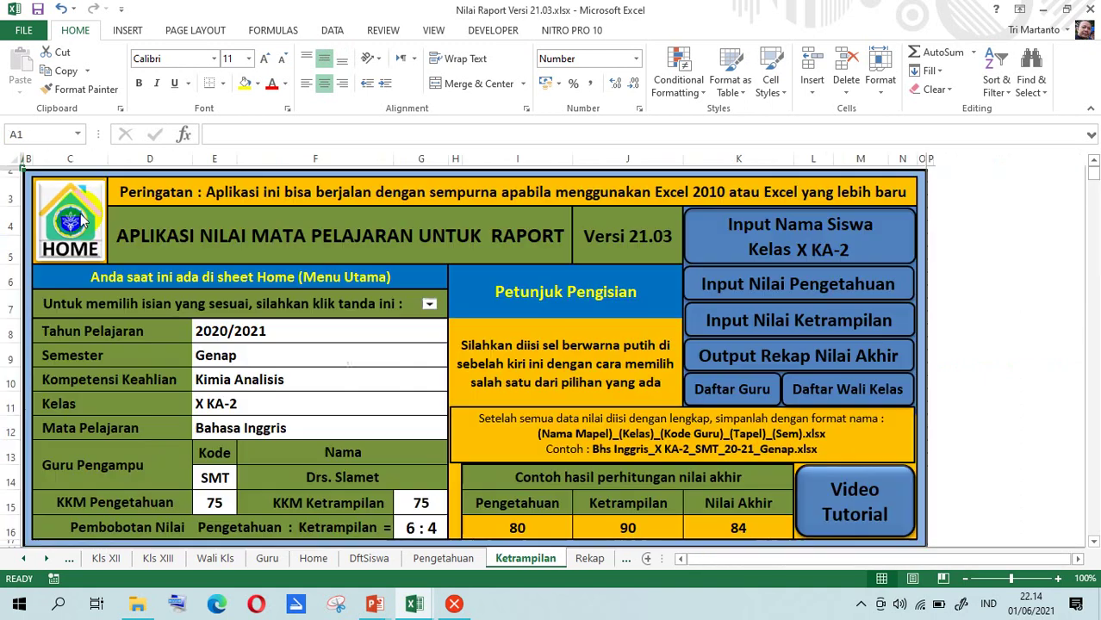
{"action": "left_click", "coordinate": [781, 357]}
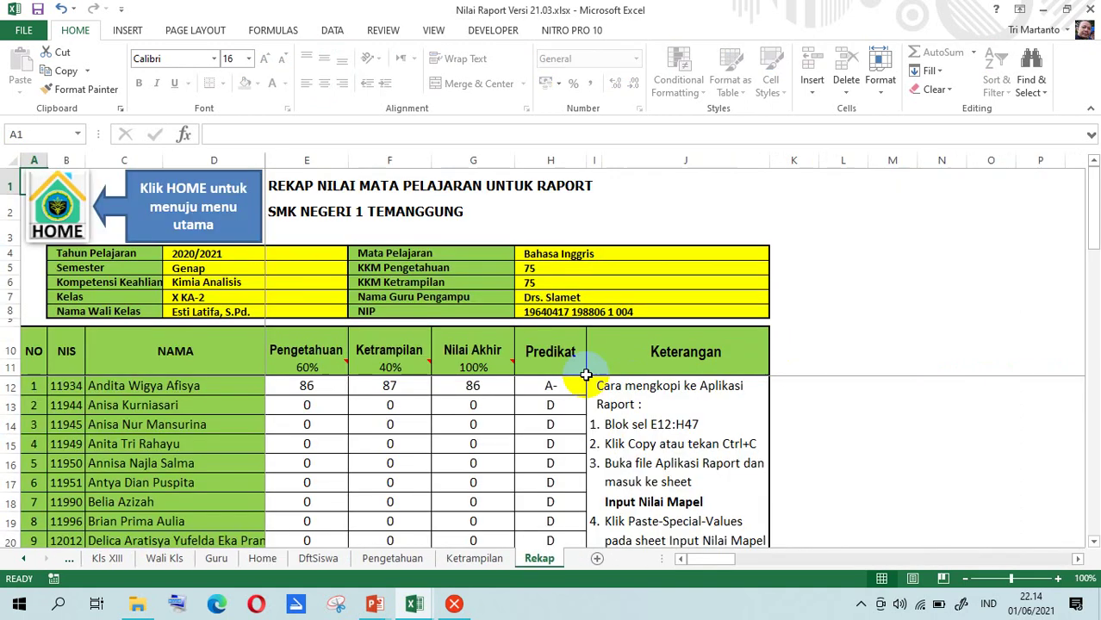
{"action": "left_click", "coordinate": [327, 387]}
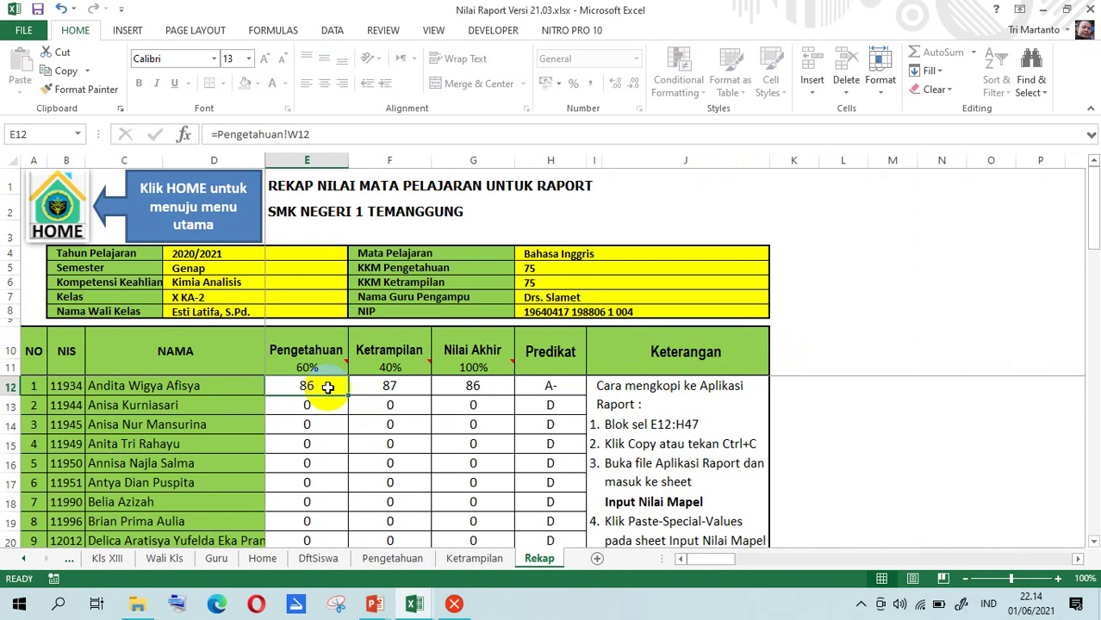
Check the first student's Ketrampilan and Nilai Akhir formulas in F12 and G12, along with the Pengetahuan and Ketrampilan weights in row 11
{"action": "left_click", "coordinate": [382, 389]}
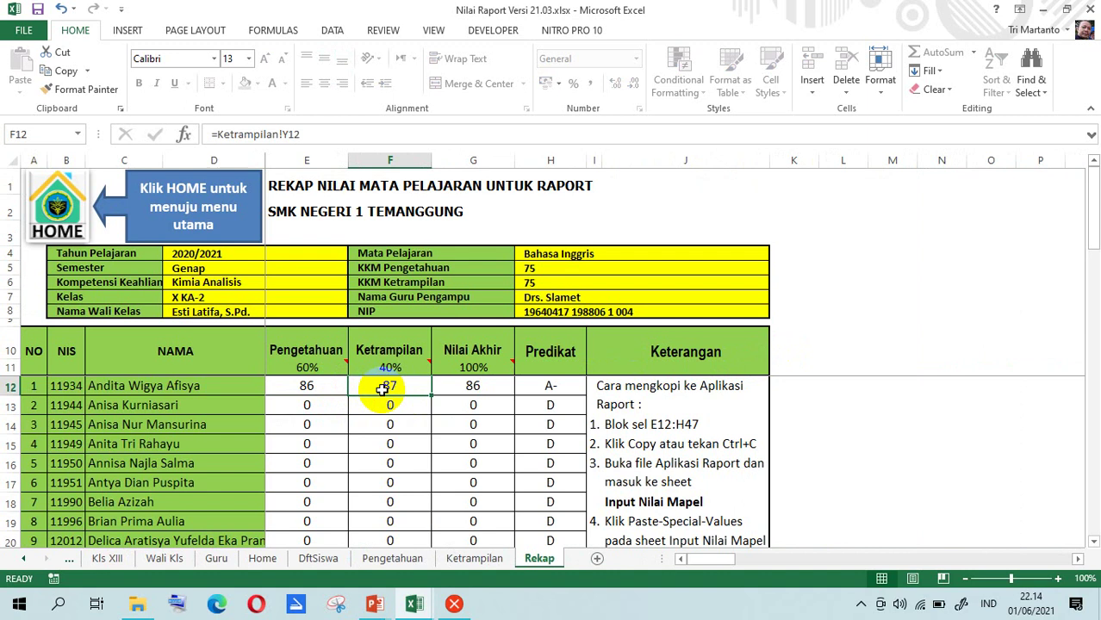
{"action": "left_click", "coordinate": [475, 388]}
{"action": "mouse_move", "coordinate": [300, 365]}
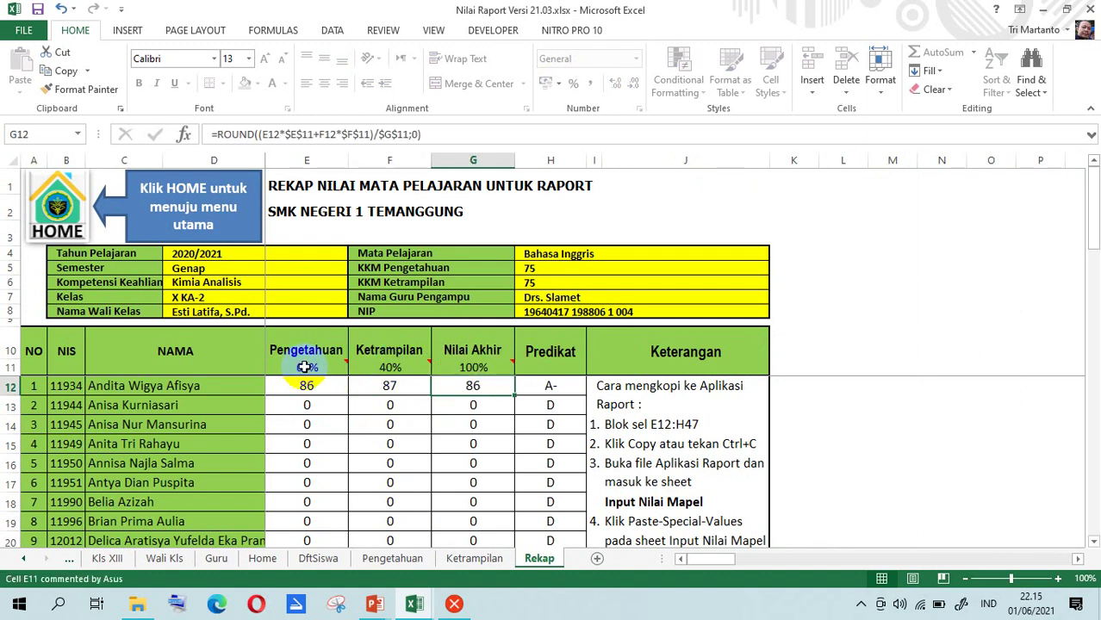
{"action": "mouse_move", "coordinate": [389, 370]}
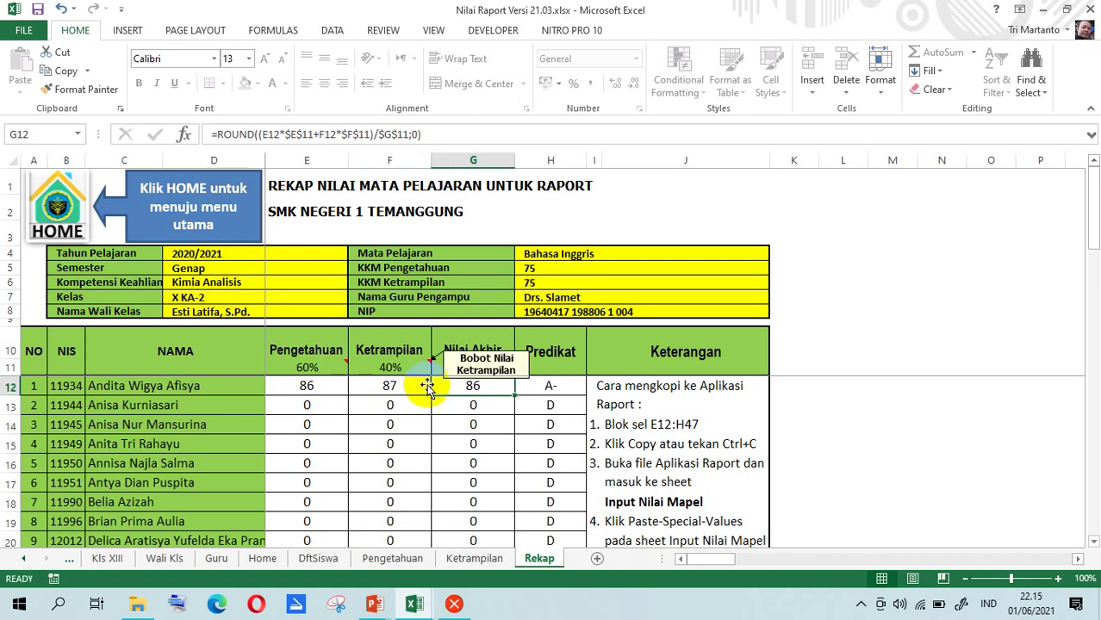
Check the first student's Predikat formula in H12 against the Nilai Akhir formula in G12
{"action": "left_click", "coordinate": [558, 389]}
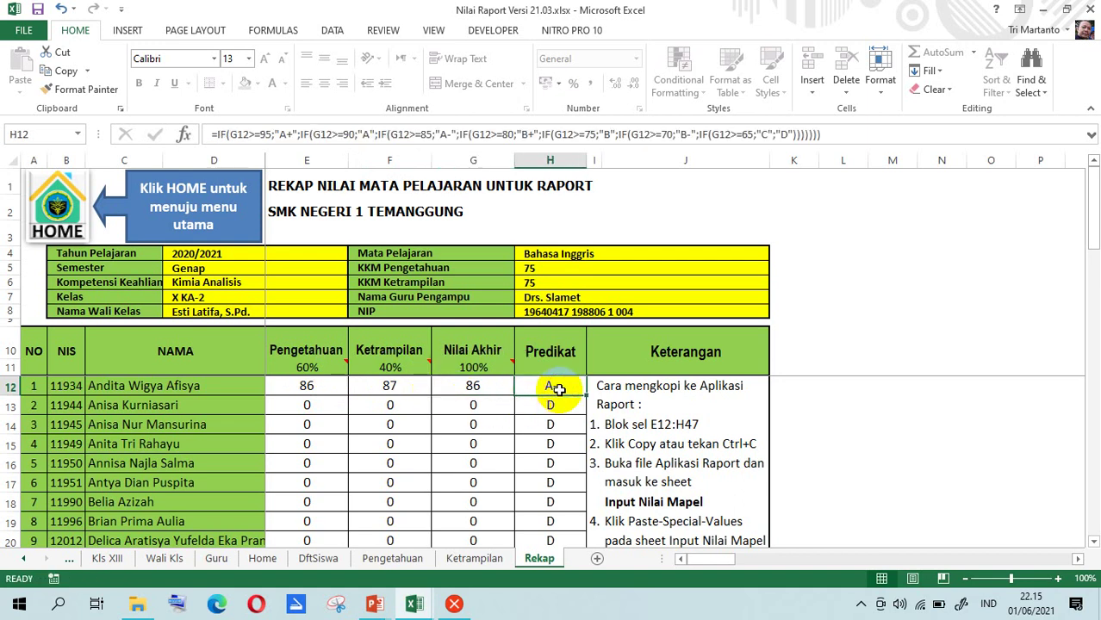
{"action": "left_click", "coordinate": [471, 390]}
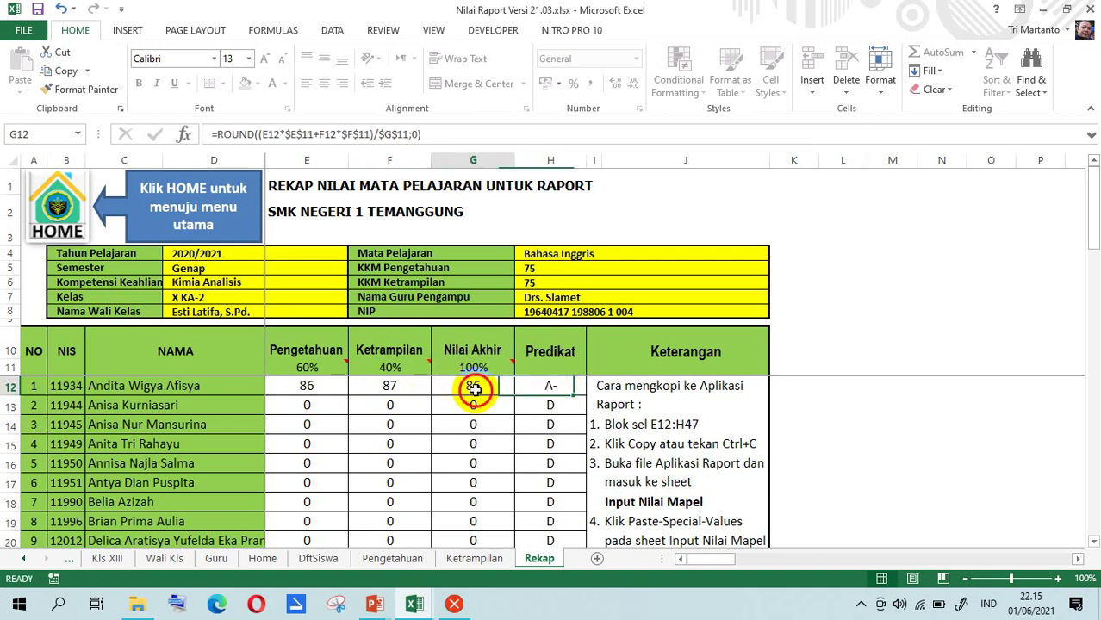
{"action": "left_click", "coordinate": [558, 389]}
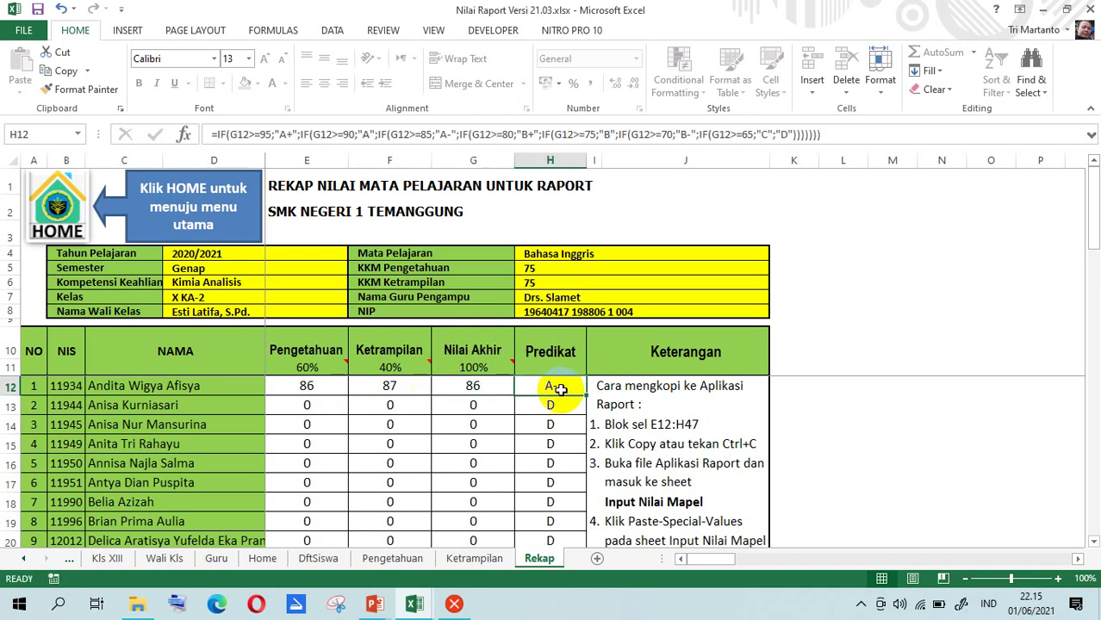
Return to the Home sheet and start saving the workbook as a new file in the "@ Data Nilai Raport 2021 Genap" folder on Data (D:)
{"action": "left_click", "coordinate": [74, 226]}
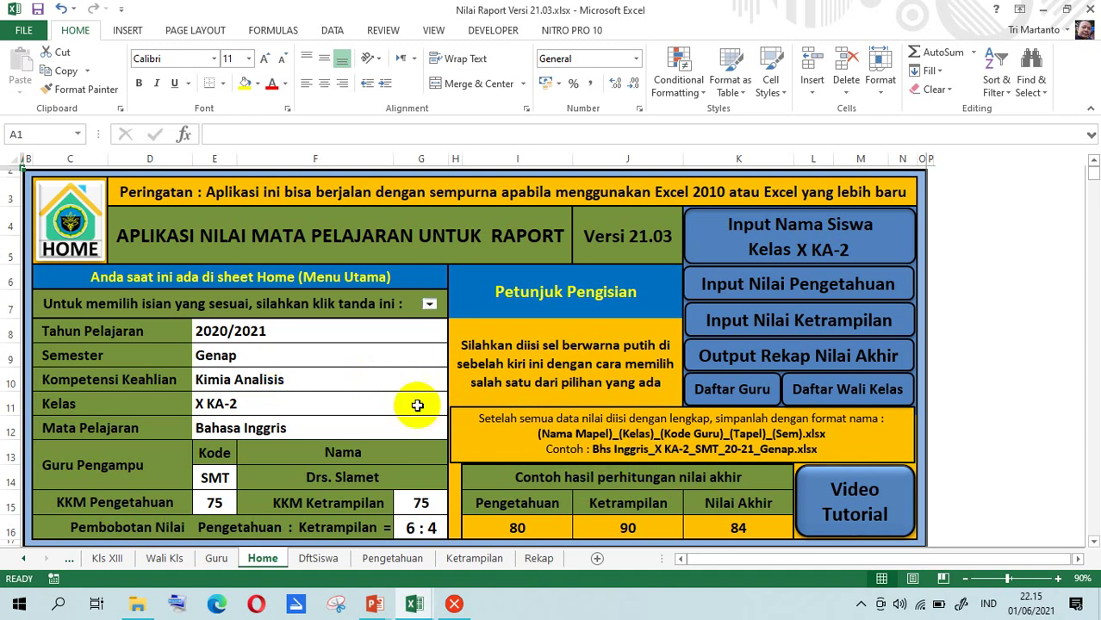
{"action": "left_click", "coordinate": [237, 431]}
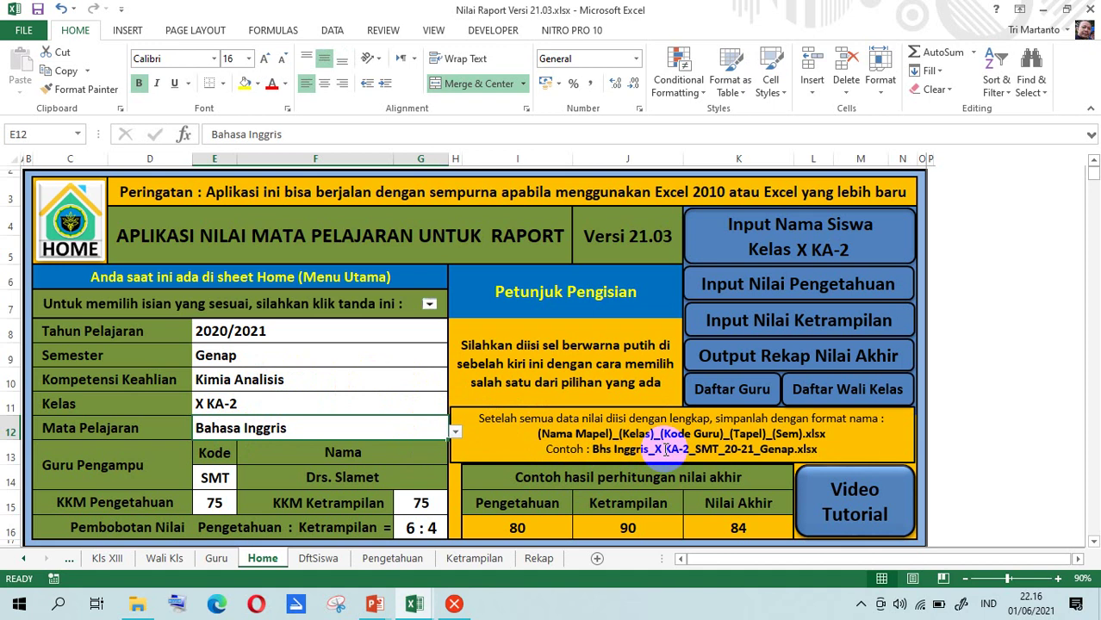
{"action": "left_click", "coordinate": [26, 31]}
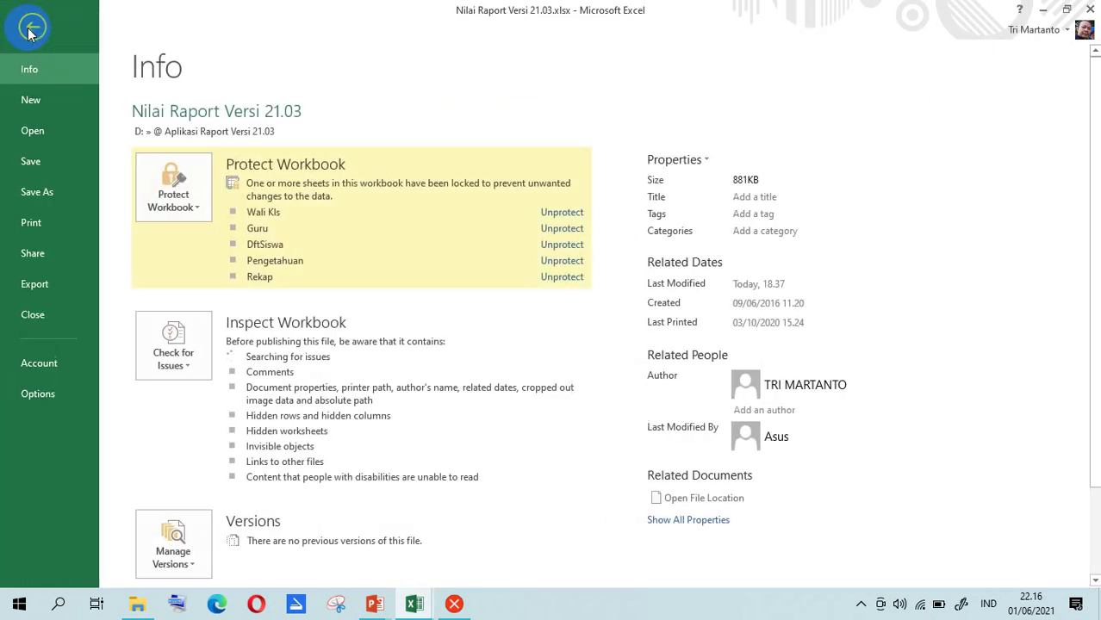
{"action": "left_click", "coordinate": [58, 193]}
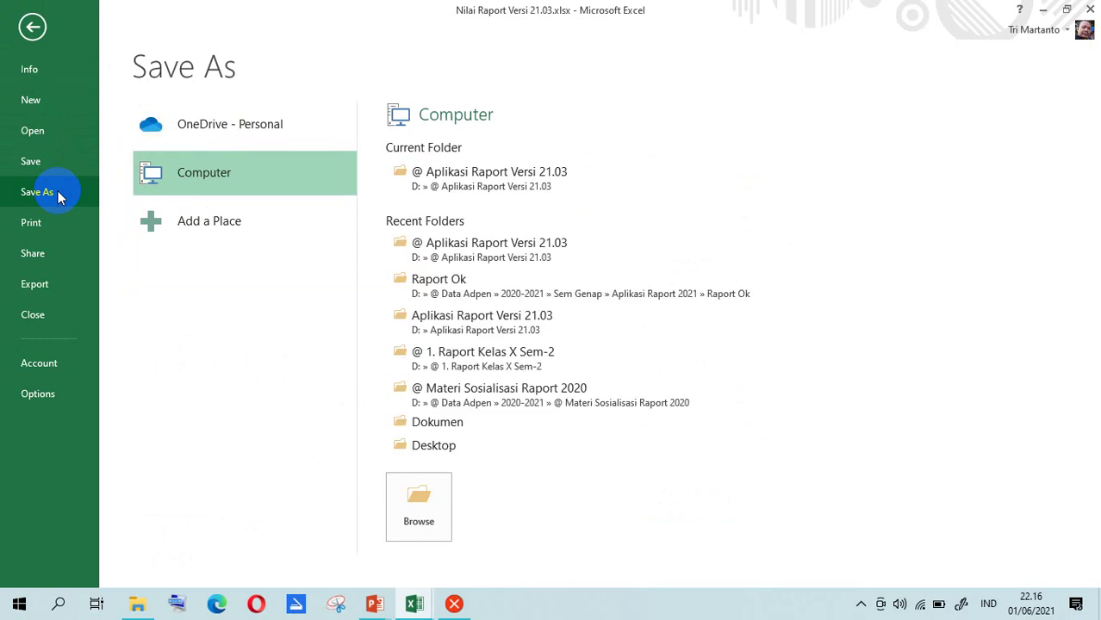
{"action": "left_click", "coordinate": [421, 496]}
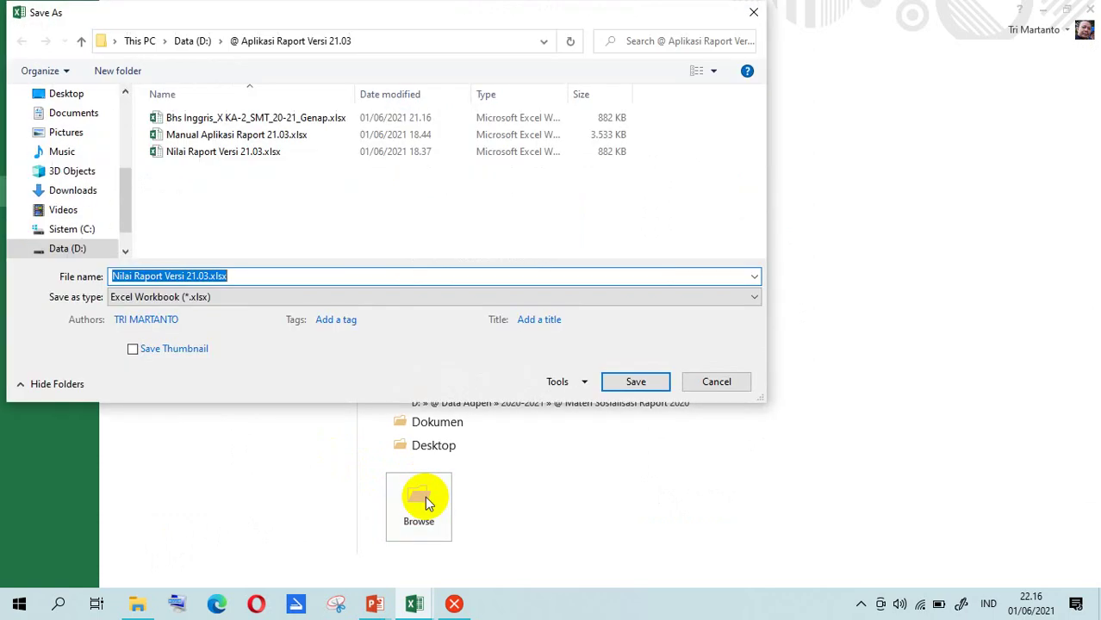
{"action": "left_click", "coordinate": [80, 248]}
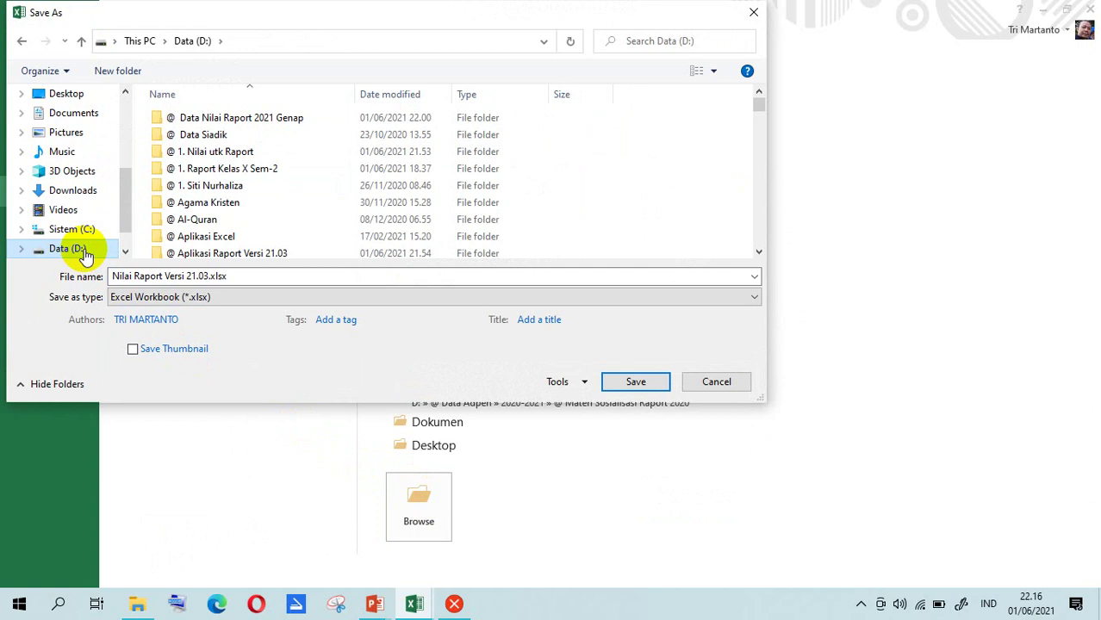
{"action": "double_click", "coordinate": [253, 120]}
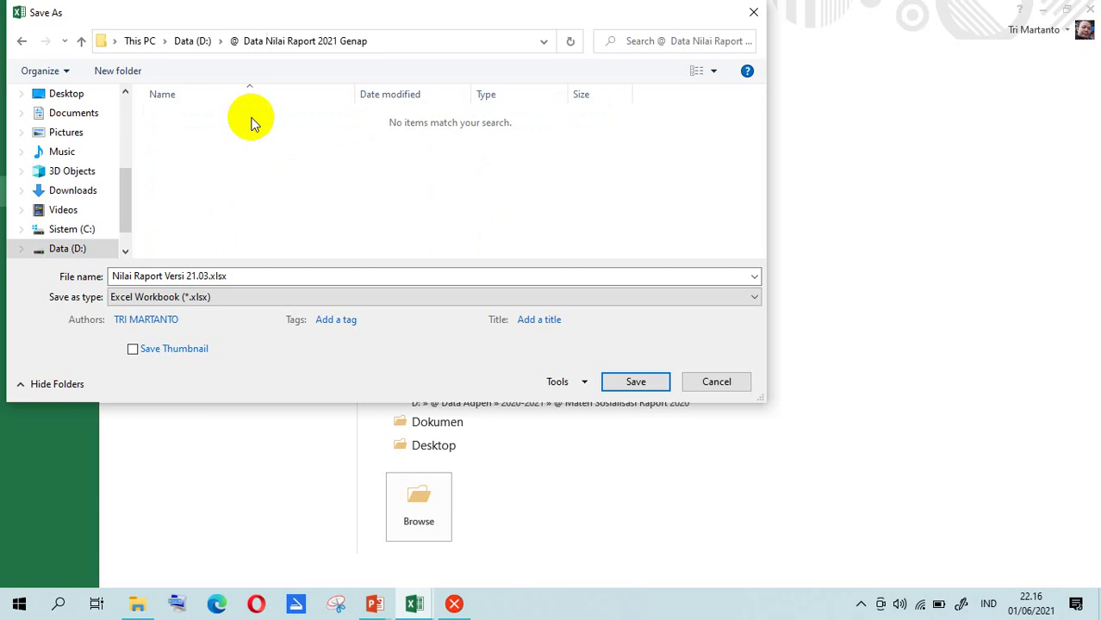
Name the workbook copy "Bhs Inggris_X KA-2_SMT_20-21_Genap" and save it as an Excel Workbook
{"action": "left_click", "coordinate": [159, 274]}
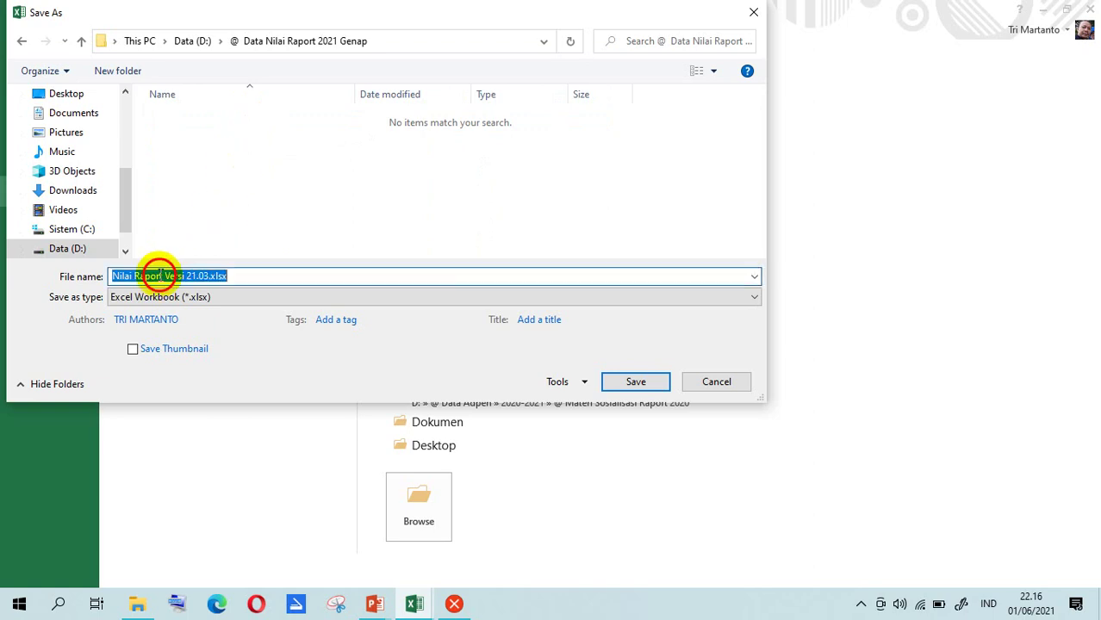
{"action": "type", "text": "B"}
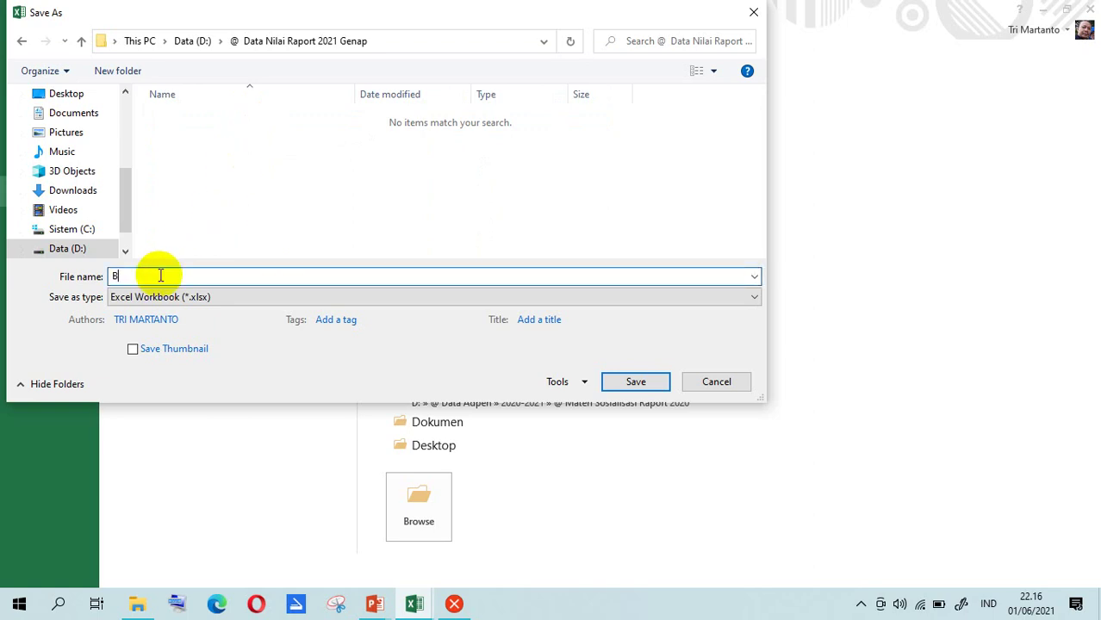
{"action": "type", "text": "hs Inggris_X KA-2_SMT_20-21_Genap"}
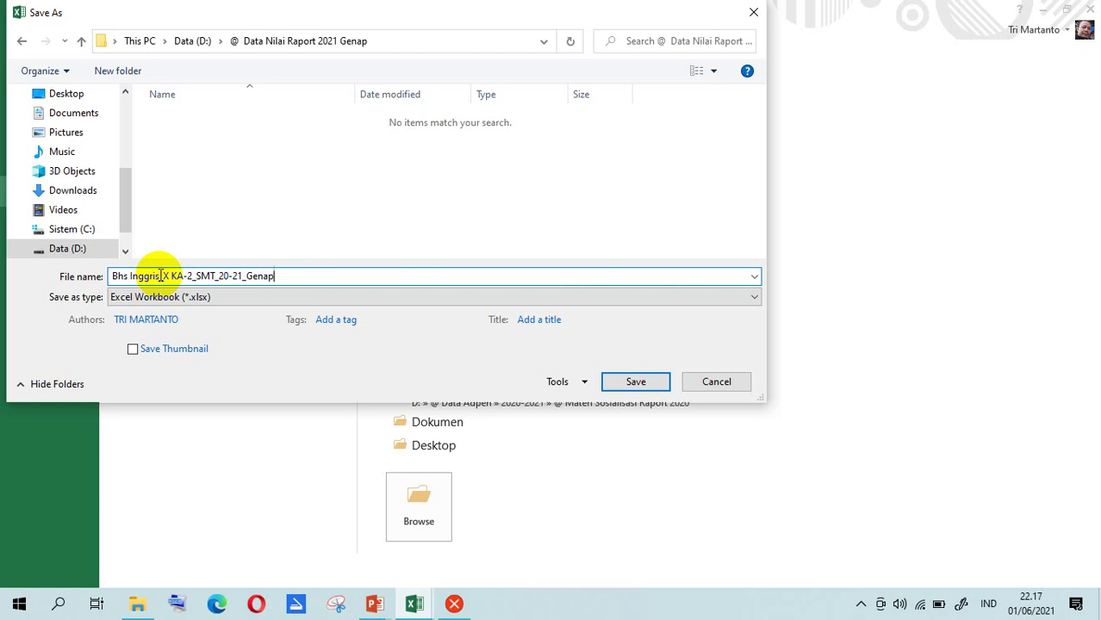
{"action": "left_click", "coordinate": [627, 383]}
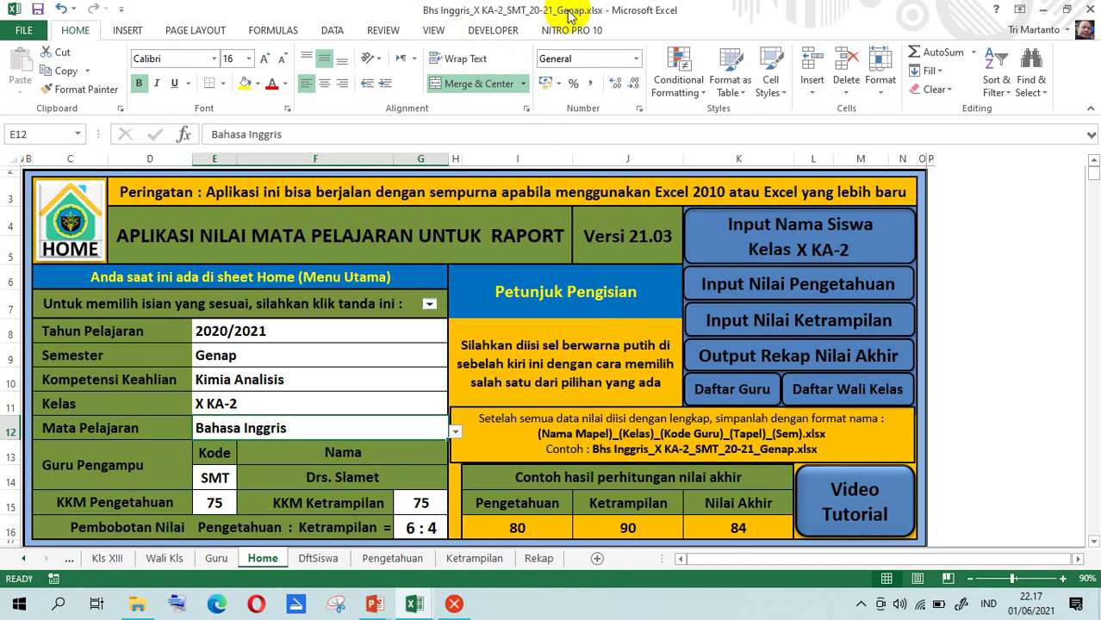
{"action": "left_click", "coordinate": [622, 248]}
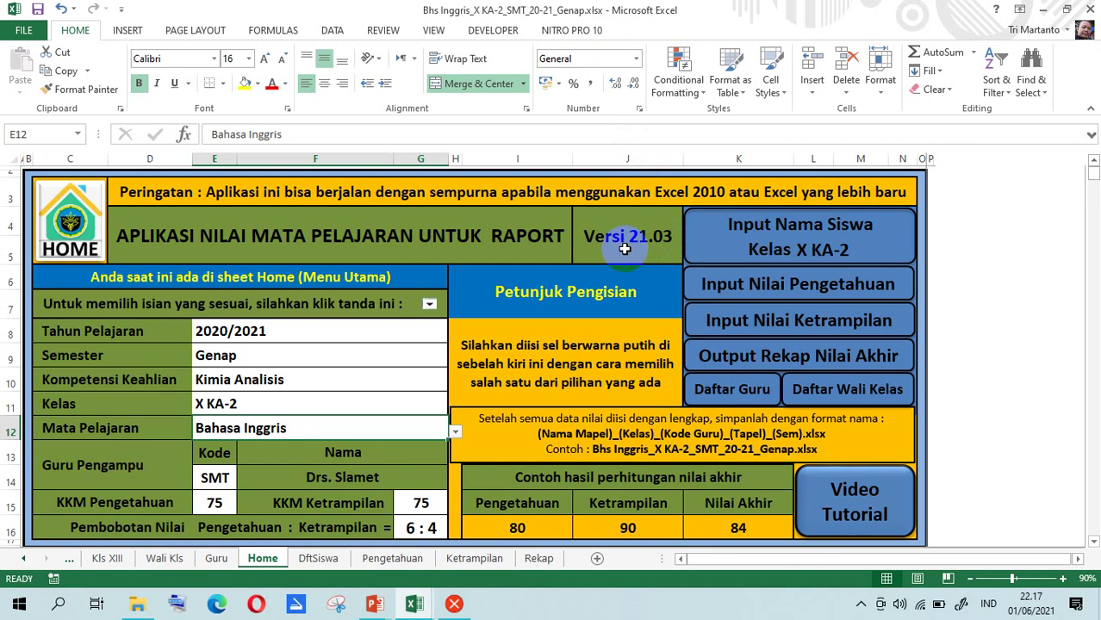